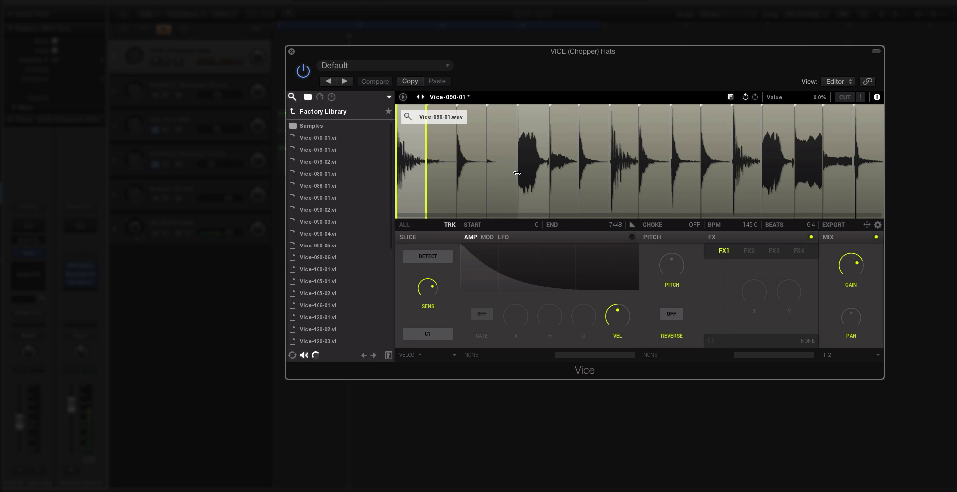
Step: Close the Vice window and open the Nuance plug-in of the NUANCE (Sampler) Horns track, moving its window clear of the track list
{"action": "left_click", "coordinate": [291, 52]}
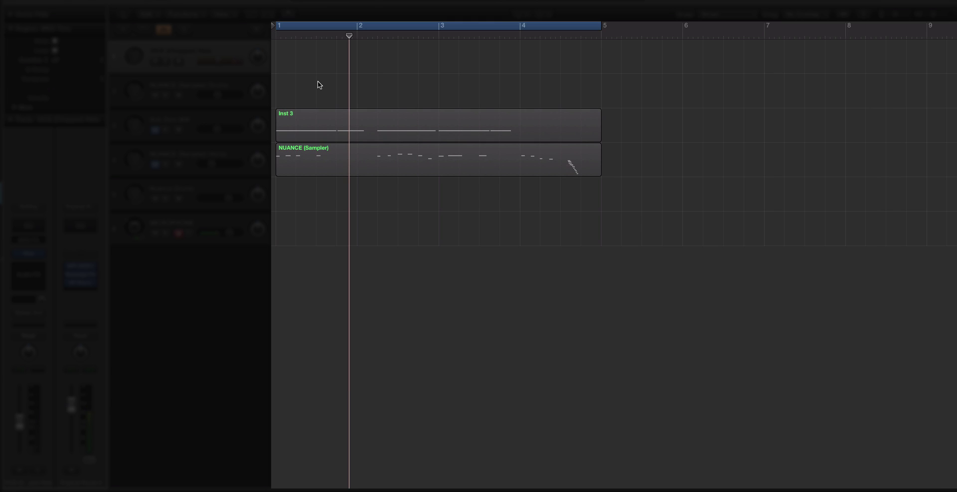
{"action": "left_click", "coordinate": [207, 153]}
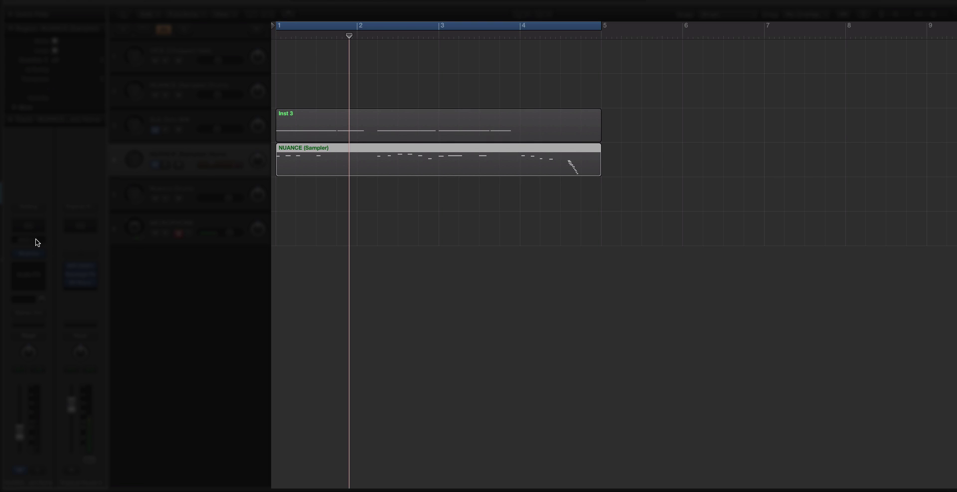
{"action": "left_click", "coordinate": [27, 252]}
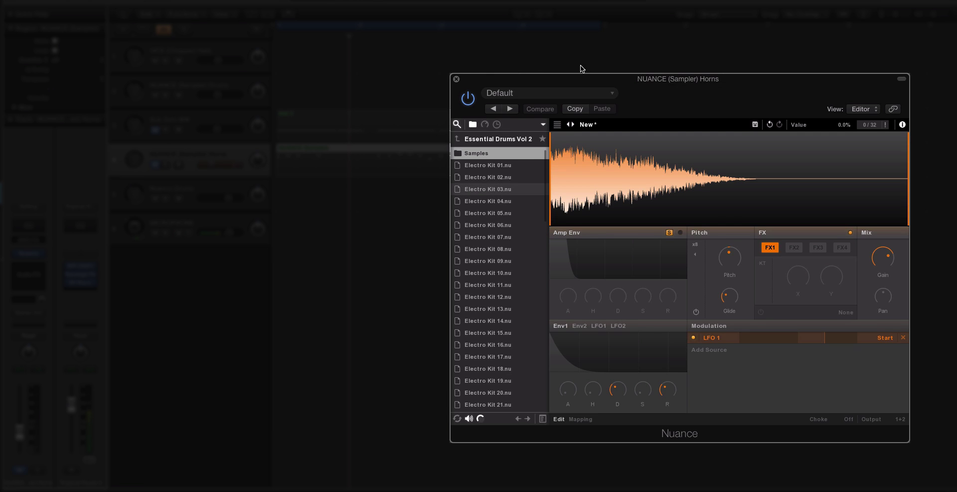
{"action": "left_click_drag", "start_coordinate": [583, 72], "coordinate": [402, 50]}
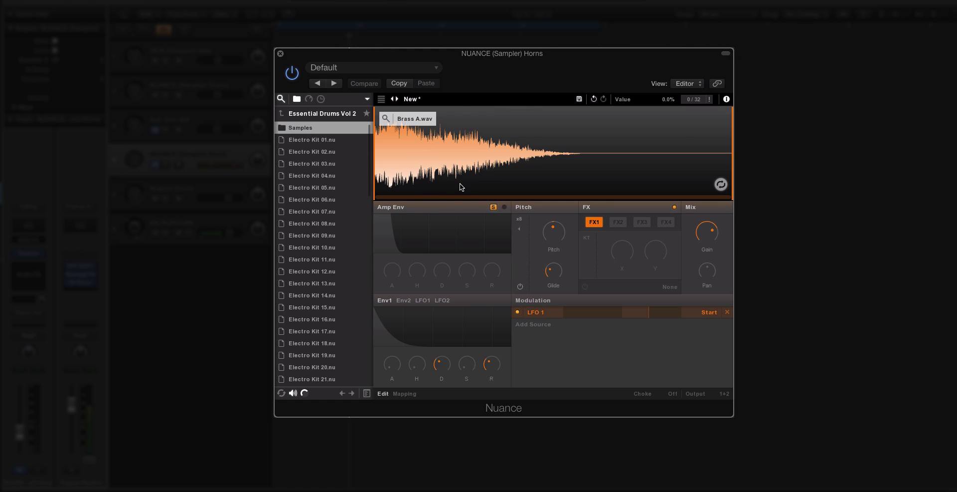
Step: Toggle Nuance's browser pane, leaving it hidden, and close the plug-in window
{"action": "left_click", "coordinate": [281, 99]}
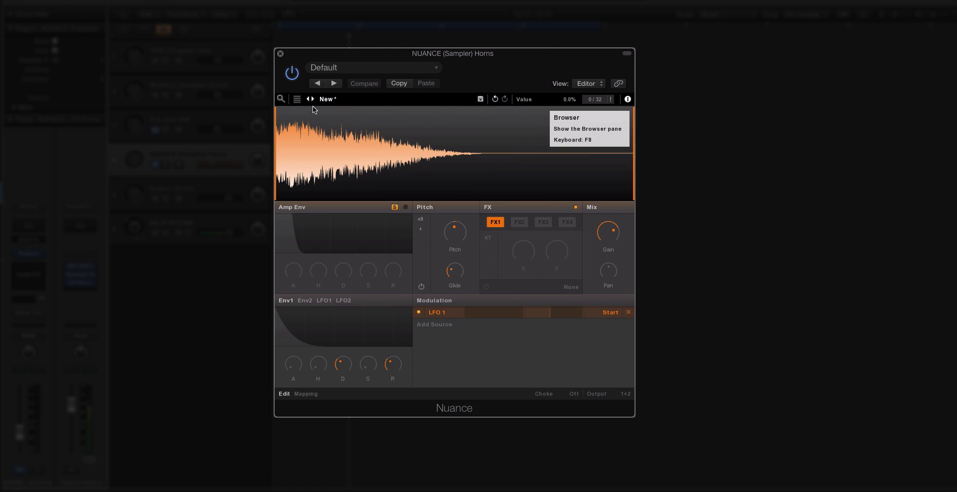
{"action": "left_click", "coordinate": [281, 99]}
{"action": "left_click", "coordinate": [282, 99]}
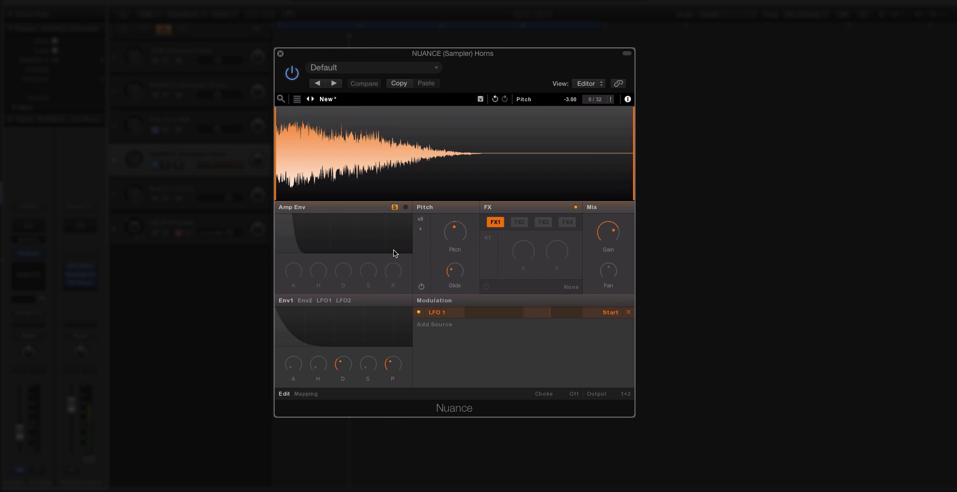
{"action": "left_click", "coordinate": [280, 54]}
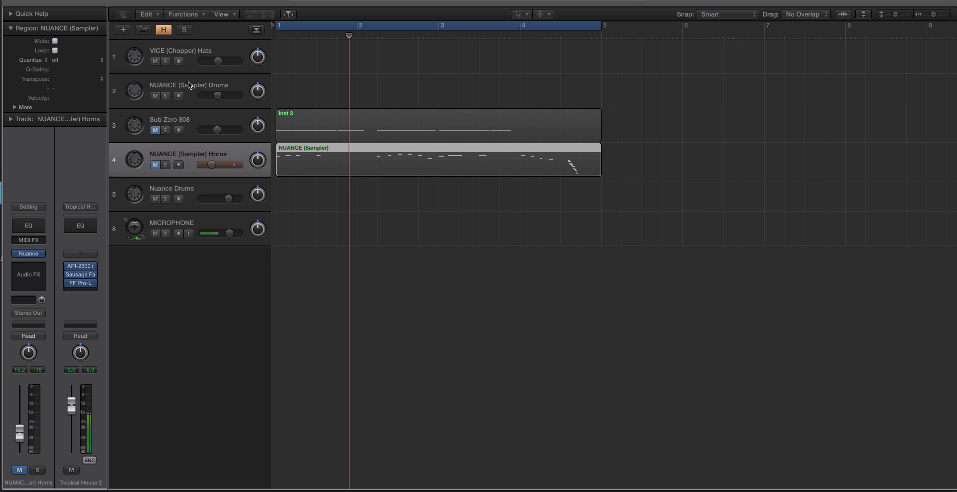
Step: Open the Vice plug-in of the VICE (Chopper) Hats track and move its window away from the track list
{"action": "left_click", "coordinate": [190, 84]}
{"action": "left_click", "coordinate": [146, 60]}
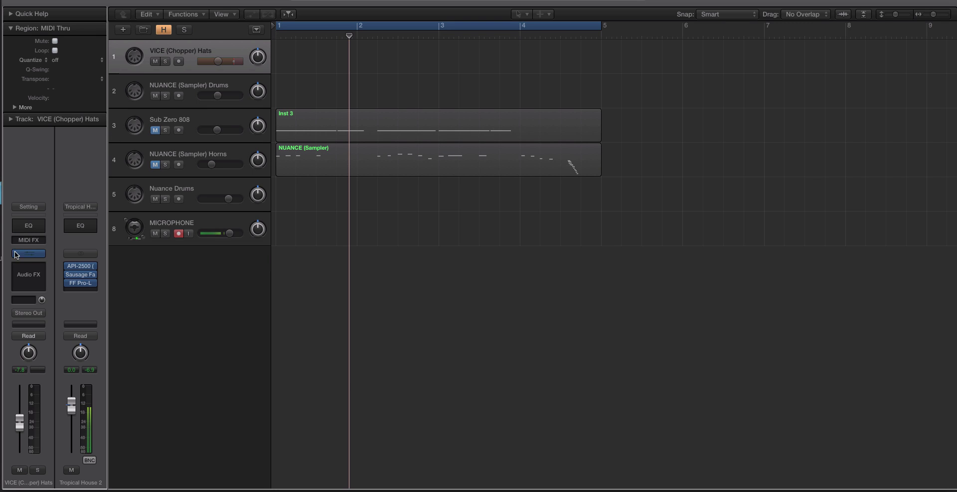
{"action": "left_click", "coordinate": [144, 58]}
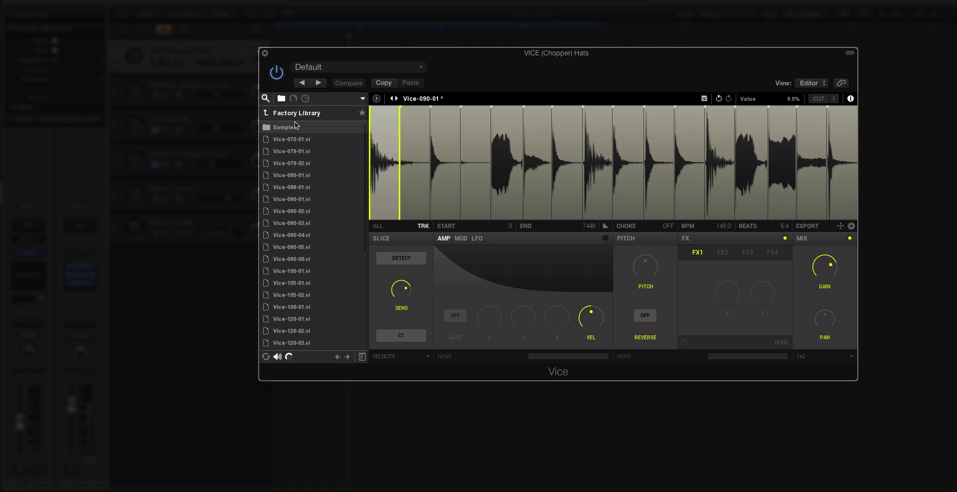
{"action": "left_click_drag", "start_coordinate": [315, 54], "coordinate": [378, 61]}
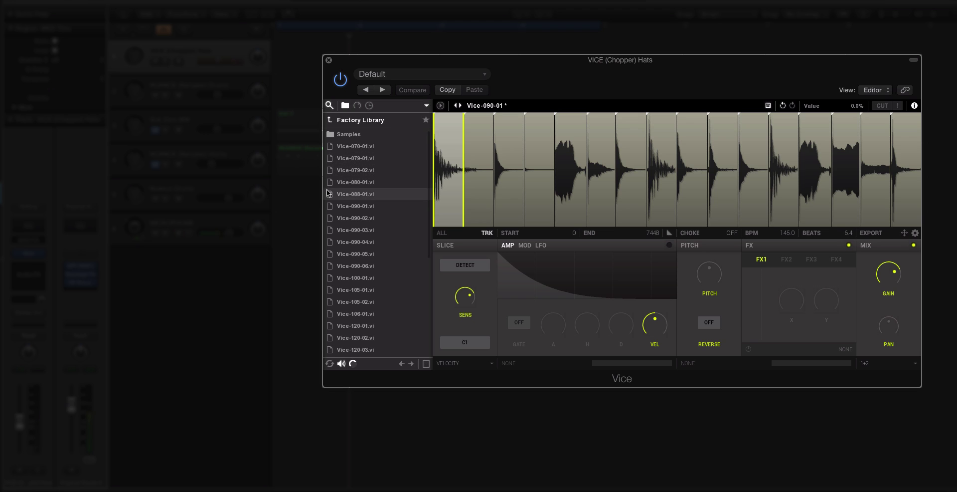
Step: Load the factory presets Vice-088-01, Vice-100-01, Vice-106-01 and Vice-079-02 into Vice one after another
{"action": "double_click", "coordinate": [352, 194]}
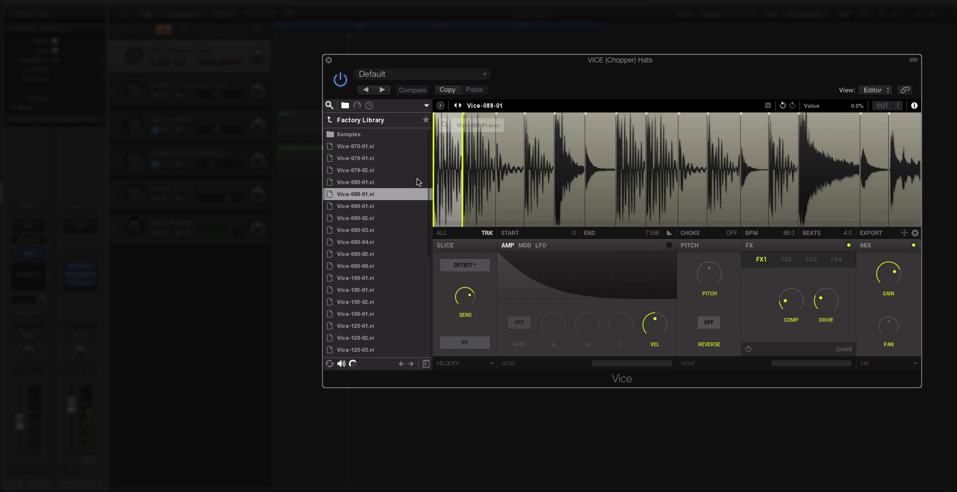
{"action": "double_click", "coordinate": [363, 278]}
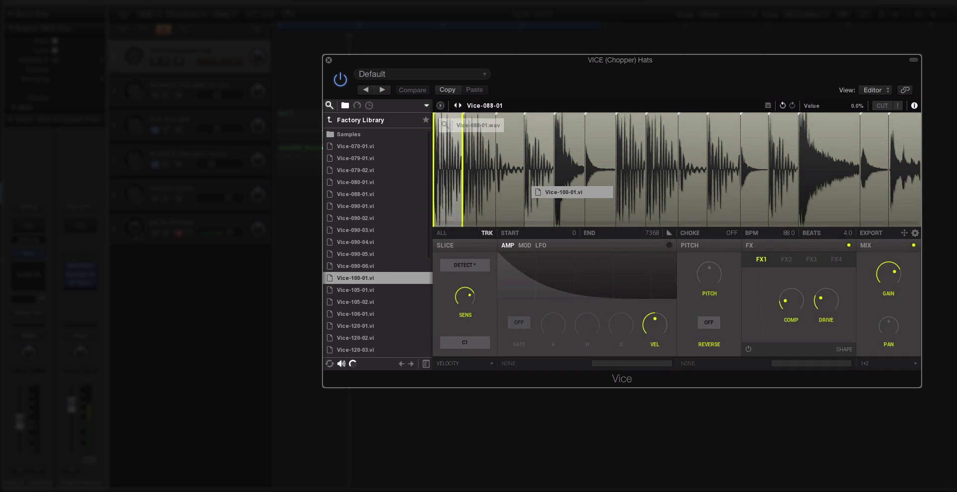
{"action": "double_click", "coordinate": [362, 312]}
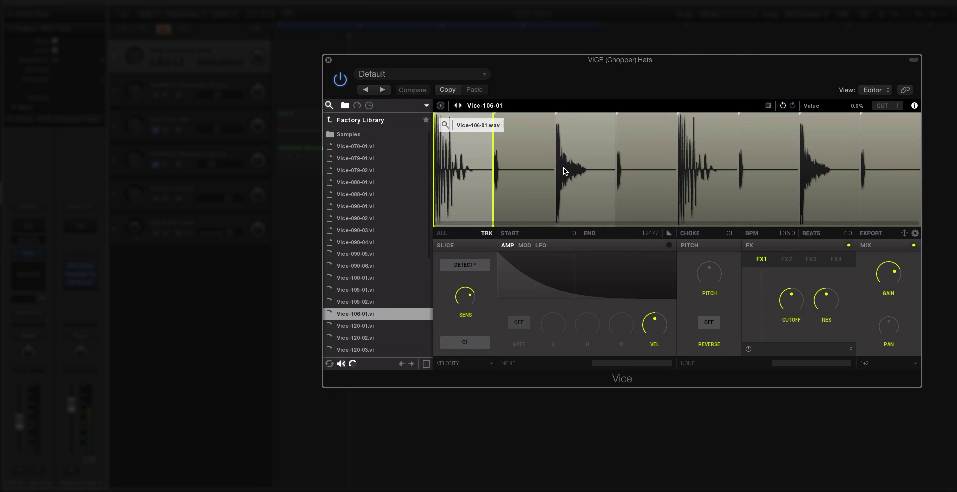
{"action": "left_click_drag", "start_coordinate": [521, 227], "coordinate": [519, 213]}
{"action": "left_click_drag", "start_coordinate": [364, 170], "coordinate": [441, 124]}
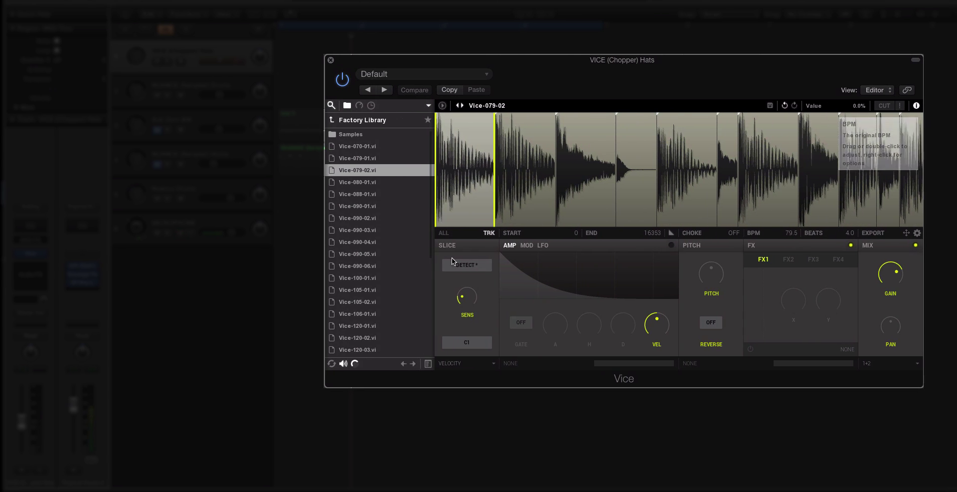
Step: Load the Vice-105-01 preset and extend its first slice over the following ones to an end of about 68606
{"action": "left_click_drag", "start_coordinate": [412, 290], "coordinate": [585, 197]}
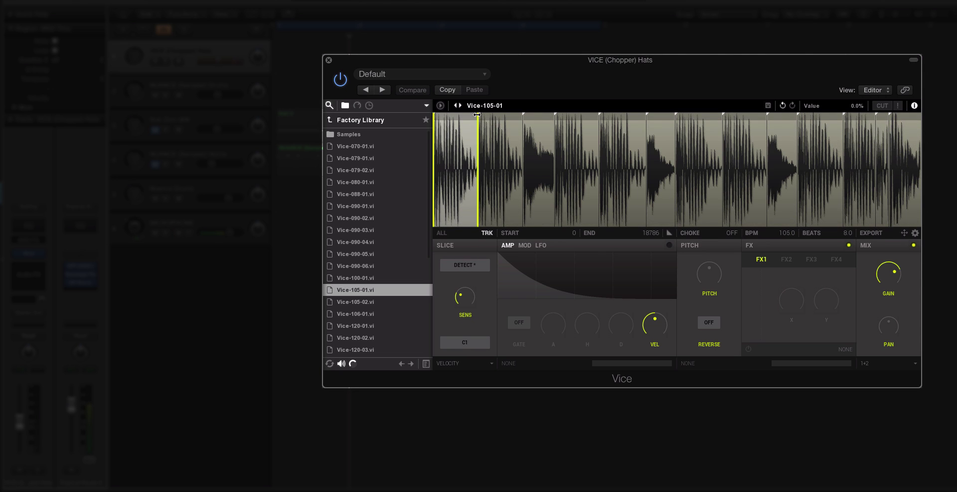
{"action": "left_click_drag", "start_coordinate": [477, 114], "coordinate": [605, 113]}
{"action": "scroll", "coordinate": [605, 114], "scroll_direction": "up", "scroll_amount": 2}
{"action": "left_click", "coordinate": [596, 114]}
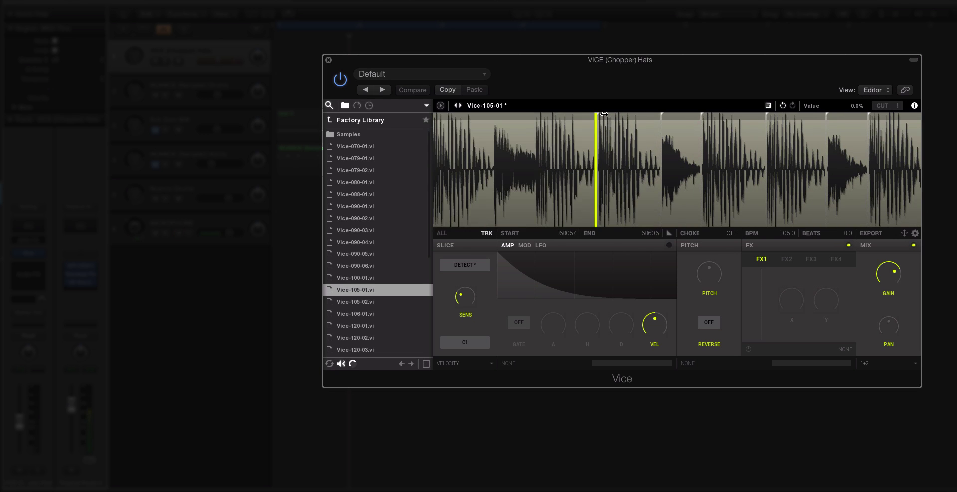
{"action": "left_click", "coordinate": [474, 124]}
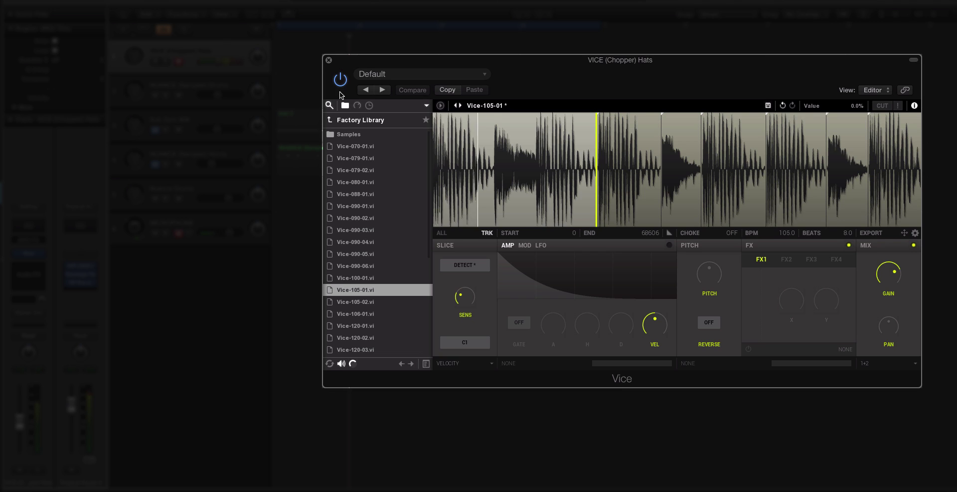
Step: Change the slice mode to Grid and extend the first slice over the following grid slices to an end of about 73315
{"action": "mouse_move", "coordinate": [438, 122]}
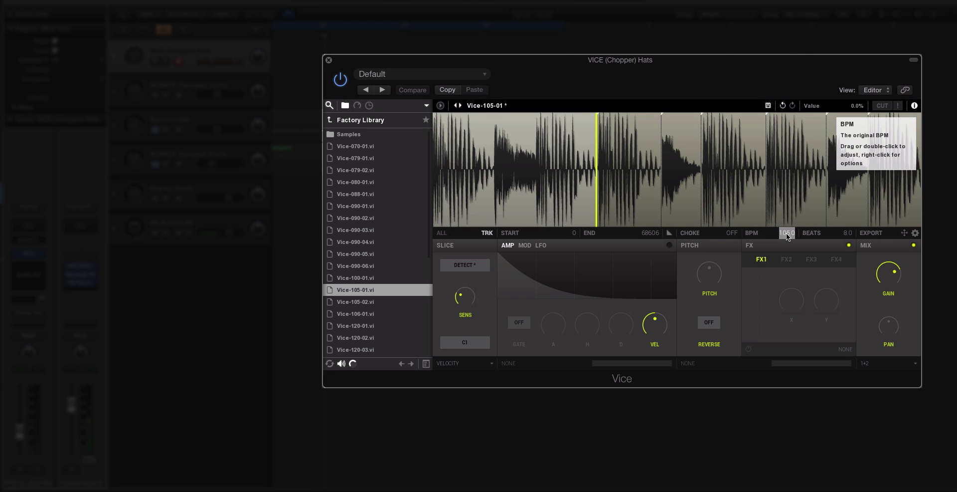
{"action": "left_click", "coordinate": [474, 266]}
{"action": "left_click", "coordinate": [472, 286]}
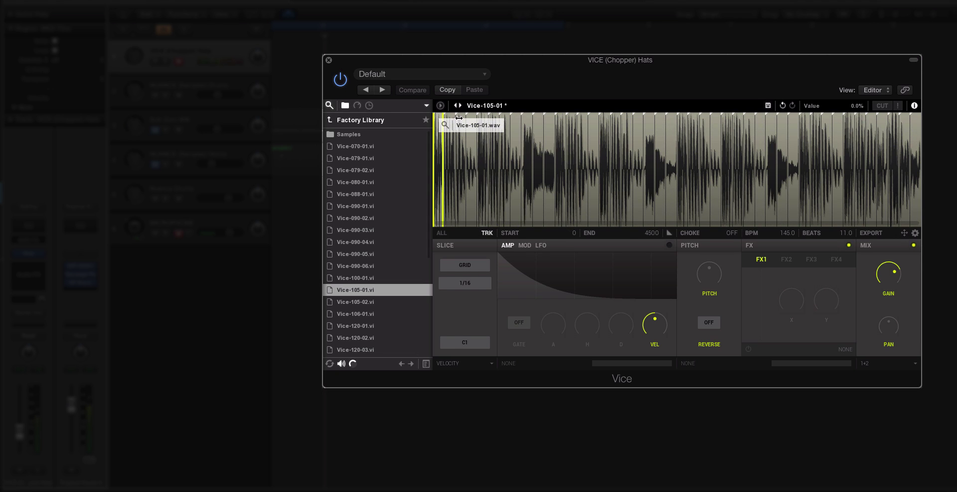
{"action": "left_click_drag", "start_coordinate": [444, 114], "coordinate": [487, 115]}
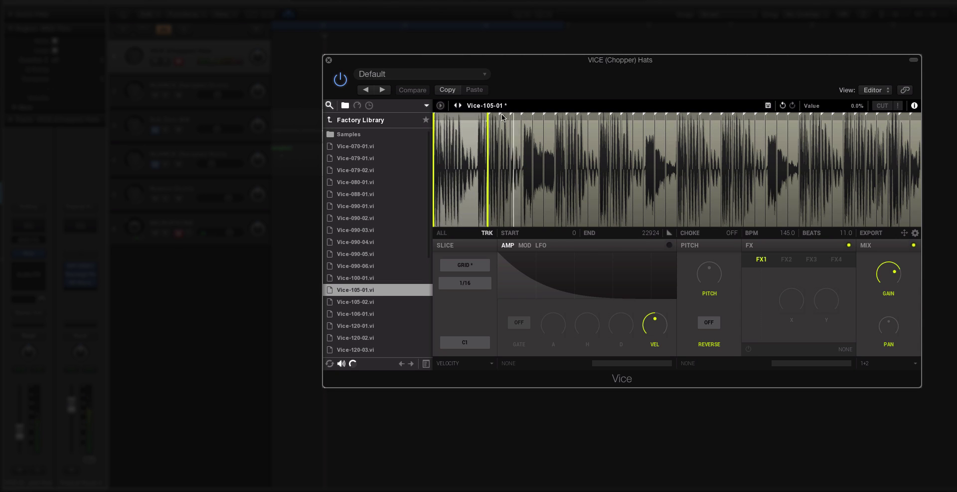
{"action": "left_click_drag", "start_coordinate": [487, 114], "coordinate": [566, 116]}
{"action": "double_click", "coordinate": [599, 117]}
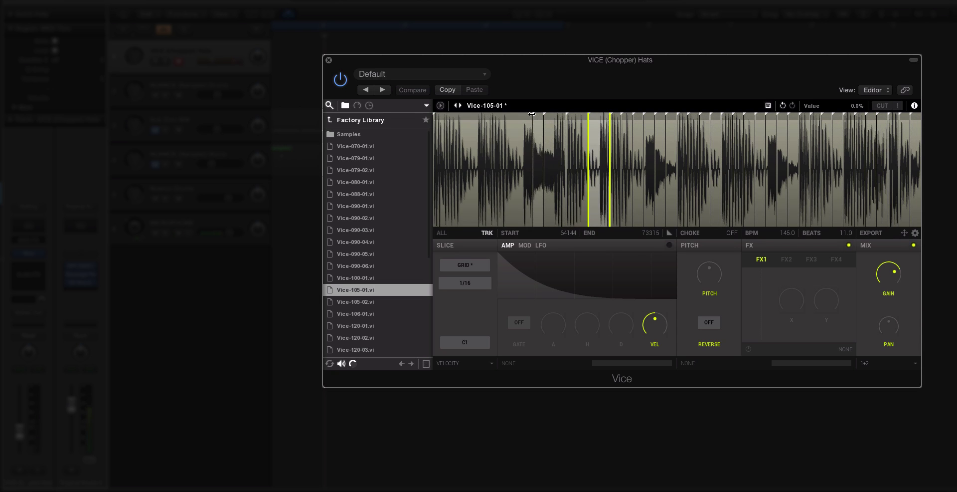
{"action": "left_click_drag", "start_coordinate": [532, 114], "coordinate": [610, 114]}
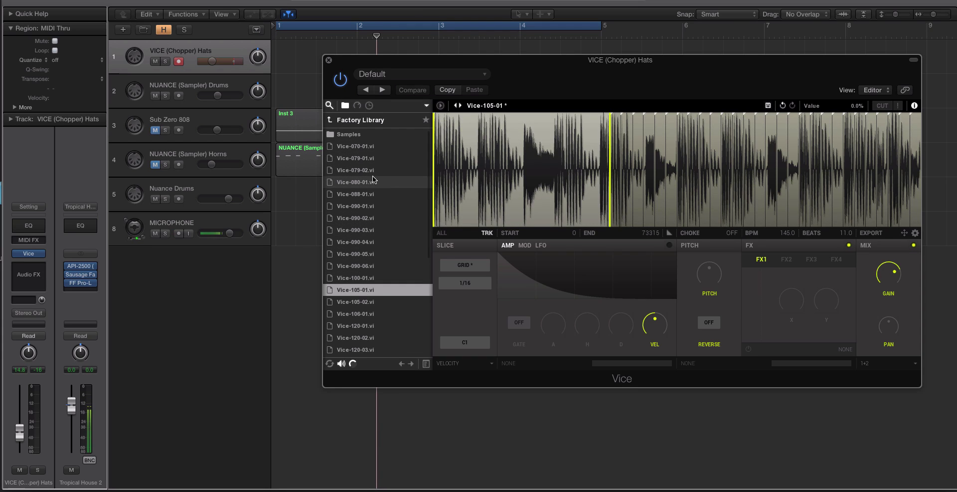
Step: Step through the factory presets Vice-079-01, Vice-080-01 and Vice-088-01 to Vice-090-01, and set that loop's BPM to 145
{"action": "left_click", "coordinate": [363, 159]}
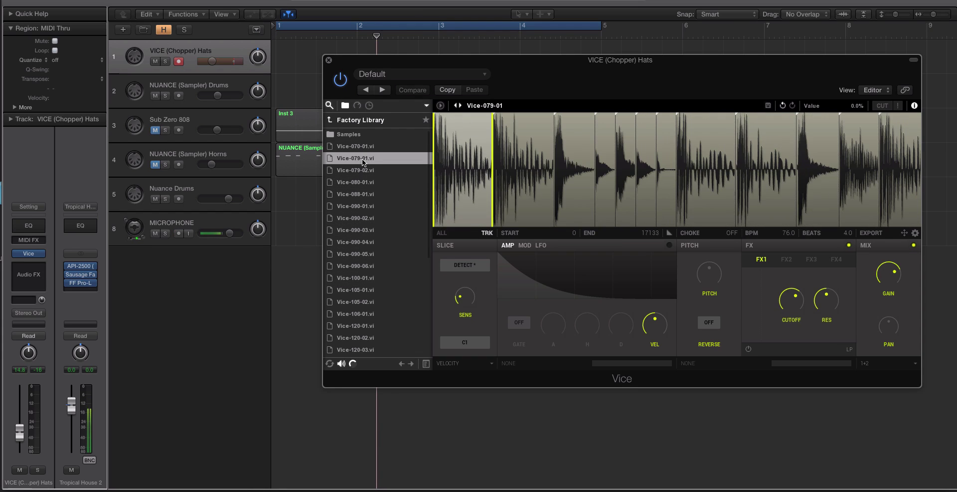
{"action": "left_click", "coordinate": [354, 182]}
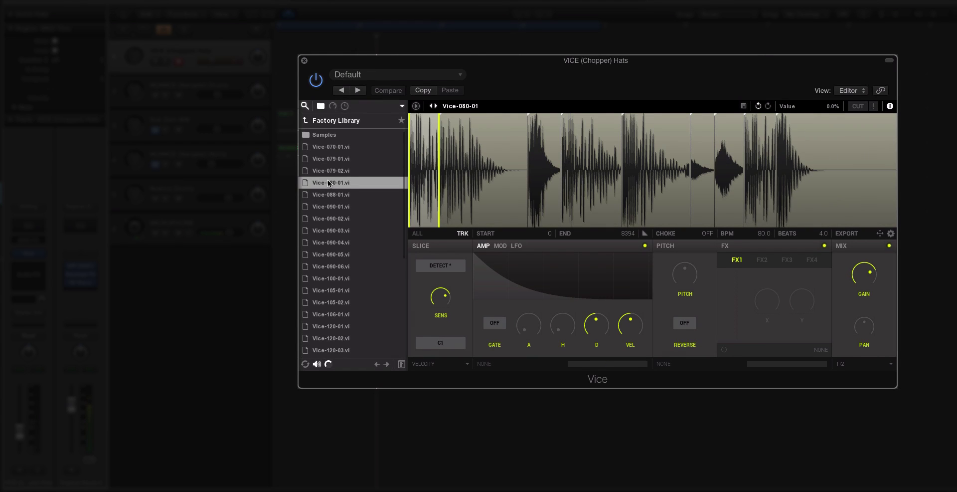
{"action": "left_click", "coordinate": [332, 194]}
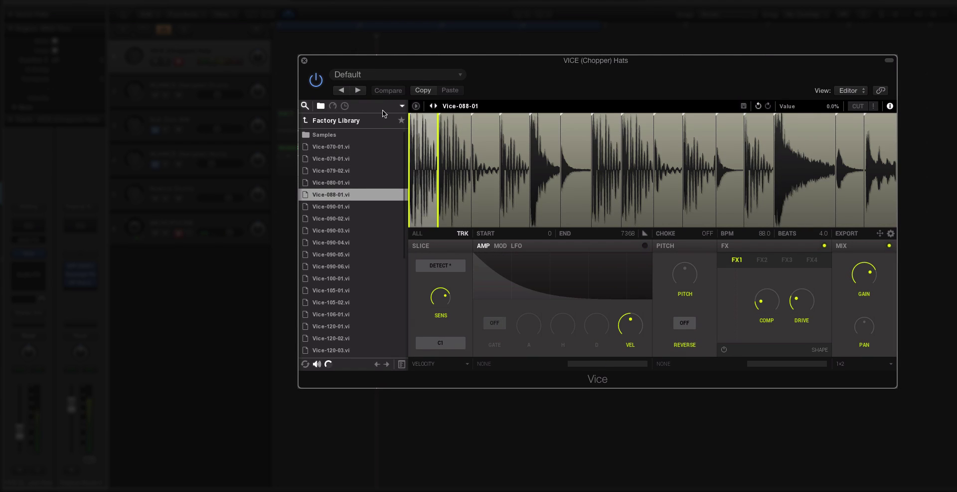
{"action": "left_click", "coordinate": [332, 206]}
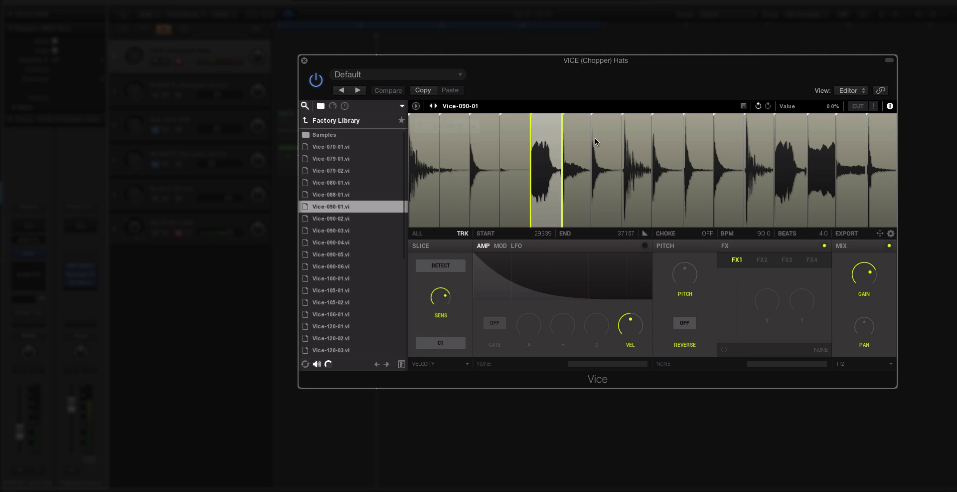
{"action": "double_click", "coordinate": [762, 233]}
{"action": "type", "text": "145"}
{"action": "key", "text": "Return"}
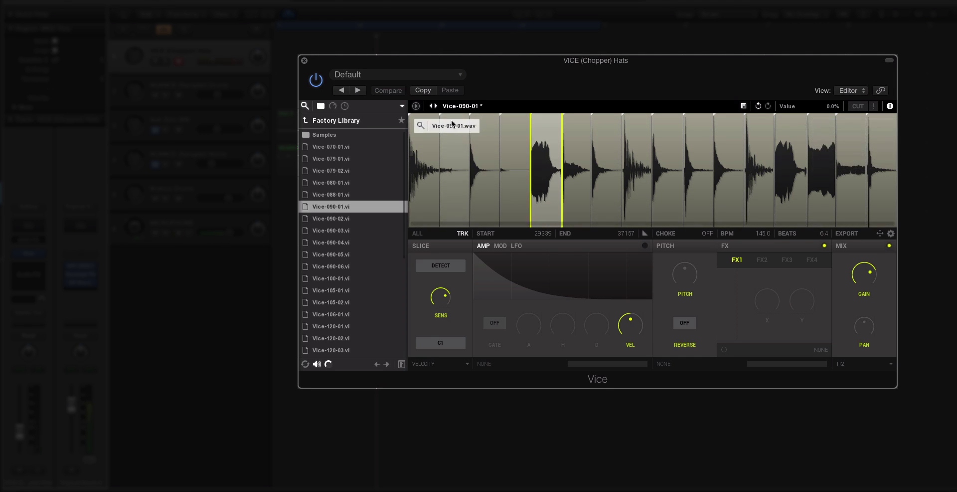
Step: Switch the Vice-090-01 loop to Grid slicing and shift its slice markers along the waveform
{"action": "left_click", "coordinate": [433, 266]}
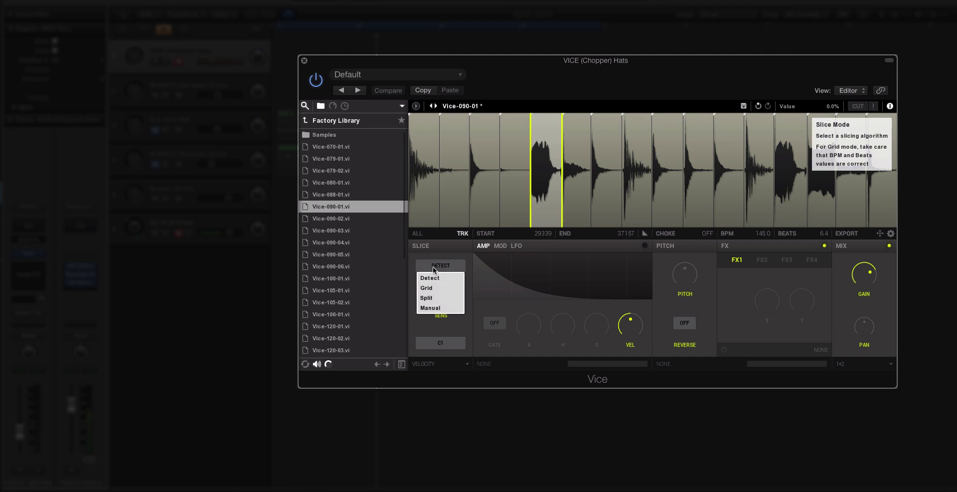
{"action": "left_click", "coordinate": [434, 288]}
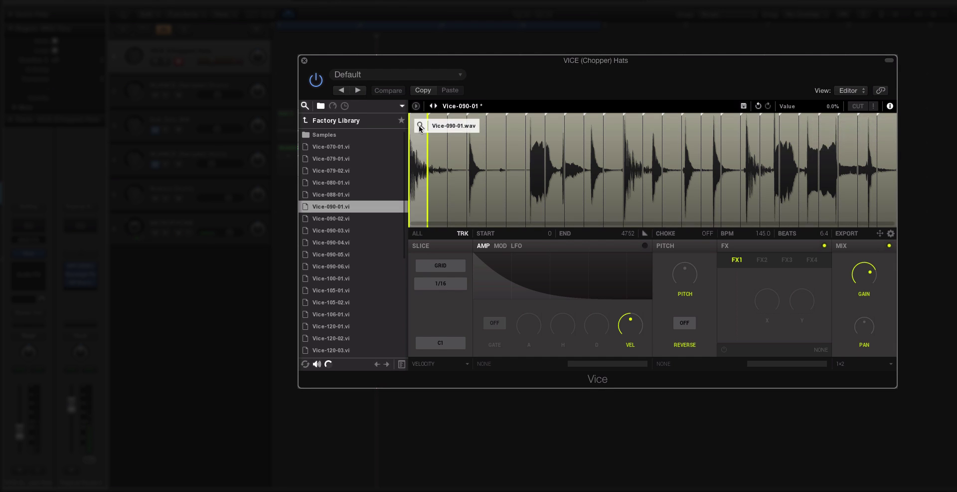
{"action": "left_click_drag", "start_coordinate": [427, 114], "coordinate": [565, 115]}
{"action": "left_click_drag", "start_coordinate": [623, 115], "coordinate": [896, 115]}
{"action": "left_click", "coordinate": [564, 114]}
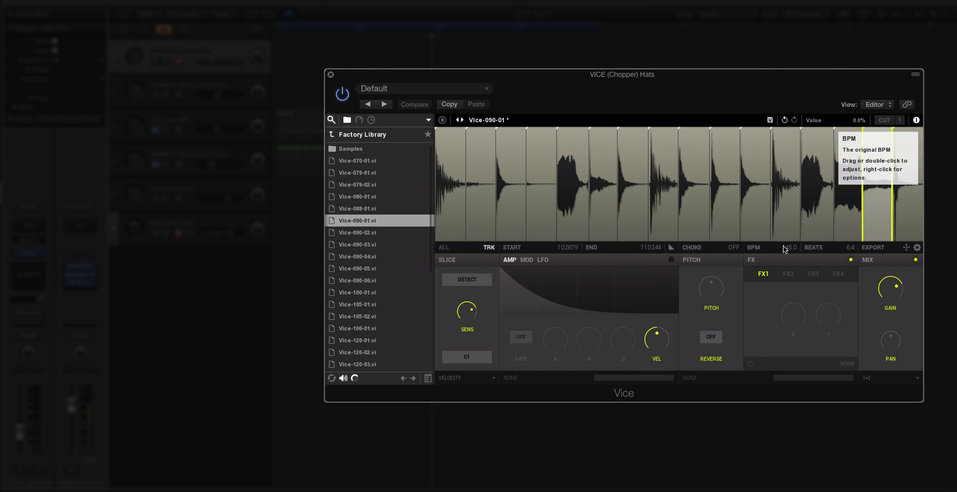
Step: Set the export mode to Entire Loop, place the exported audio on a new track at bar 1, and close Vice
{"action": "left_click", "coordinate": [907, 247]}
{"action": "left_click", "coordinate": [907, 247]}
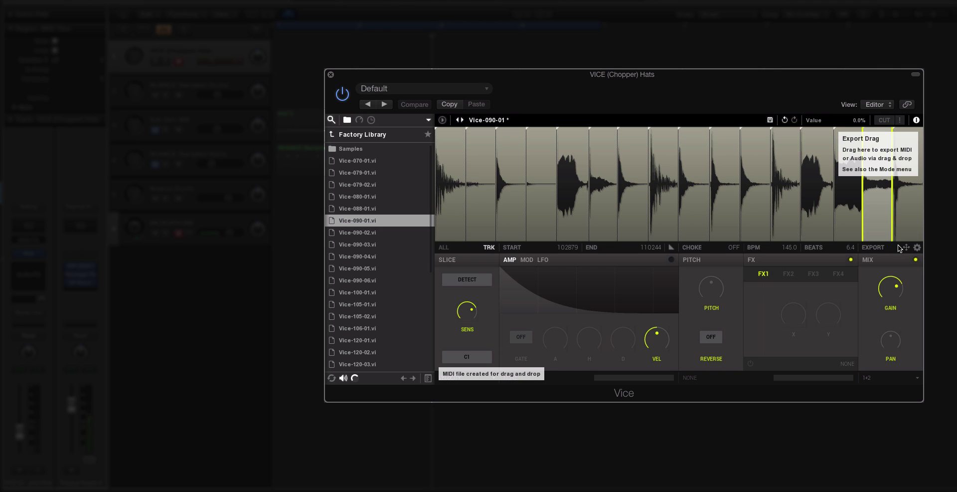
{"action": "left_click", "coordinate": [917, 247]}
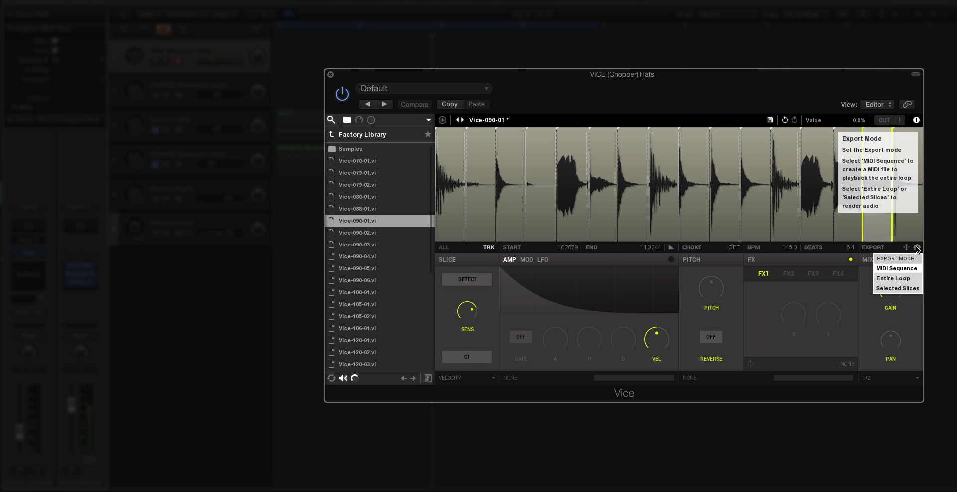
{"action": "left_click", "coordinate": [901, 281]}
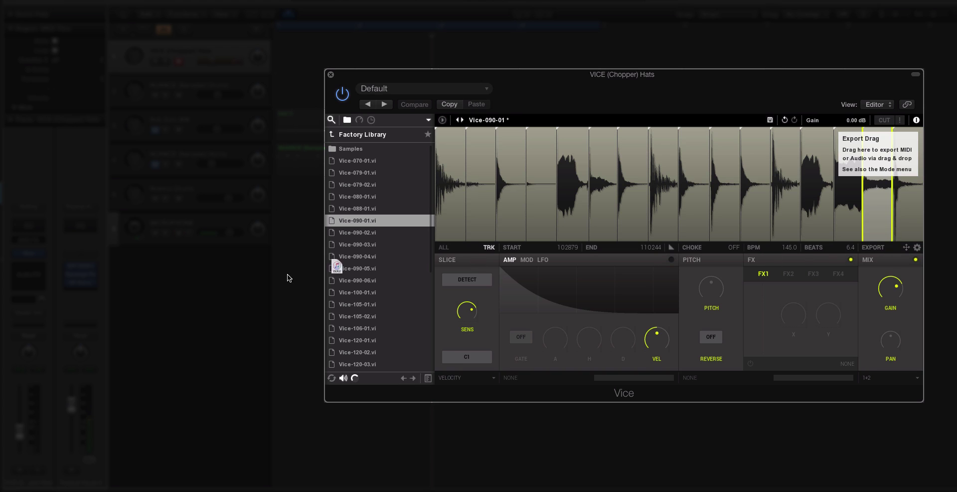
{"action": "left_click_drag", "start_coordinate": [279, 278], "coordinate": [278, 277]}
{"action": "left_click", "coordinate": [330, 75]}
Step: Play back the exported Vice-090-01 audio region in the arrangement, and deselect it
{"action": "left_click", "coordinate": [324, 259]}
{"action": "key", "text": "ctrl+s"}
{"action": "key", "text": "space"}
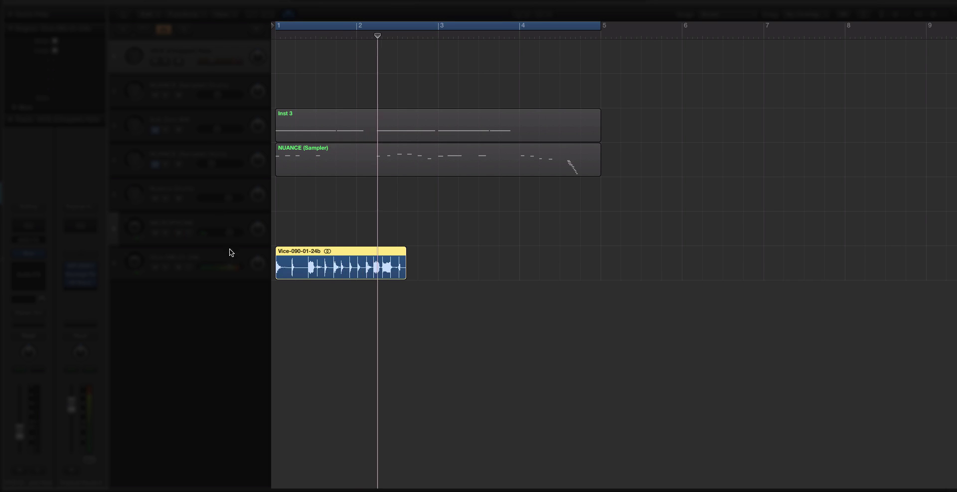
{"action": "left_click_drag", "start_coordinate": [232, 266], "coordinate": [229, 267]}
{"action": "left_click", "coordinate": [407, 264]}
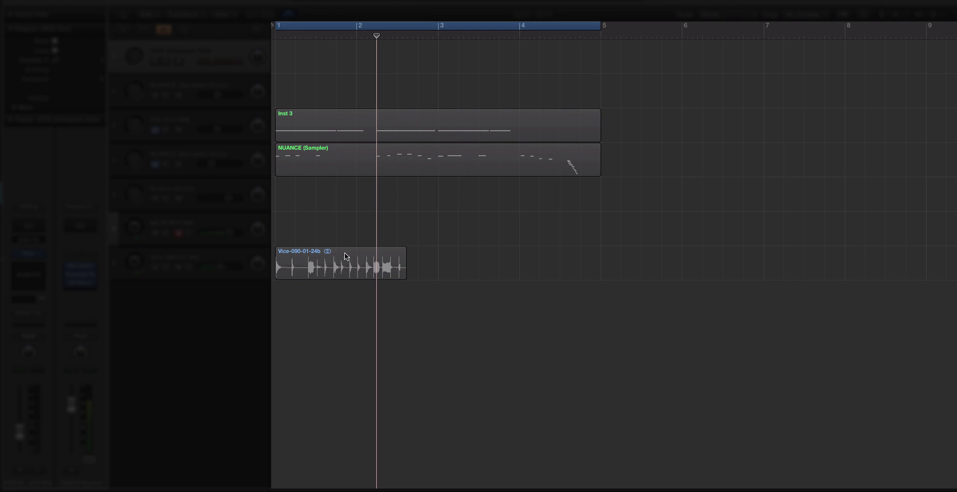
Step: Select the Vice-090-01 audio region and play it back from the start of the arrangement
{"action": "left_click", "coordinate": [315, 256]}
{"action": "key", "text": "super+Right"}
{"action": "key", "text": "space"}
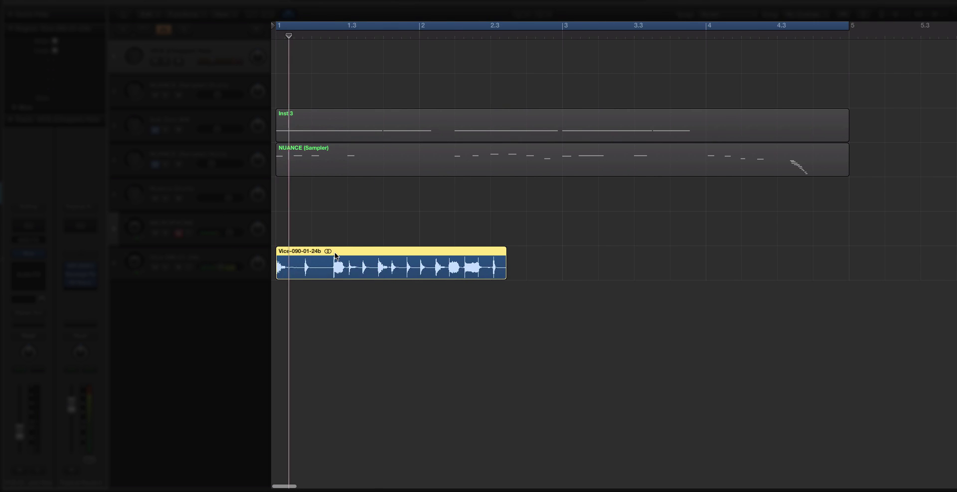
{"action": "key", "text": "space"}
Step: Time-compress the Vice-090-01 audio region so that it ends at beat 3 of bar 2
{"action": "left_click", "coordinate": [331, 228]}
{"action": "left_click", "coordinate": [360, 270]}
{"action": "left_click_drag", "start_coordinate": [503, 271], "coordinate": [478, 272]}
{"action": "key", "text": "super+Left"}
{"action": "key", "text": "super+z"}
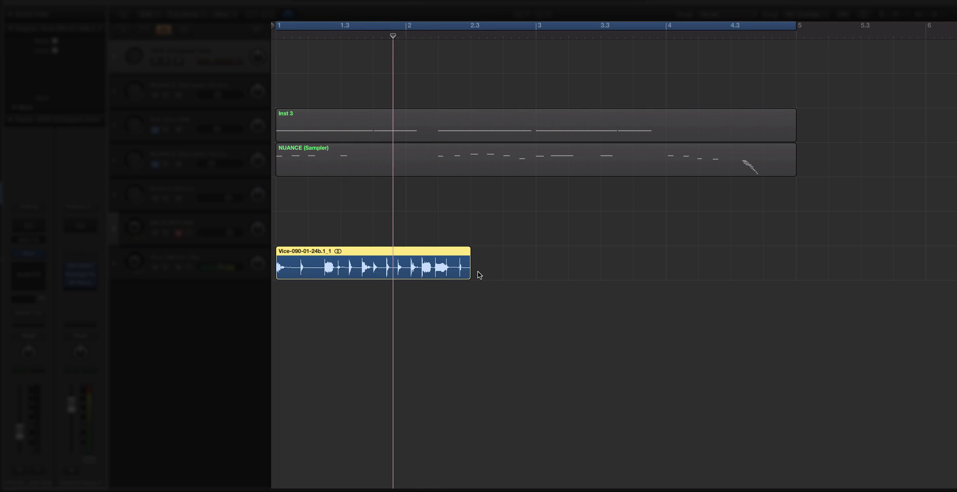
Step: Delete the Vice-090-01 audio region and the track that held it
{"action": "key", "text": "Delete"}
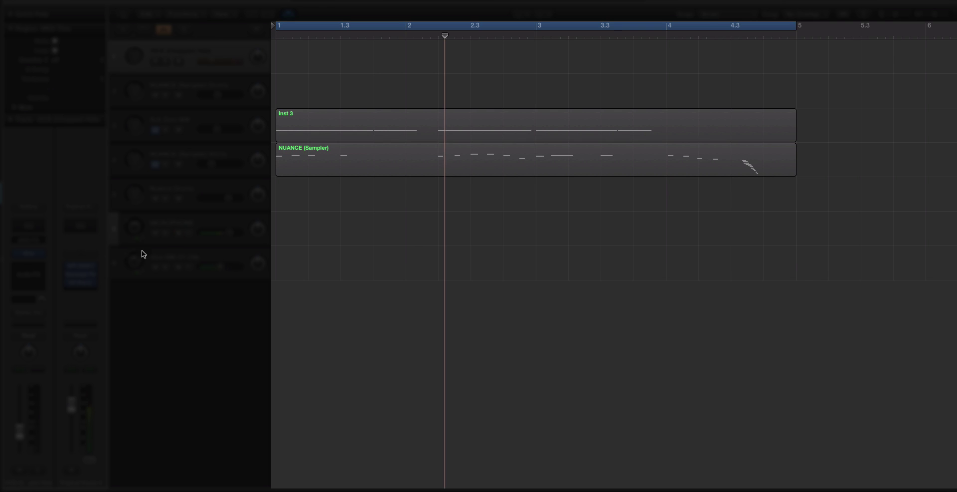
{"action": "left_click", "coordinate": [175, 250]}
{"action": "key", "text": "super+BackSpace"}
Step: Open Vice on the VICE (Chopper) Hats track and set the export mode to MIDI Sequence
{"action": "left_click", "coordinate": [190, 57]}
{"action": "left_click", "coordinate": [27, 257]}
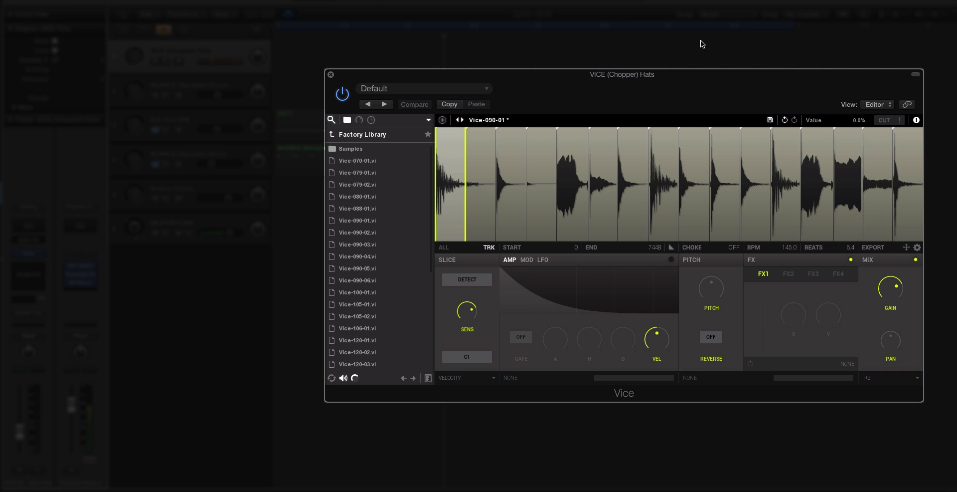
{"action": "left_click", "coordinate": [918, 247]}
{"action": "left_click", "coordinate": [919, 246]}
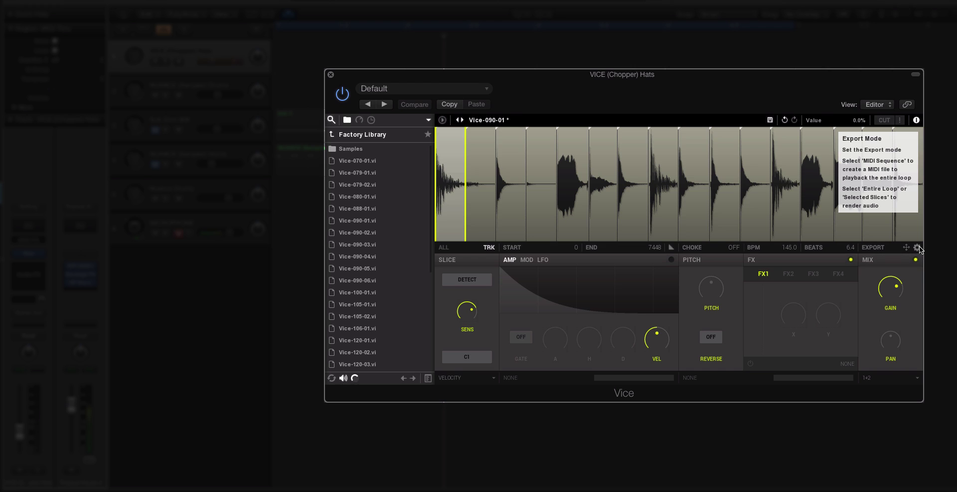
{"action": "left_click", "coordinate": [920, 248]}
{"action": "left_click", "coordinate": [895, 263]}
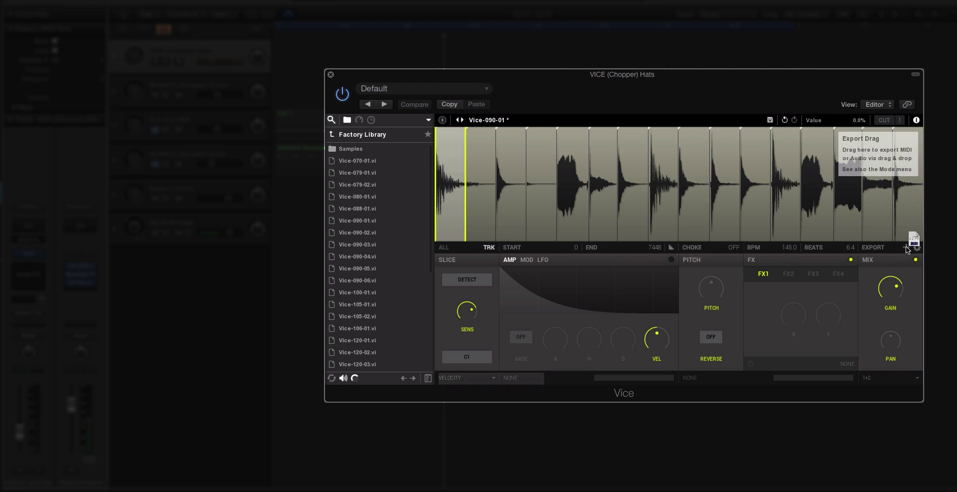
Step: Place the exported MIDI sequence on a new track at bar 1 without importing tempo information, and close Vice
{"action": "left_click_drag", "start_coordinate": [906, 249], "coordinate": [316, 263]}
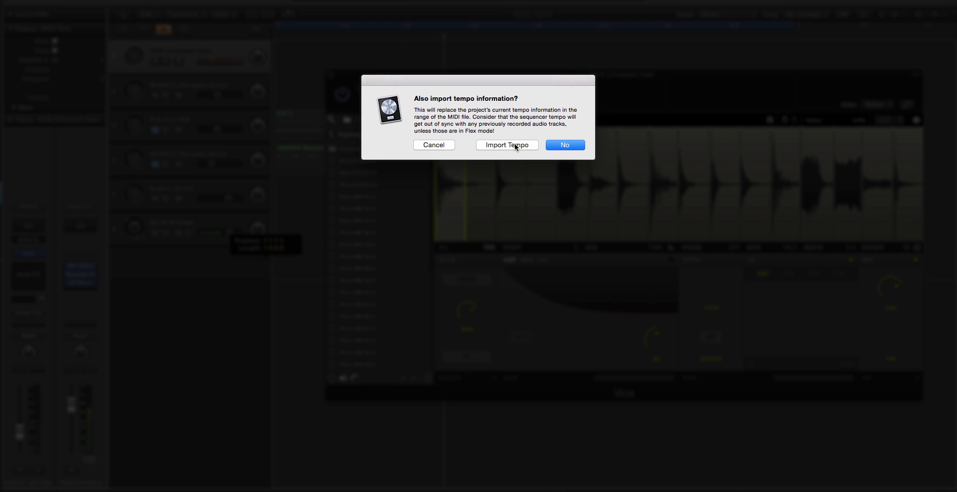
{"action": "left_click", "coordinate": [564, 147]}
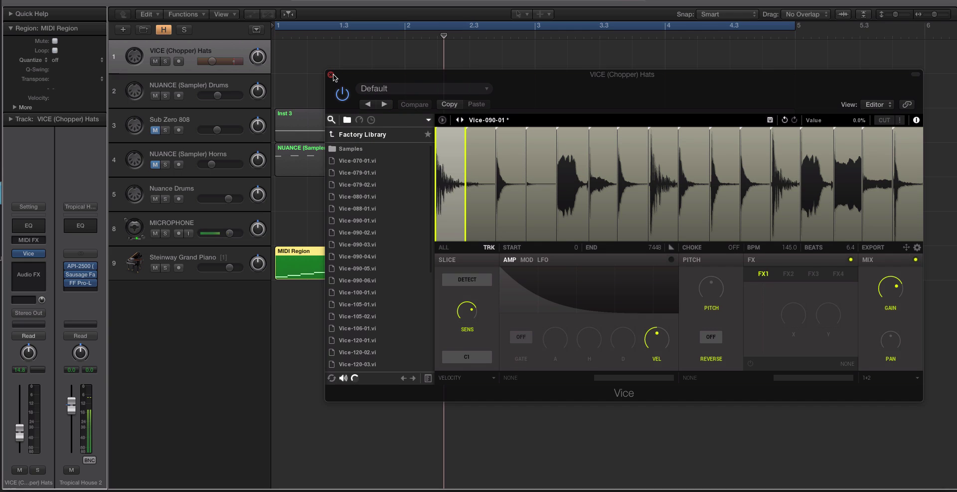
{"action": "left_click", "coordinate": [330, 74]}
Step: Play back the exported MIDI region and lower the Steinway Grand Piano track's volume
{"action": "left_click", "coordinate": [323, 226]}
{"action": "left_click", "coordinate": [334, 263]}
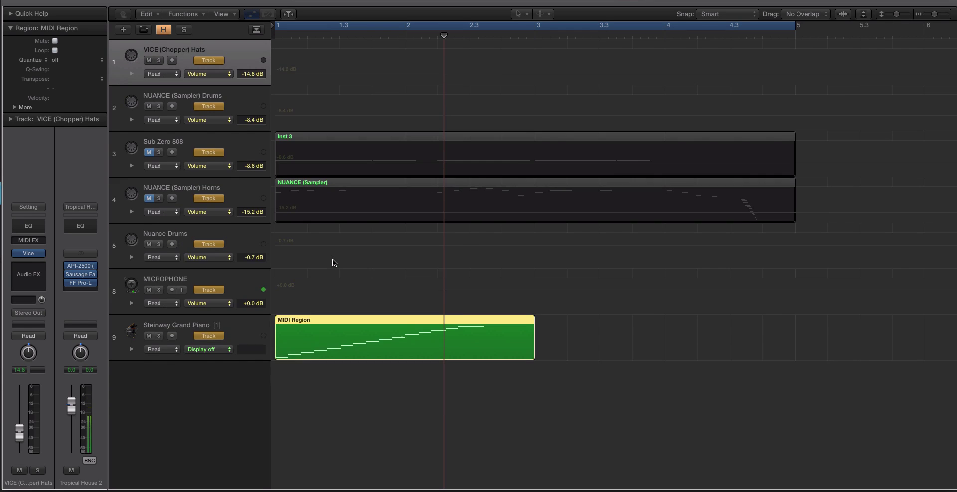
{"action": "key", "text": "space"}
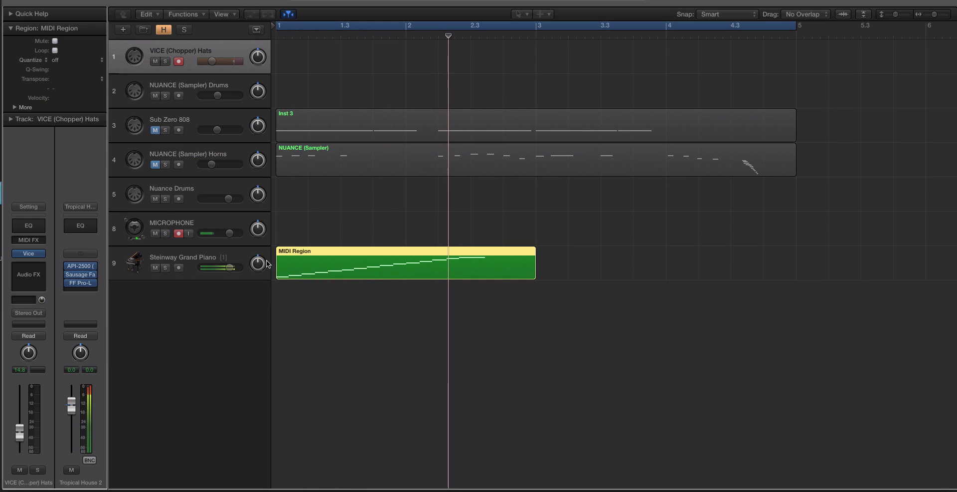
{"action": "left_click_drag", "start_coordinate": [229, 267], "coordinate": [228, 267]}
{"action": "left_click", "coordinate": [546, 266]}
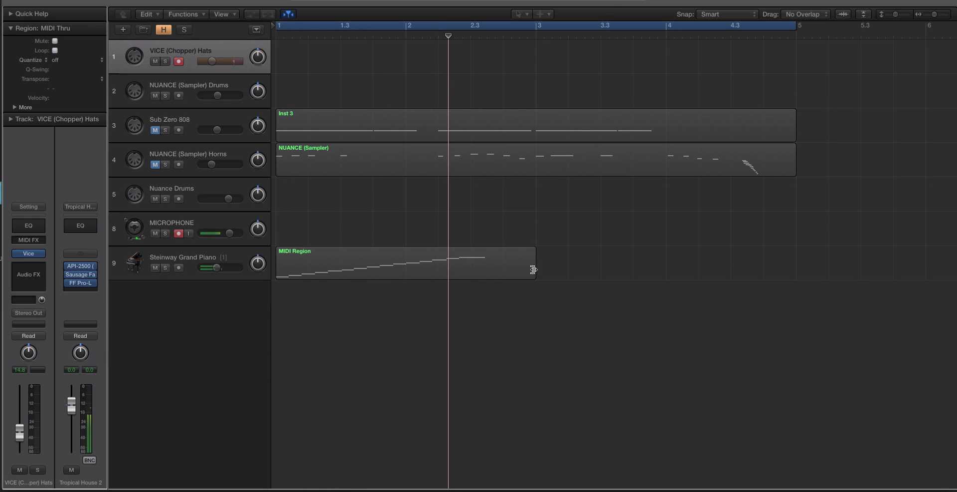
Step: Trim the MIDI region to end at beat 4 of bar 2, and move it to VICE (Chopper) Hats, deleting the emptied piano track
{"action": "left_click_drag", "start_coordinate": [533, 270], "coordinate": [503, 270]}
{"action": "left_click_drag", "start_coordinate": [374, 251], "coordinate": [372, 50]}
{"action": "left_click", "coordinate": [185, 247]}
{"action": "key", "text": "super+BackSpace"}
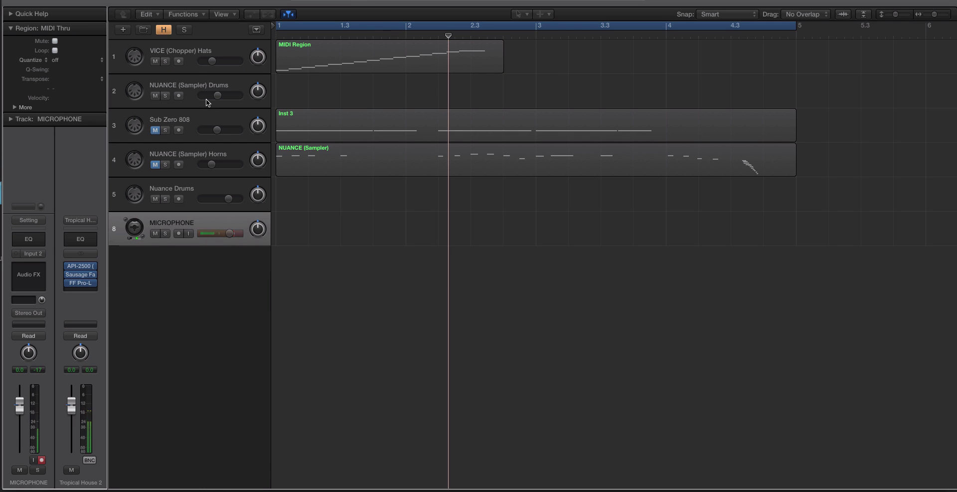
Step: Open Vice on the VICE (Chopper) Hats track and reload the Vice-090-01 factory preset
{"action": "left_click", "coordinate": [202, 47]}
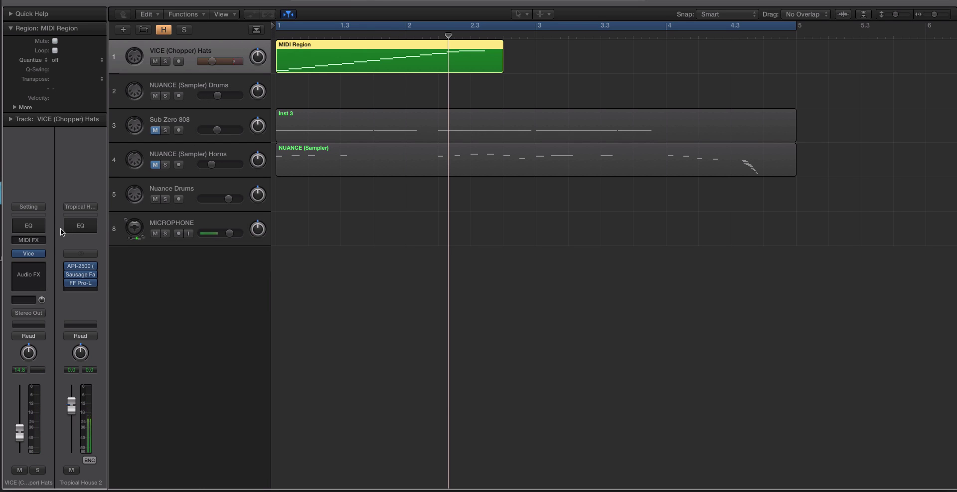
{"action": "left_click", "coordinate": [29, 254]}
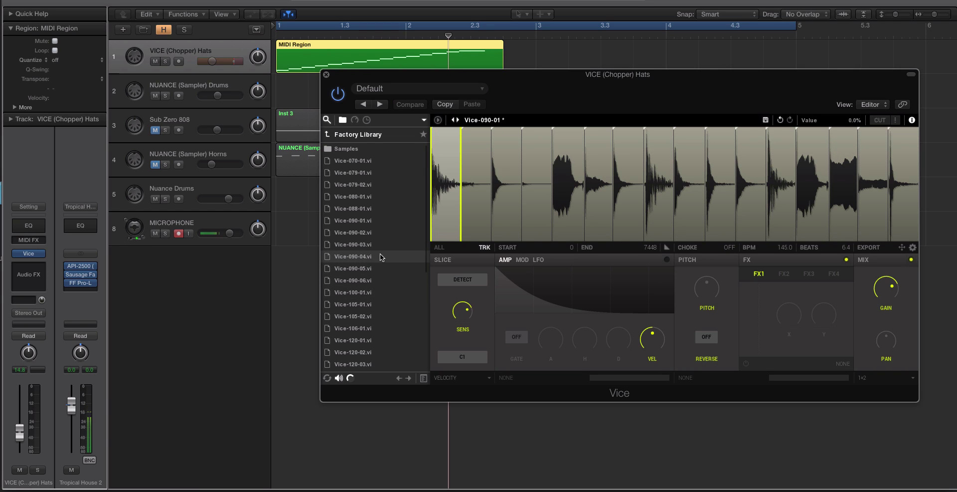
{"action": "left_click", "coordinate": [354, 221]}
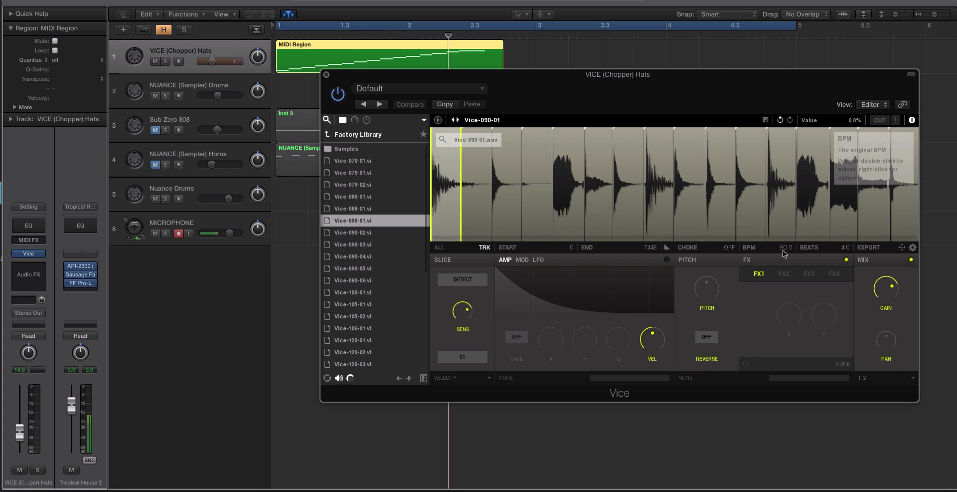
Step: Play the MIDI region through Vice with the window moved clear of it, and delete the region
{"action": "left_click", "coordinate": [373, 55]}
{"action": "left_click_drag", "start_coordinate": [370, 76], "coordinate": [328, 87]}
{"action": "key", "text": "space"}
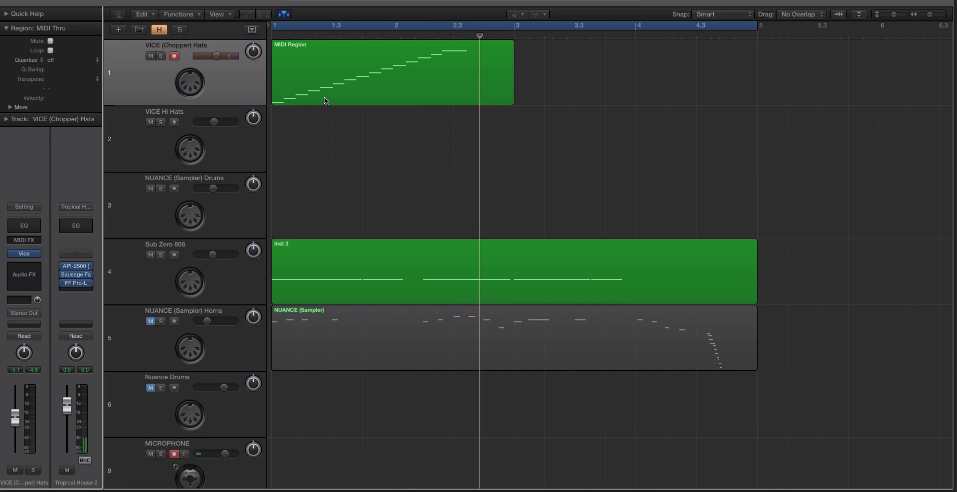
{"action": "key", "text": "Delete"}
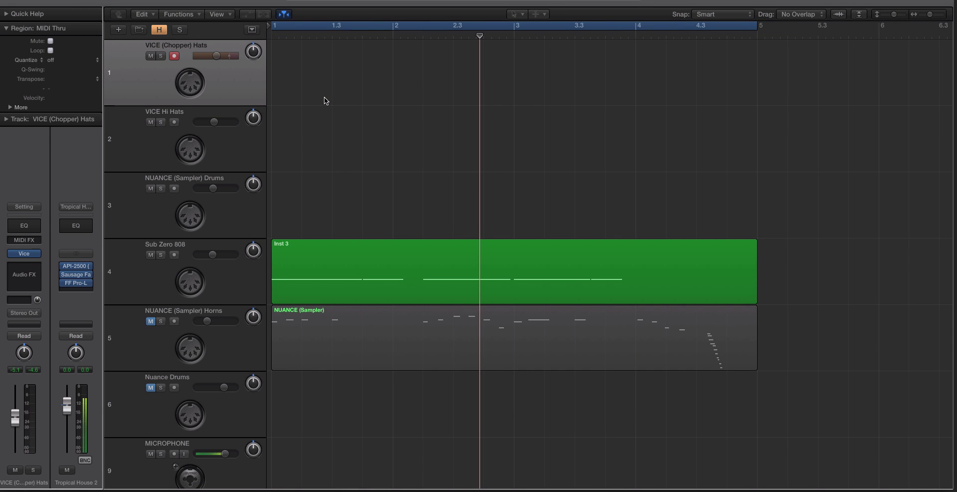
Step: Open Vice on the VICE Hi Hats track and clear the slice markers in the early part of the hi-hat loop
{"action": "left_click", "coordinate": [246, 141]}
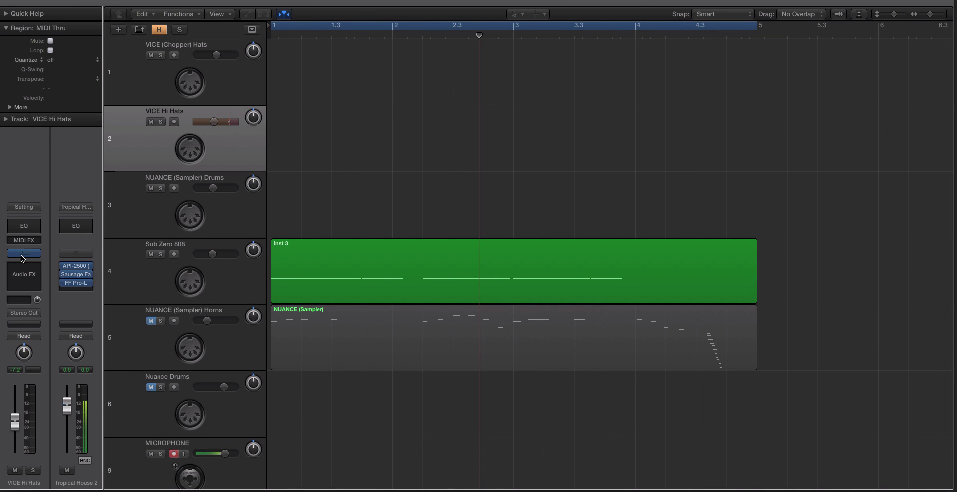
{"action": "left_click_drag", "start_coordinate": [453, 46], "coordinate": [303, 32]}
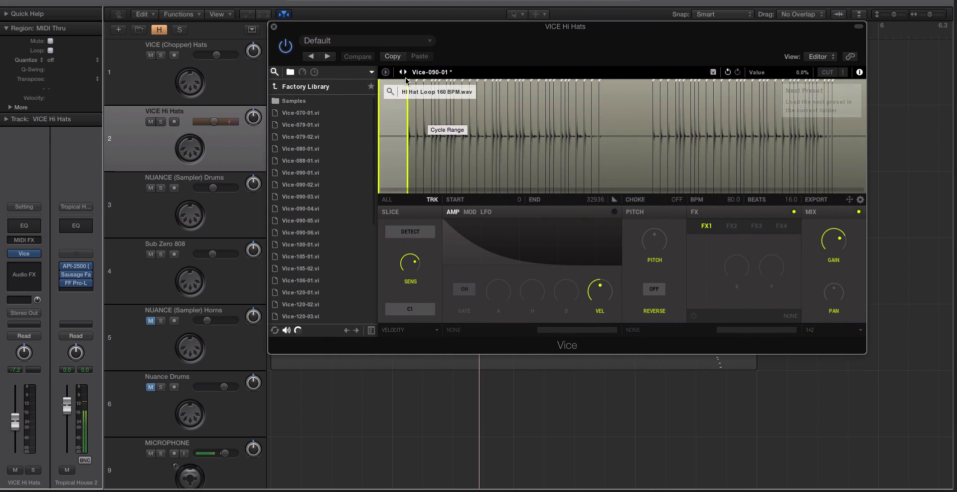
{"action": "left_click_drag", "start_coordinate": [407, 80], "coordinate": [729, 84]}
{"action": "left_click_drag", "start_coordinate": [432, 80], "coordinate": [496, 83]}
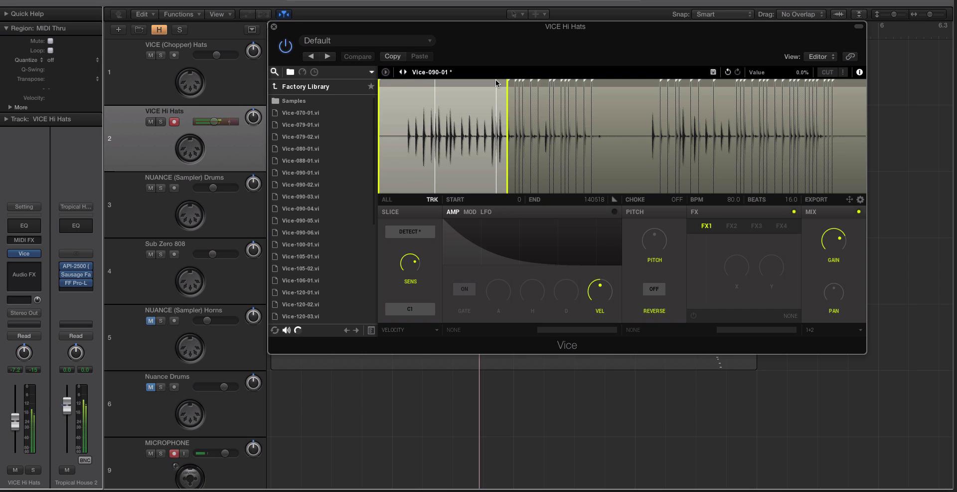
Step: Switch the hi-hat loop's slicing from Detect to Grid at 1/16
{"action": "left_click", "coordinate": [421, 231]}
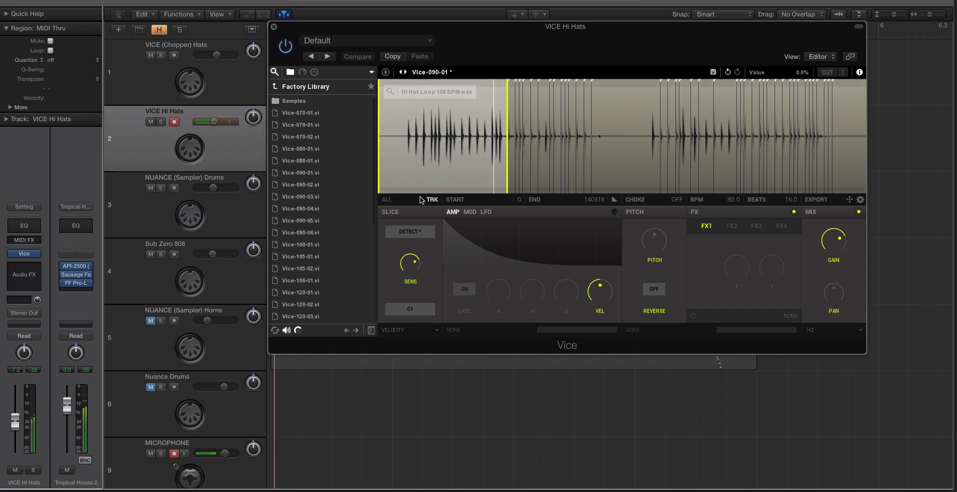
{"action": "left_click", "coordinate": [421, 231]}
{"action": "left_click", "coordinate": [417, 250]}
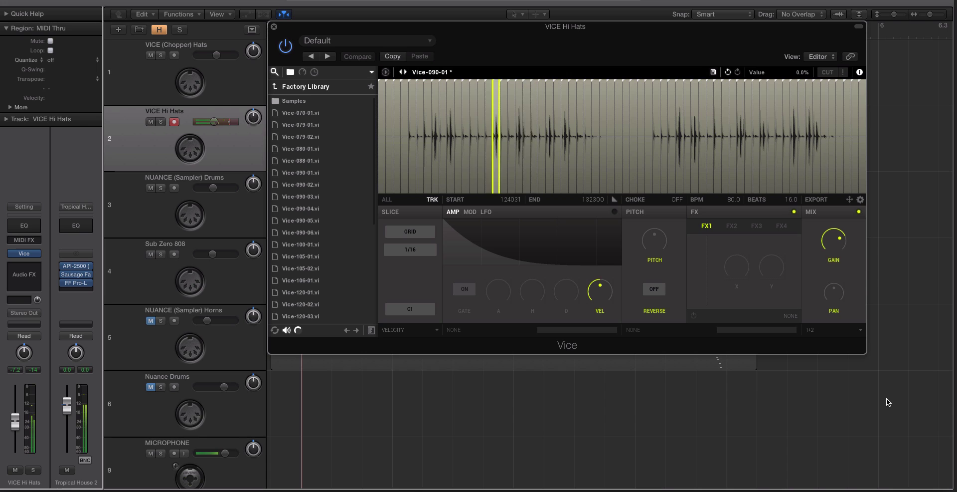
Step: Close Vice and select the Sub Zero 808 track
{"action": "scroll", "coordinate": [887, 402], "scroll_direction": "down", "scroll_amount": 2}
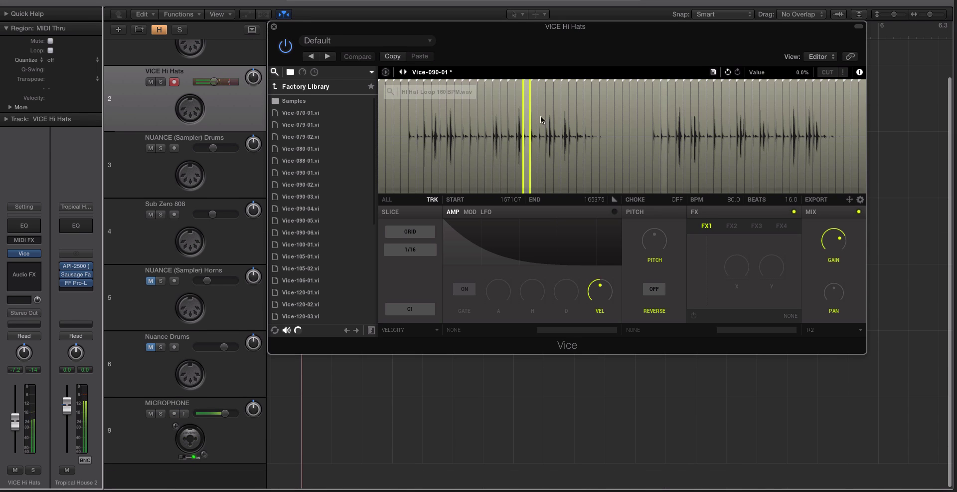
{"action": "left_click", "coordinate": [273, 25]}
{"action": "scroll", "coordinate": [384, 127], "scroll_direction": "up", "scroll_amount": 1}
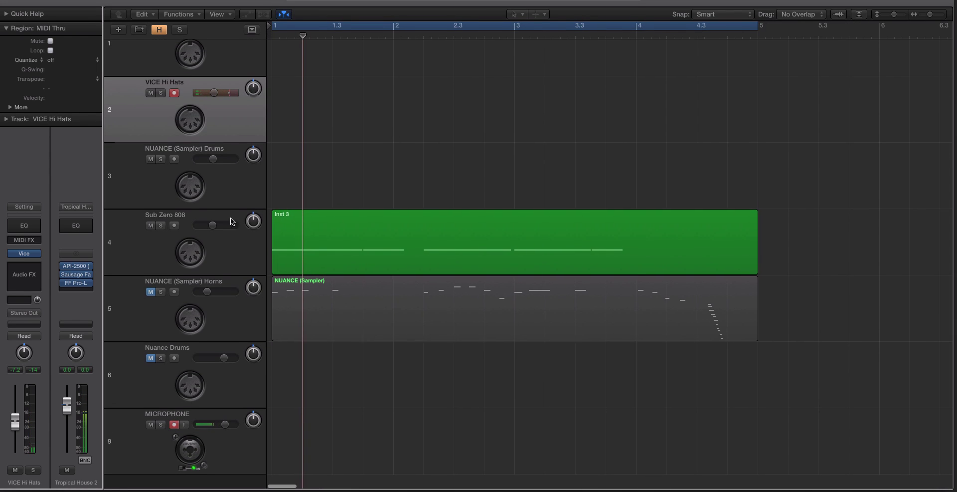
{"action": "left_click", "coordinate": [206, 259]}
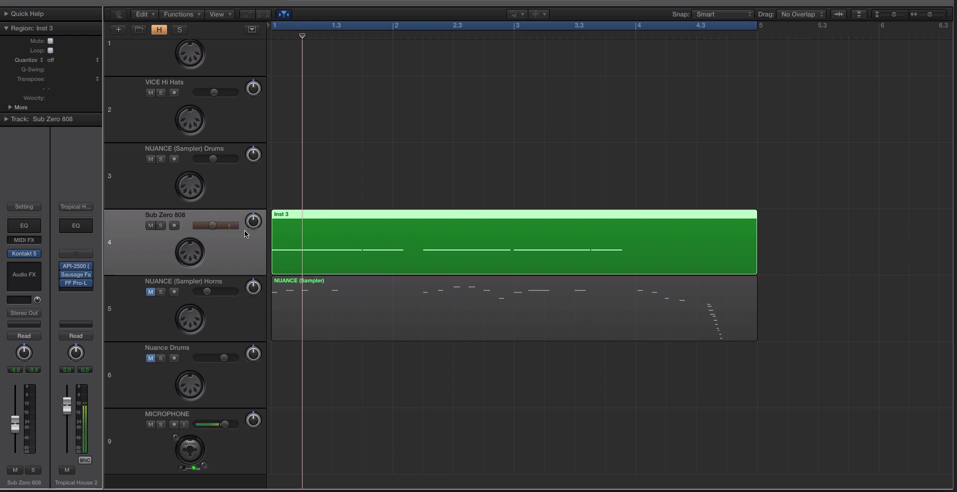
{"action": "scroll", "coordinate": [222, 92], "scroll_direction": "up", "scroll_amount": 2}
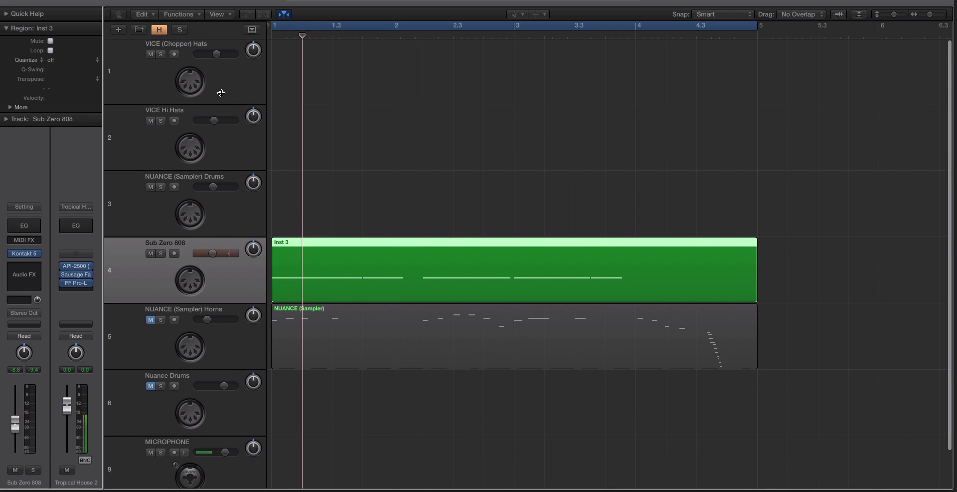
{"action": "left_click", "coordinate": [222, 92]}
{"action": "left_click", "coordinate": [205, 265]}
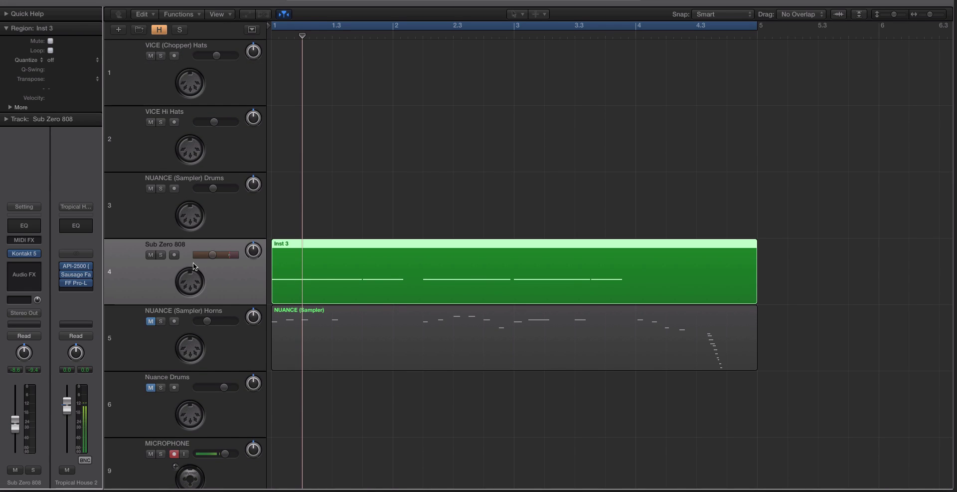
Step: View the Sub Zero 808 instrument in Kontakt, close it, and play back the Inst 3 region
{"action": "key", "text": "space"}
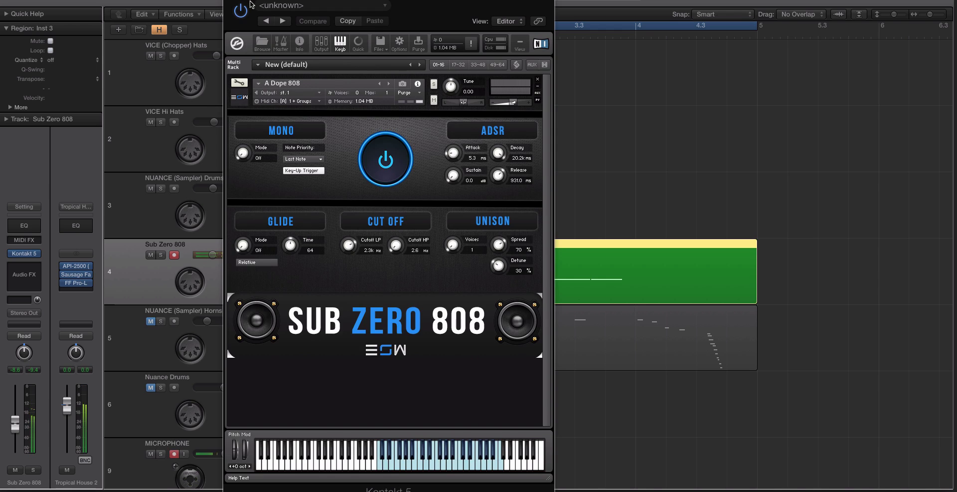
{"action": "left_click_drag", "start_coordinate": [252, 4], "coordinate": [340, 0]}
{"action": "left_click", "coordinate": [317, 0]}
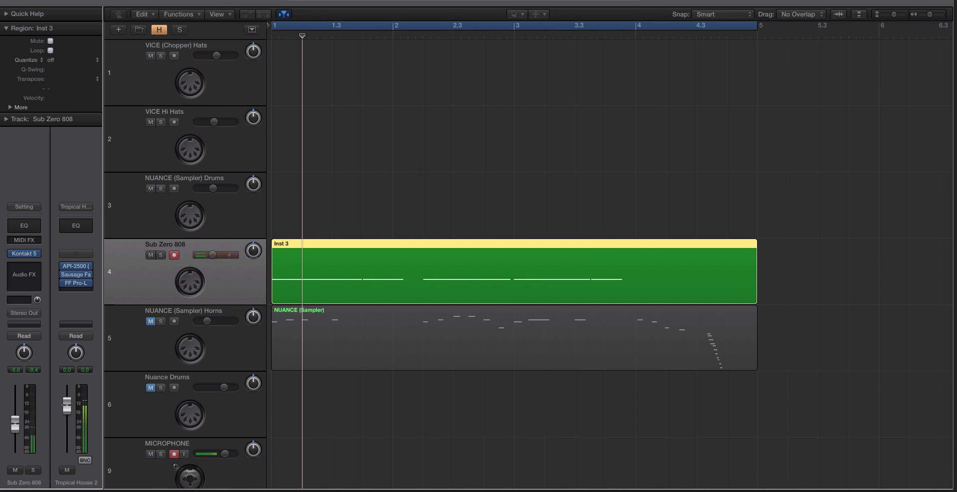
{"action": "key", "text": "space"}
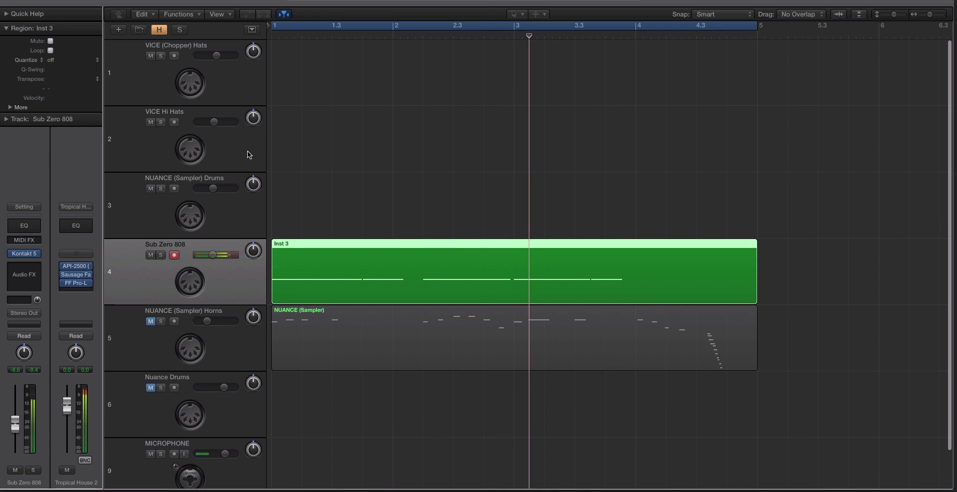
Step: Mute the VICE (Chopper) Hats track and select the NUANCE (Sampler) Drums and Horns tracks in turn
{"action": "left_click", "coordinate": [219, 131]}
{"action": "left_click", "coordinate": [159, 73]}
{"action": "scroll", "coordinate": [144, 62], "scroll_direction": "right", "scroll_amount": 1}
{"action": "left_click", "coordinate": [129, 190]}
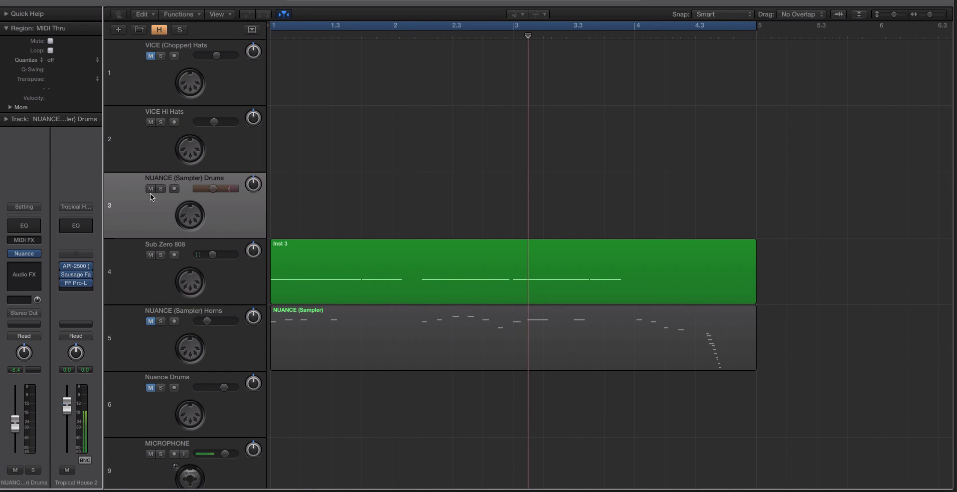
{"action": "left_click", "coordinate": [155, 324]}
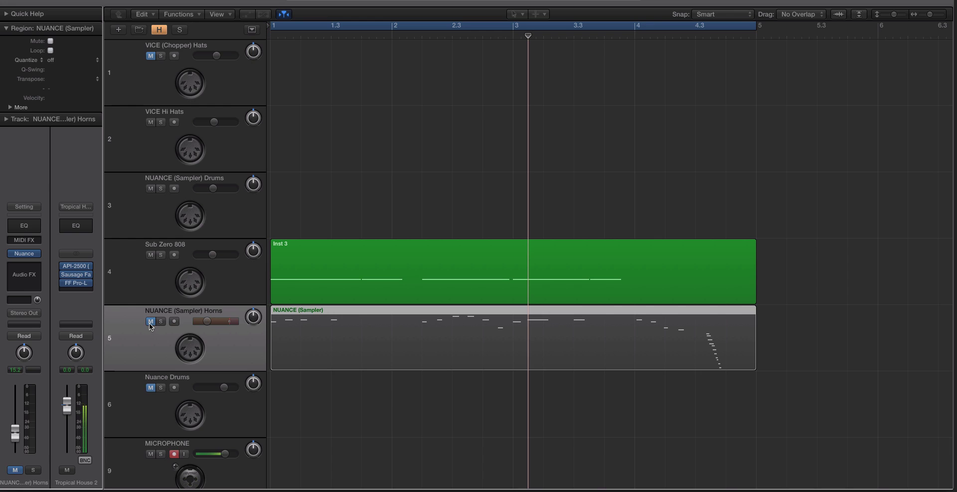
Step: Unmute the VICE (Chopper) Hats track, then set the interface size of its Vice instrument to Extra Large
{"action": "left_click", "coordinate": [149, 73]}
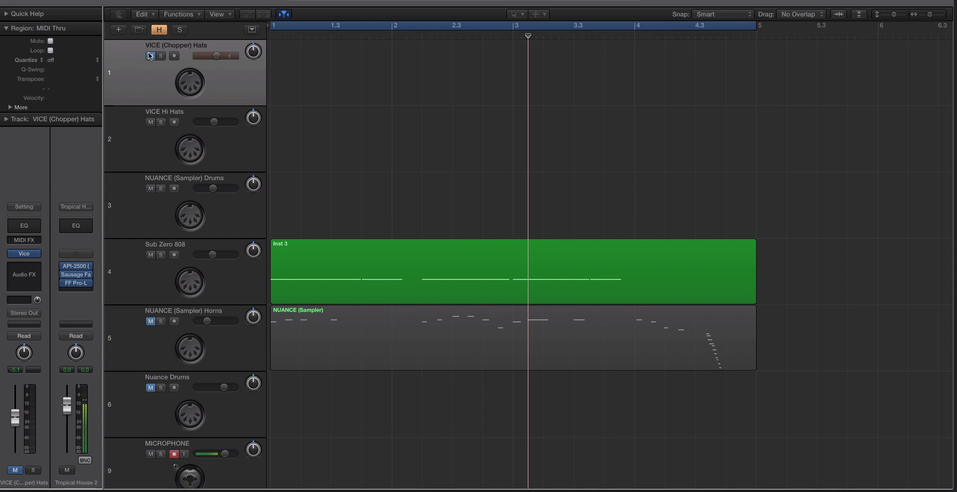
{"action": "left_click", "coordinate": [28, 254]}
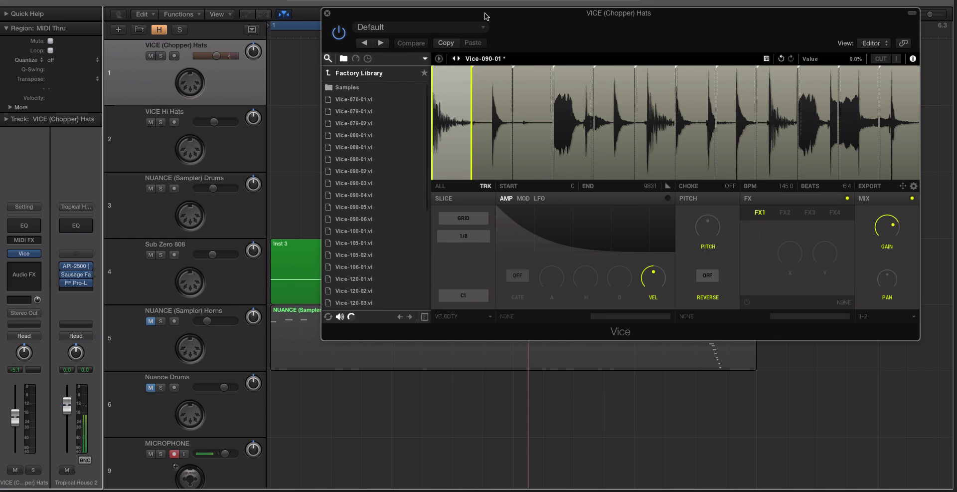
{"action": "left_click", "coordinate": [370, 50]}
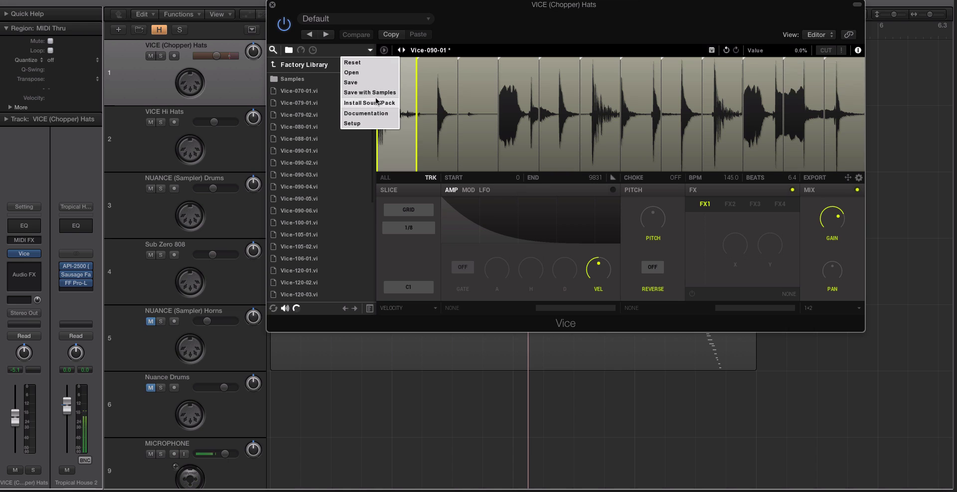
{"action": "left_click", "coordinate": [374, 123]}
{"action": "left_click", "coordinate": [607, 139]}
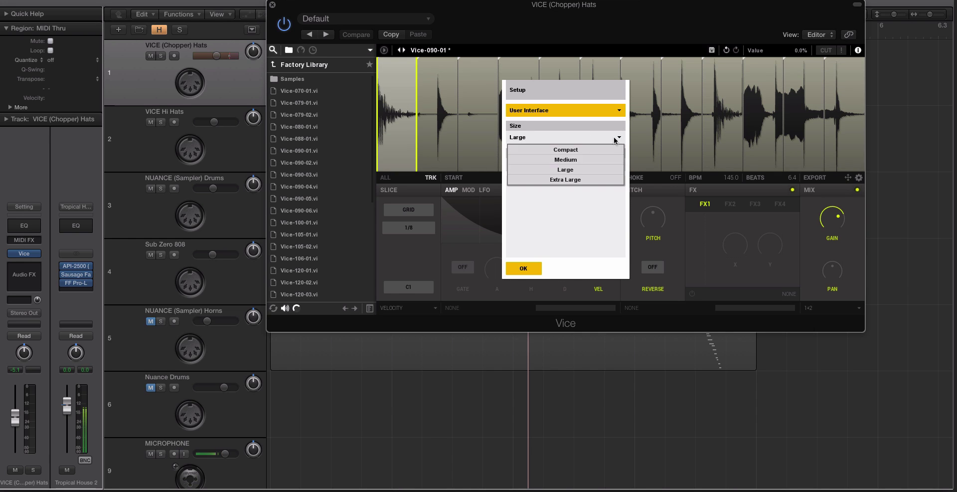
{"action": "left_click", "coordinate": [566, 180]}
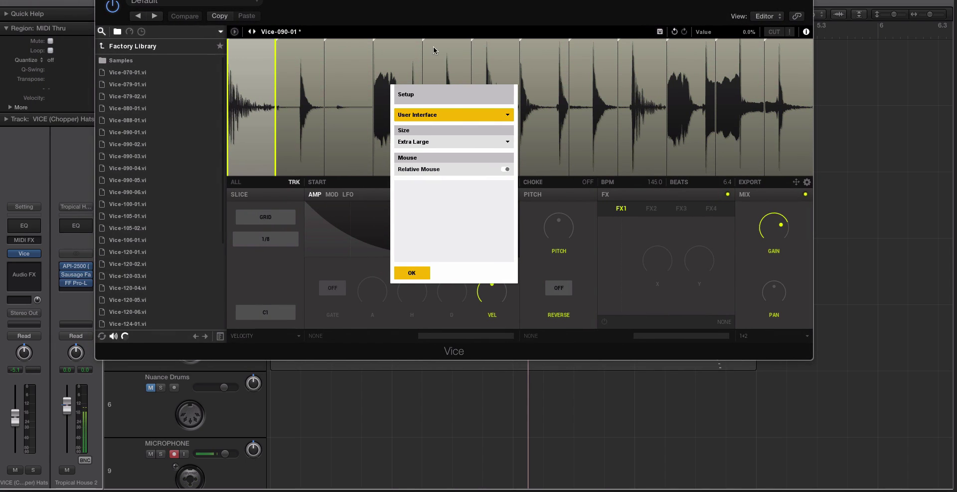
Step: Set Vice's interface size back to Large and close the plug-in
{"action": "left_click", "coordinate": [506, 142]}
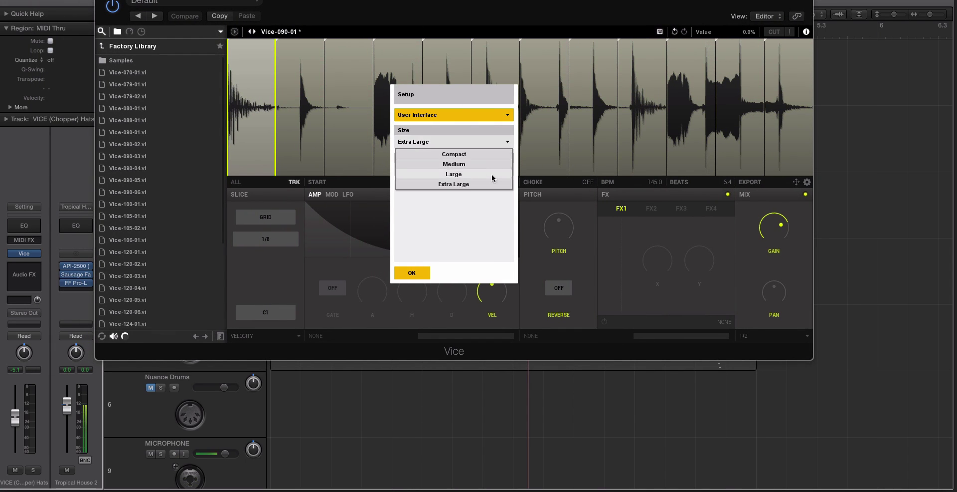
{"action": "left_click", "coordinate": [493, 175]}
{"action": "left_click", "coordinate": [352, 250]}
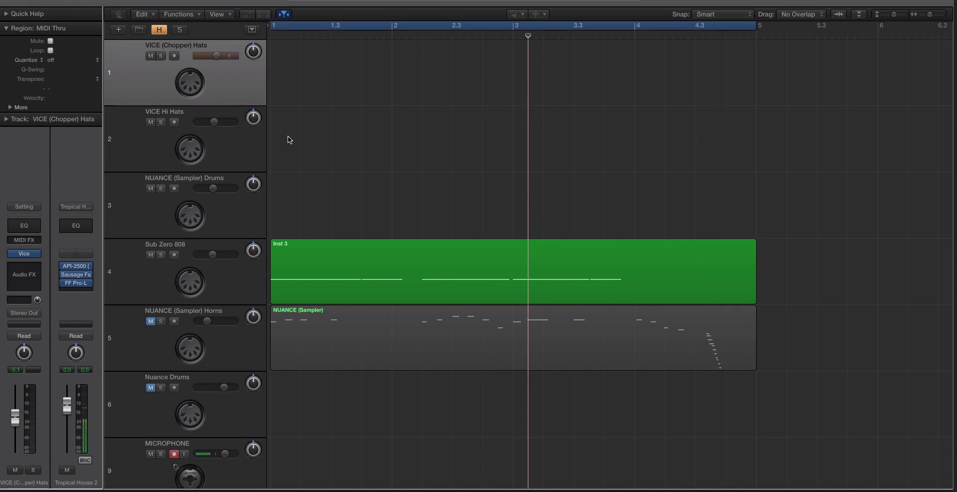
Step: Unmute the NUANCE (Sampler) Horns track and open its Nuance instrument
{"action": "scroll", "coordinate": [292, 133], "scroll_direction": "right", "scroll_amount": 1}
{"action": "left_click", "coordinate": [226, 281]}
{"action": "scroll", "coordinate": [237, 276], "scroll_direction": "left", "scroll_amount": 1}
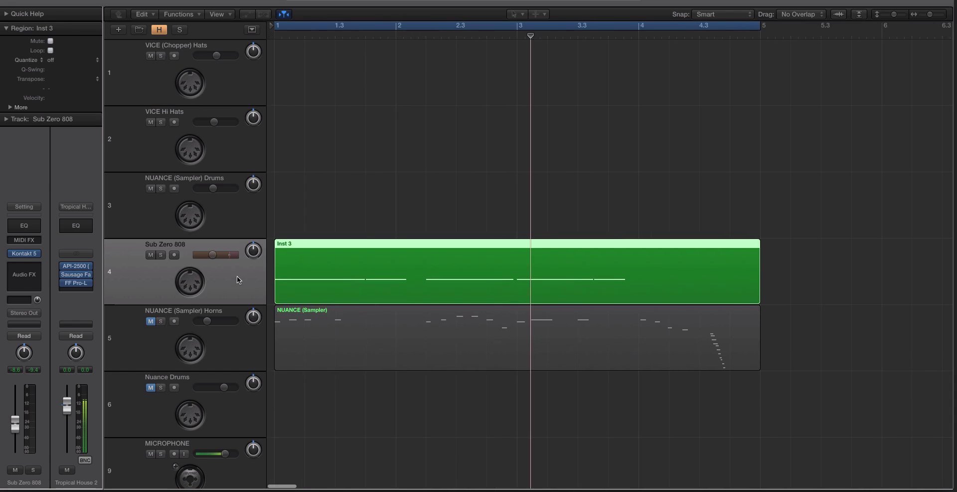
{"action": "left_click", "coordinate": [242, 336]}
{"action": "left_click", "coordinate": [19, 256]}
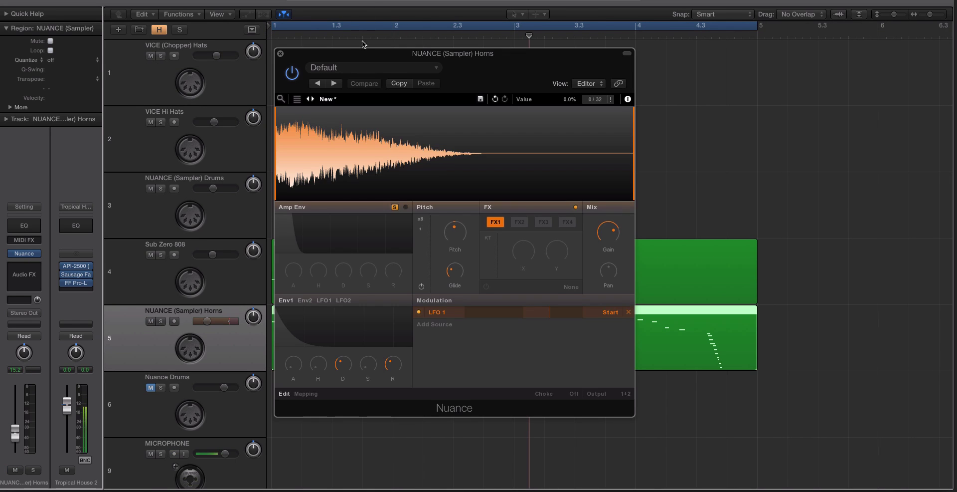
{"action": "left_click_drag", "start_coordinate": [364, 50], "coordinate": [363, 41]}
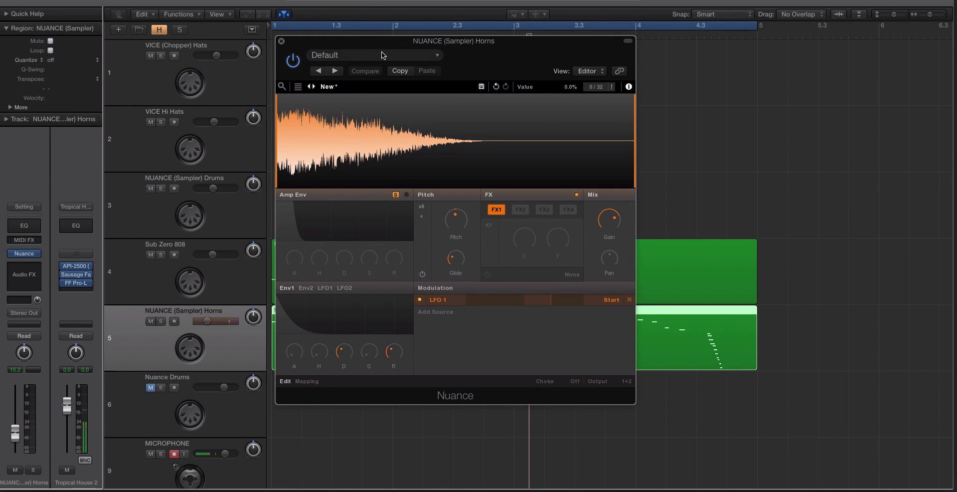
Step: Audition the Brass A.wav sample on the desktop and return to the full Logic arrangement with Nuance open
{"action": "key", "text": "i"}
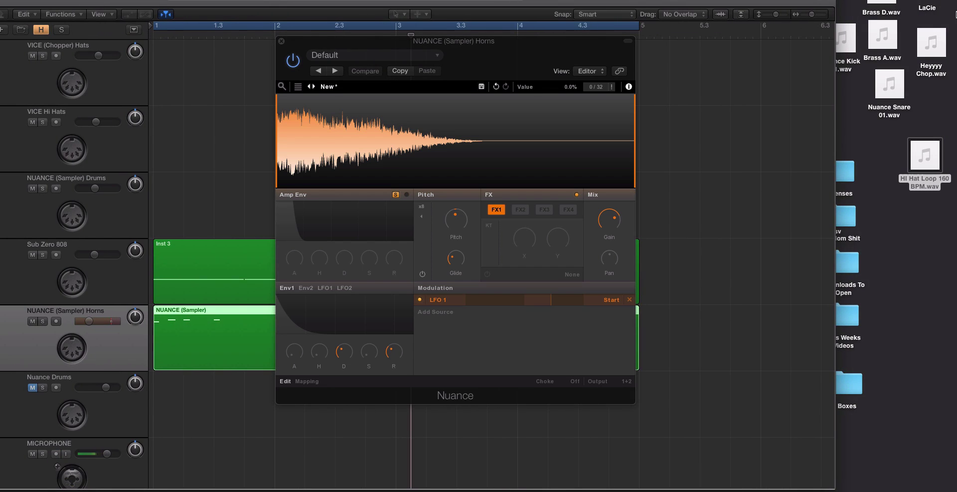
{"action": "left_click", "coordinate": [882, 39]}
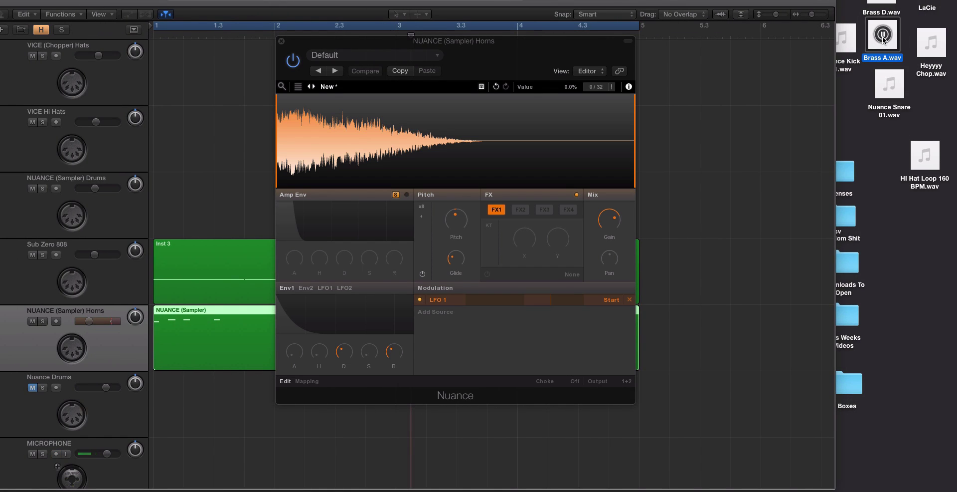
{"action": "left_click_drag", "start_coordinate": [537, 2], "coordinate": [653, 3]}
{"action": "key", "text": "i"}
{"action": "left_click_drag", "start_coordinate": [883, 35], "coordinate": [425, 131]}
{"action": "key", "text": "i"}
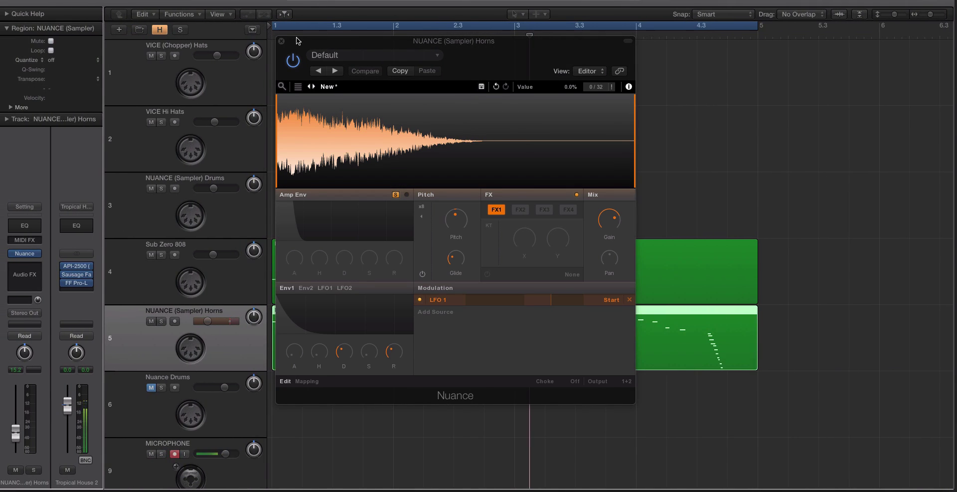
Step: Play back the 808 and horns, raise the Horns track volume to about -12.6 dB, and close Nuance
{"action": "left_click_drag", "start_coordinate": [298, 41], "coordinate": [538, 8]}
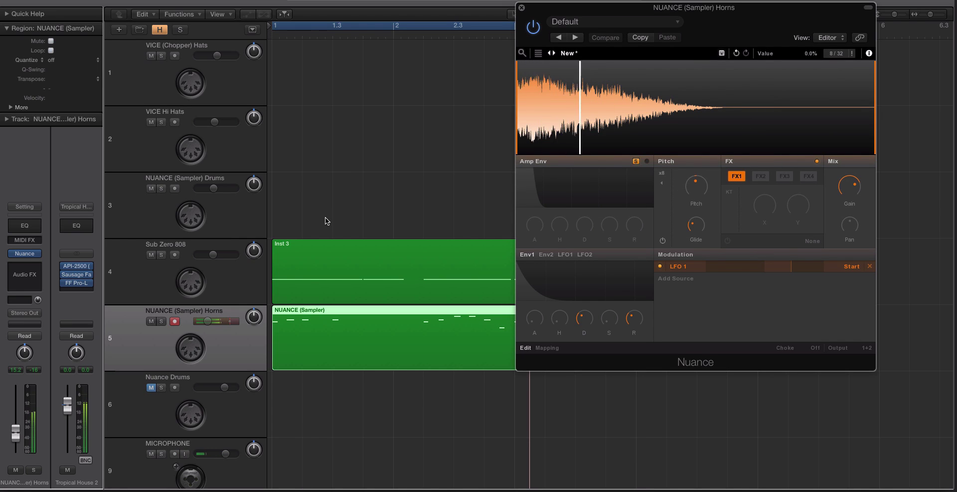
{"action": "key", "text": "space"}
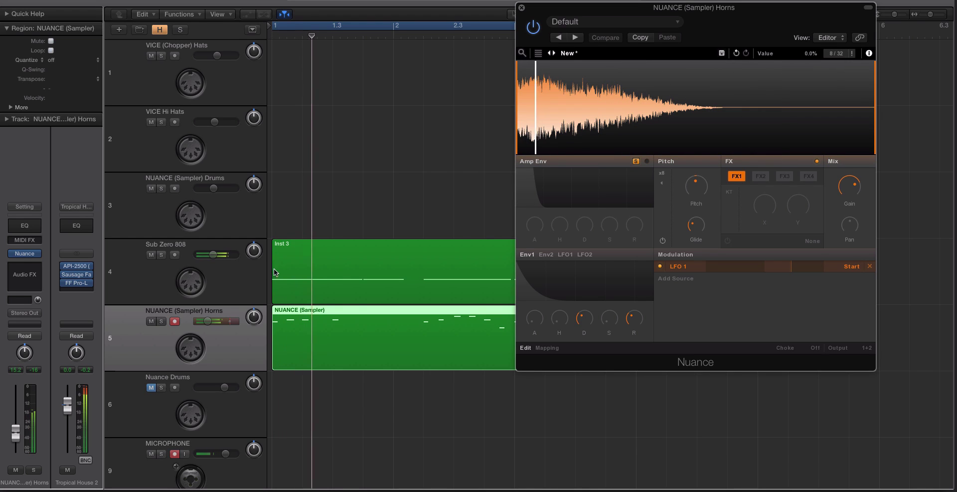
{"action": "left_click_drag", "start_coordinate": [237, 317], "coordinate": [240, 316]}
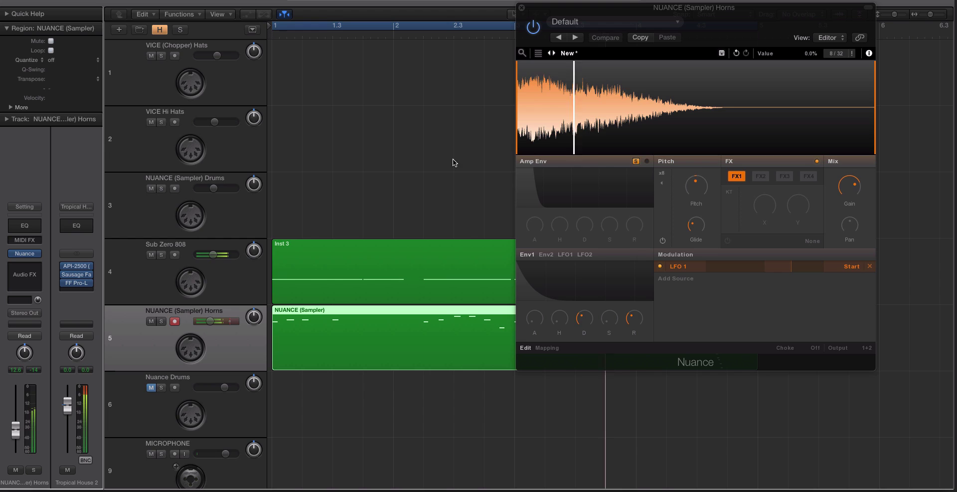
{"action": "left_click_drag", "start_coordinate": [552, 12], "coordinate": [552, 45]}
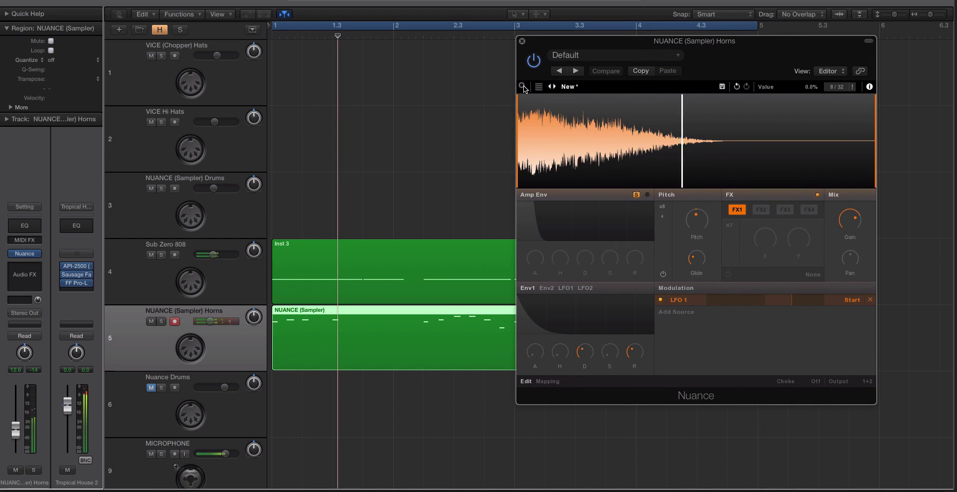
{"action": "left_click", "coordinate": [521, 42]}
Step: Unmute the Nuance Drums track and open its Nuance instrument
{"action": "left_click", "coordinate": [151, 392]}
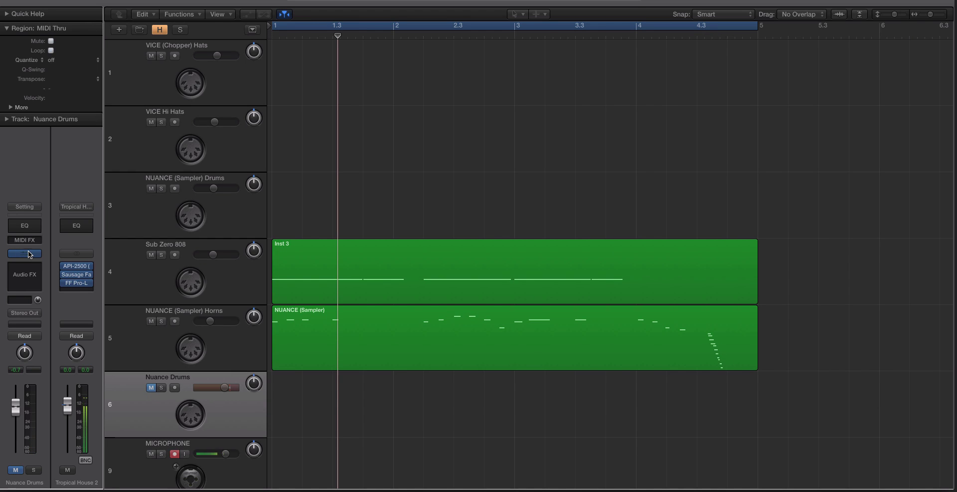
{"action": "left_click", "coordinate": [147, 335]}
{"action": "left_click", "coordinate": [151, 387]}
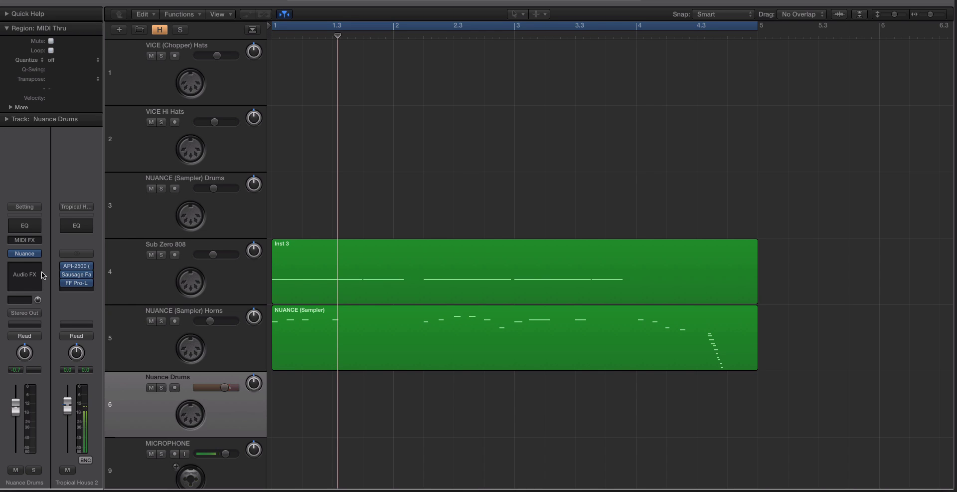
{"action": "left_click", "coordinate": [25, 254]}
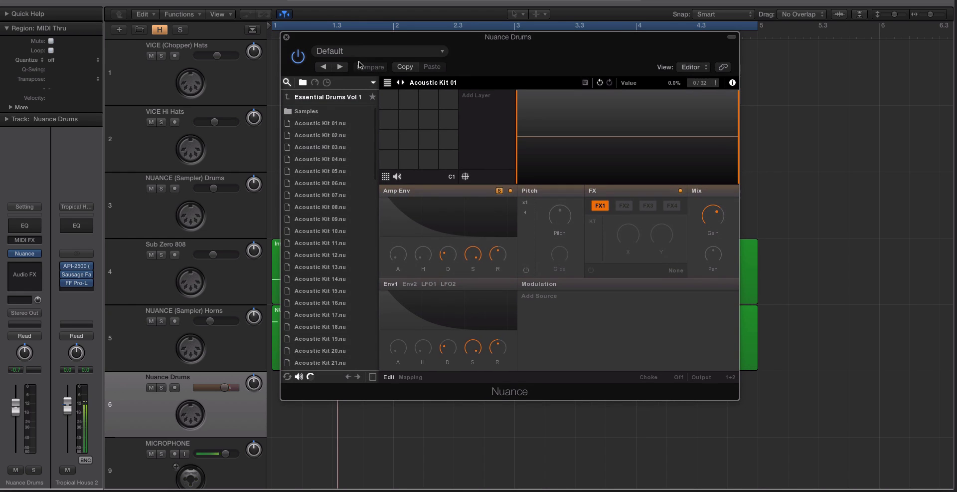
Step: Switch Nuance's browser to the Nuance Factory library and audition the pop synth preset
{"action": "left_click", "coordinate": [307, 98]}
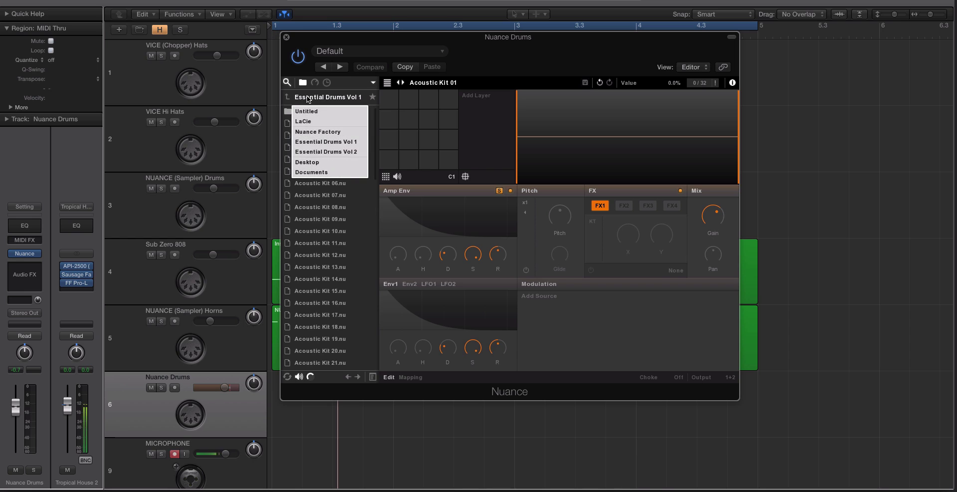
{"action": "left_click", "coordinate": [314, 130]}
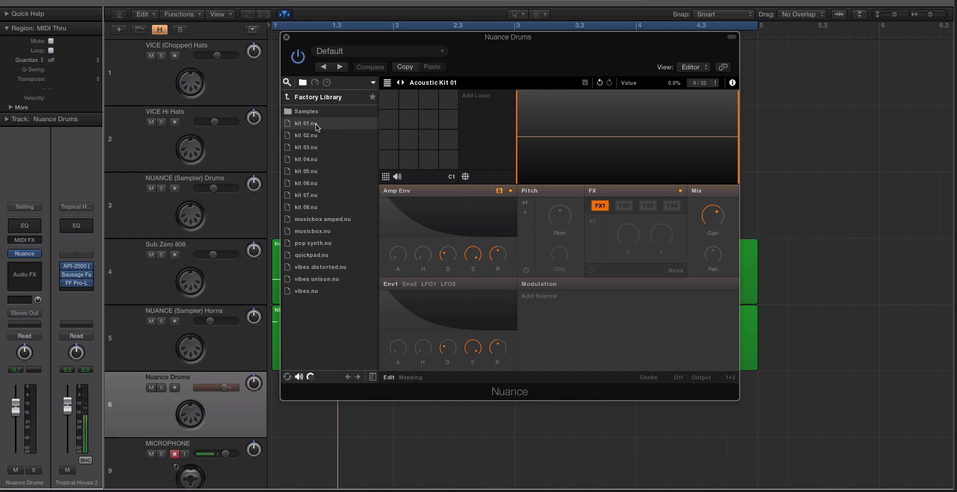
{"action": "left_click", "coordinate": [313, 245]}
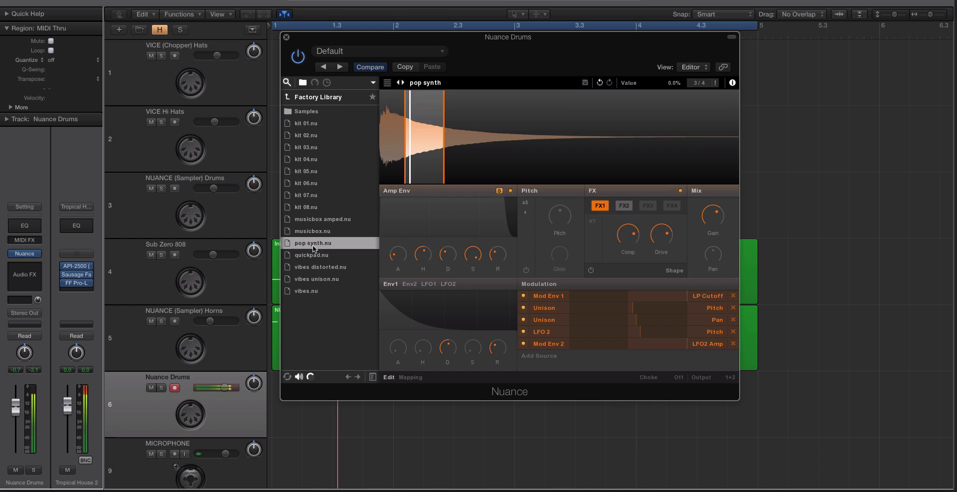
Step: Load kit 01 from the factory library and audition pads 2 and 3
{"action": "left_click", "coordinate": [315, 123]}
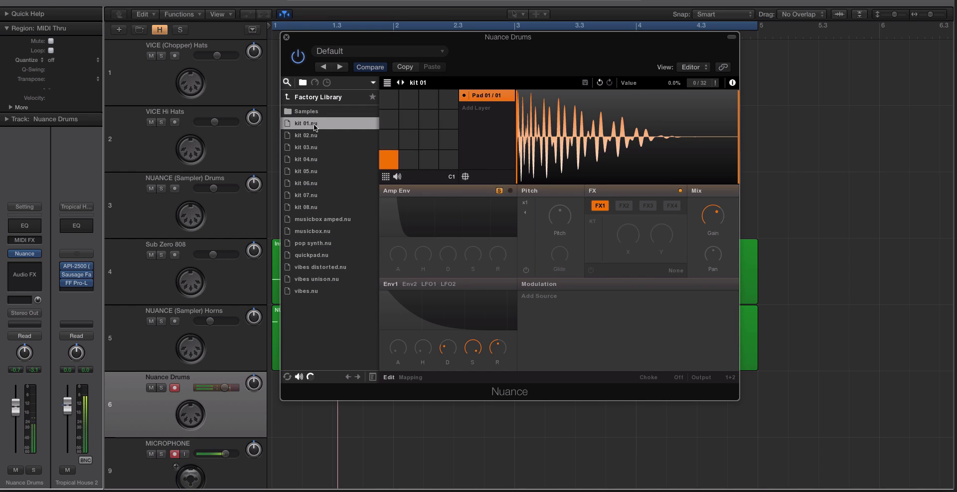
{"action": "left_click", "coordinate": [408, 160]}
{"action": "left_click", "coordinate": [421, 161]}
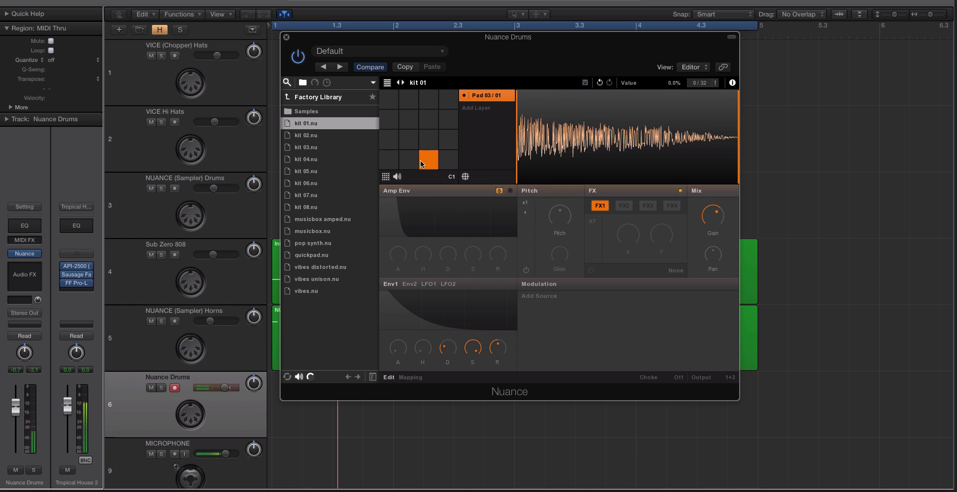
Step: Lower the Nuance Drums track volume slightly and replay pads 1 and 2 of kit 01
{"action": "left_click_drag", "start_coordinate": [226, 388], "coordinate": [220, 388]}
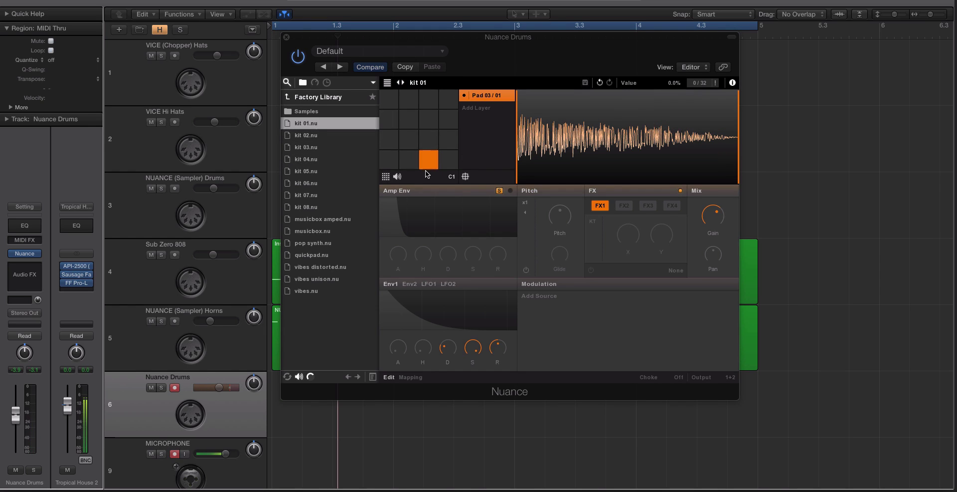
{"action": "left_click", "coordinate": [389, 160]}
{"action": "left_click", "coordinate": [407, 160]}
{"action": "left_click", "coordinate": [389, 160]}
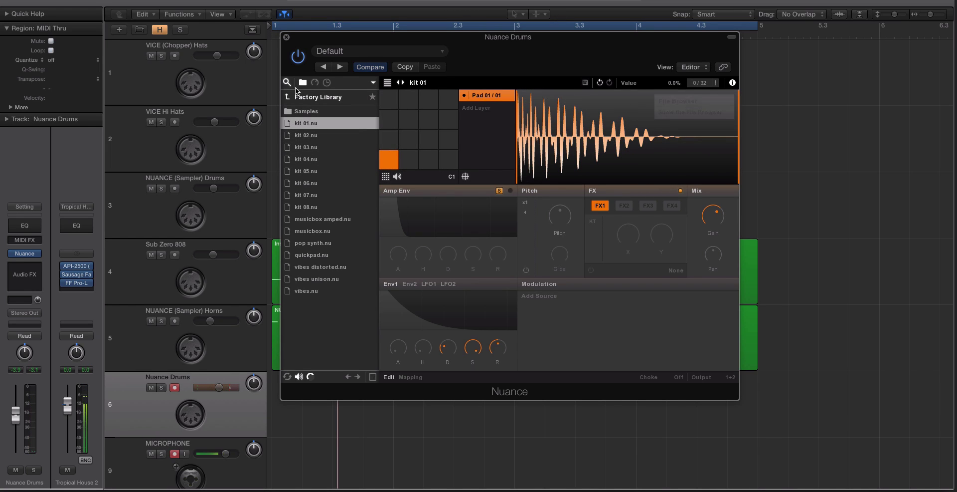
Step: Load Acoustic Kit 16 from the Essential Drums Vol 1 library and audition pads 1, 2, 3 and 6
{"action": "left_click", "coordinate": [317, 98]}
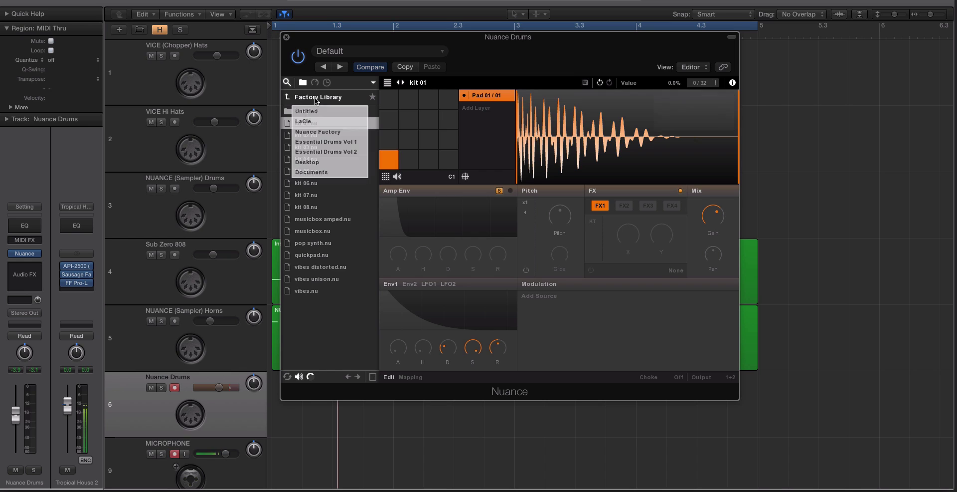
{"action": "left_click", "coordinate": [323, 142]}
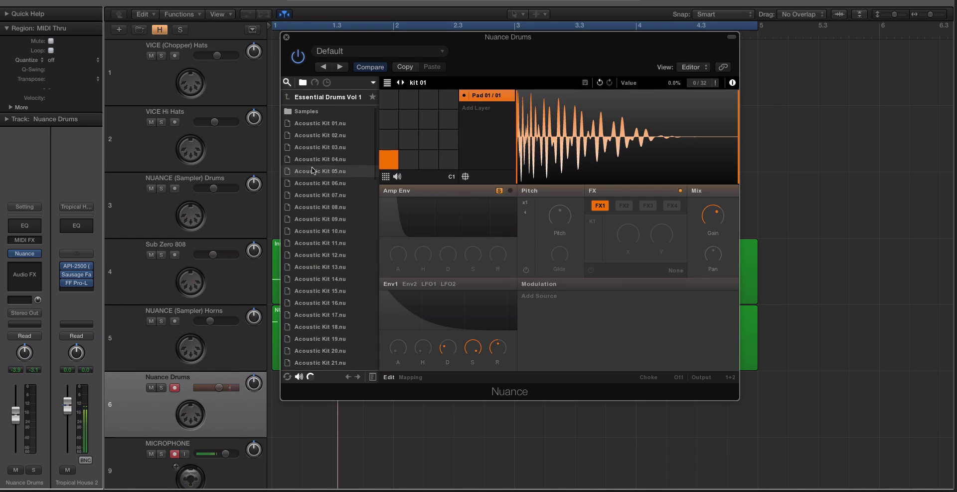
{"action": "scroll", "coordinate": [341, 200], "scroll_direction": "down", "scroll_amount": 3}
{"action": "left_click", "coordinate": [338, 201]}
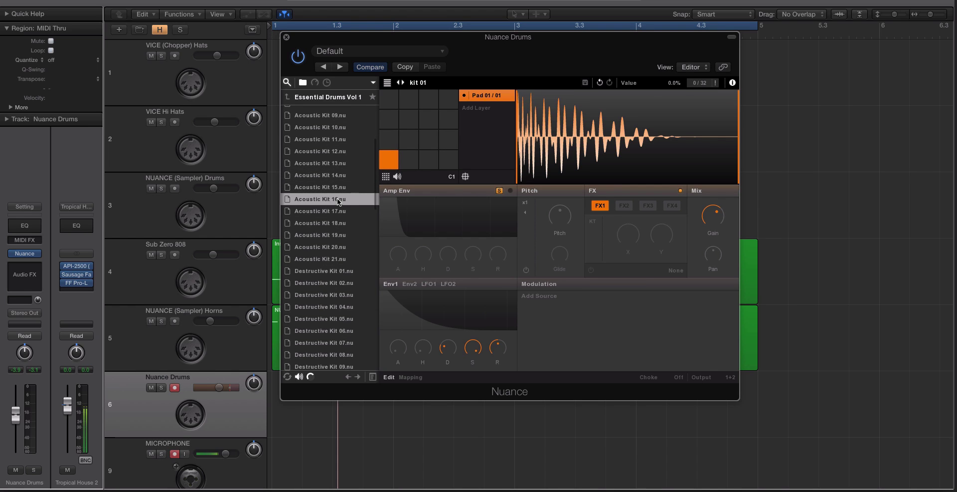
{"action": "left_click", "coordinate": [386, 162]}
{"action": "left_click", "coordinate": [407, 160]}
{"action": "left_click", "coordinate": [427, 157]}
{"action": "left_click", "coordinate": [406, 144]}
Step: Load Acoustic Kit 18 and audition pads 5 and 6
{"action": "key", "text": "Down"}
{"action": "key", "text": "Down"}
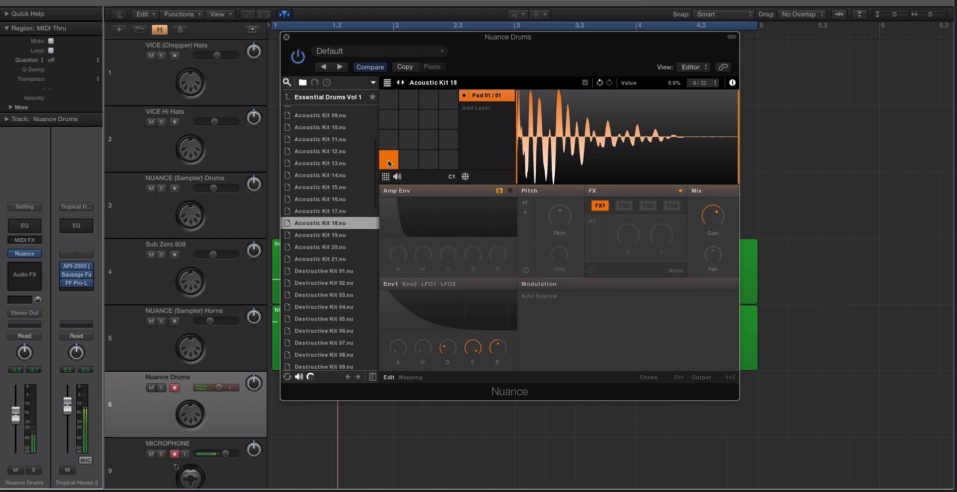
{"action": "left_click", "coordinate": [388, 140]}
{"action": "left_click", "coordinate": [408, 140]}
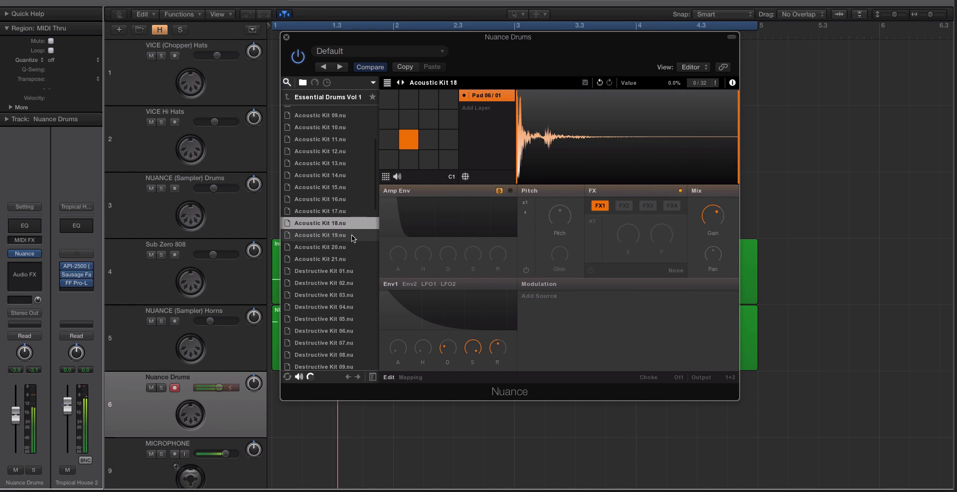
Step: Audition pads 1, 2, 5 and 6 of Acoustic Kit 19 and set the Nuance Drums volume to -4.9 dB
{"action": "left_click", "coordinate": [351, 237]}
{"action": "left_click", "coordinate": [382, 159]}
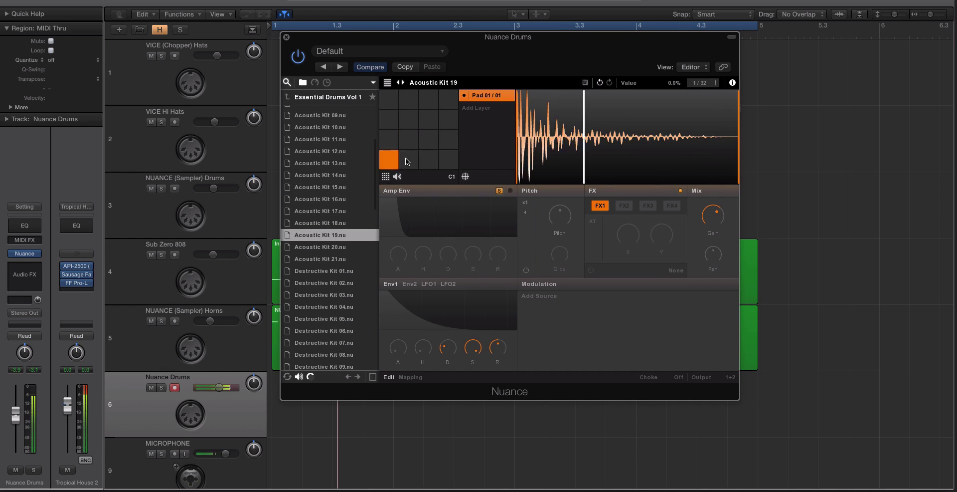
{"action": "left_click", "coordinate": [406, 157]}
{"action": "left_click", "coordinate": [389, 140]}
{"action": "left_click", "coordinate": [408, 140]}
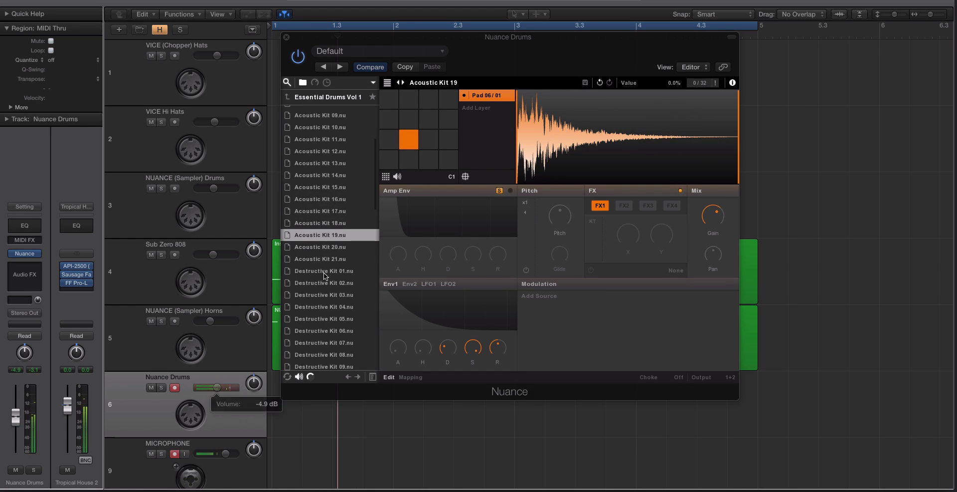
Step: Load Destructive Kit 07 and audition pads 1 and 5
{"action": "scroll", "coordinate": [325, 270], "scroll_direction": "down", "scroll_amount": 5}
{"action": "left_click", "coordinate": [313, 195]}
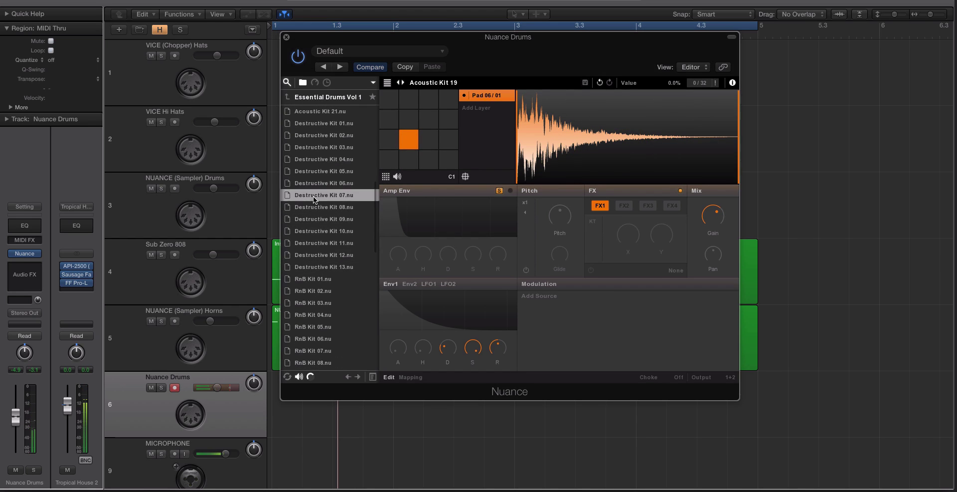
{"action": "left_click", "coordinate": [384, 158]}
{"action": "left_click", "coordinate": [388, 138]}
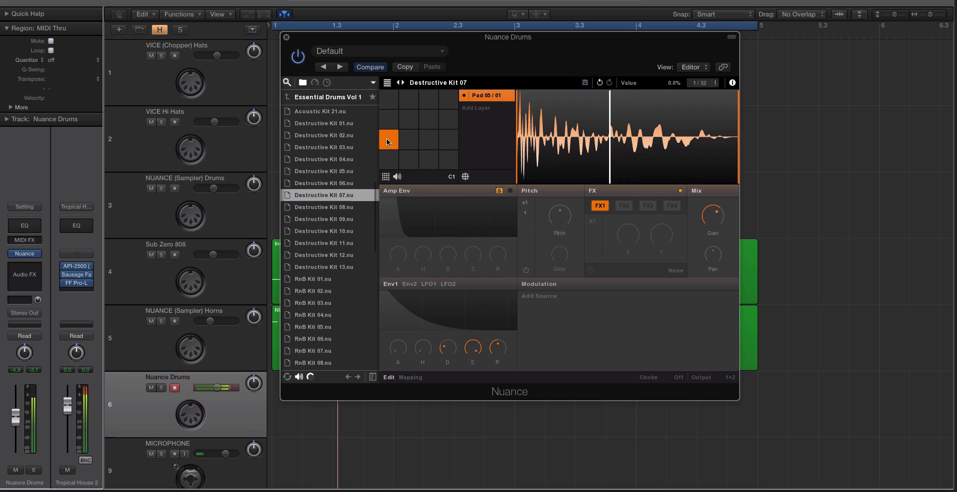
Step: Audition pads 6 and 7 of Destructive Kit 07, and load Destructive Kit 10 and audition its pads 1, 5 and 6
{"action": "left_click", "coordinate": [408, 135]}
{"action": "left_click", "coordinate": [425, 135]}
{"action": "left_click", "coordinate": [321, 231]}
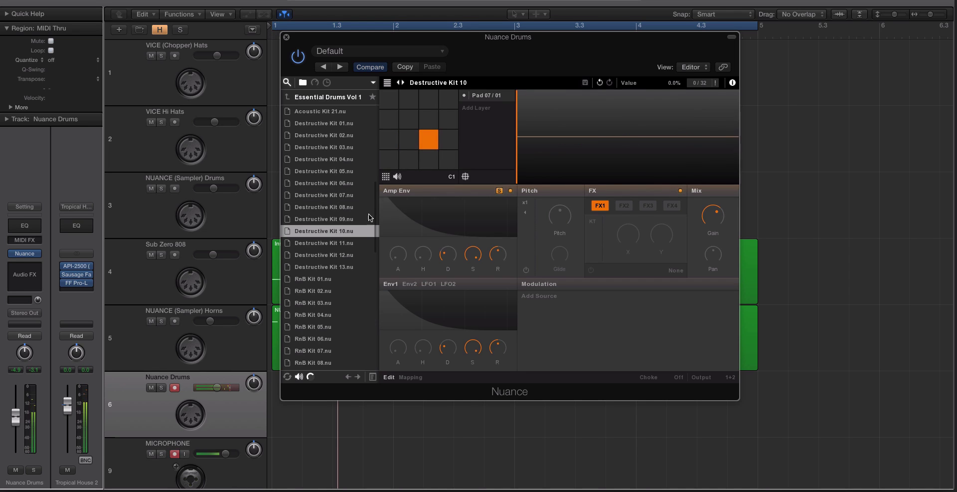
{"action": "left_click", "coordinate": [389, 161]}
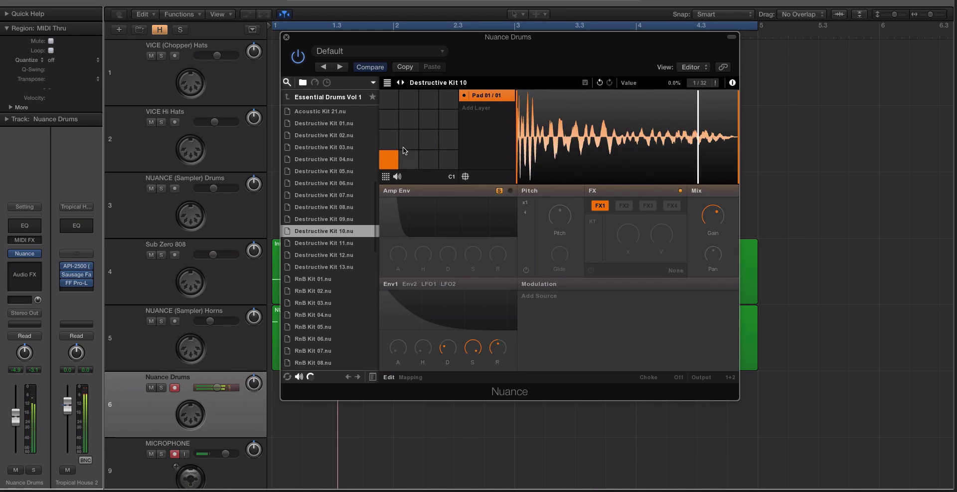
{"action": "left_click", "coordinate": [404, 145]}
{"action": "left_click", "coordinate": [391, 142]}
{"action": "left_click", "coordinate": [400, 142]}
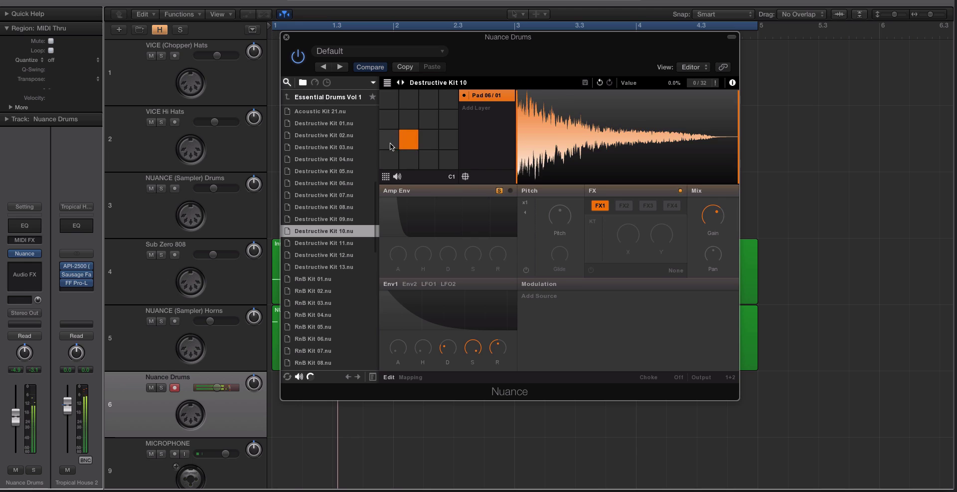
{"action": "left_click", "coordinate": [390, 143]}
{"action": "left_click", "coordinate": [403, 134]}
Step: Load Destructive Kit 11 and Spacious Kit 07, audition pad 1 of the Spacious kit, and lower the Nuance Drums track volume
{"action": "left_click", "coordinate": [326, 243]}
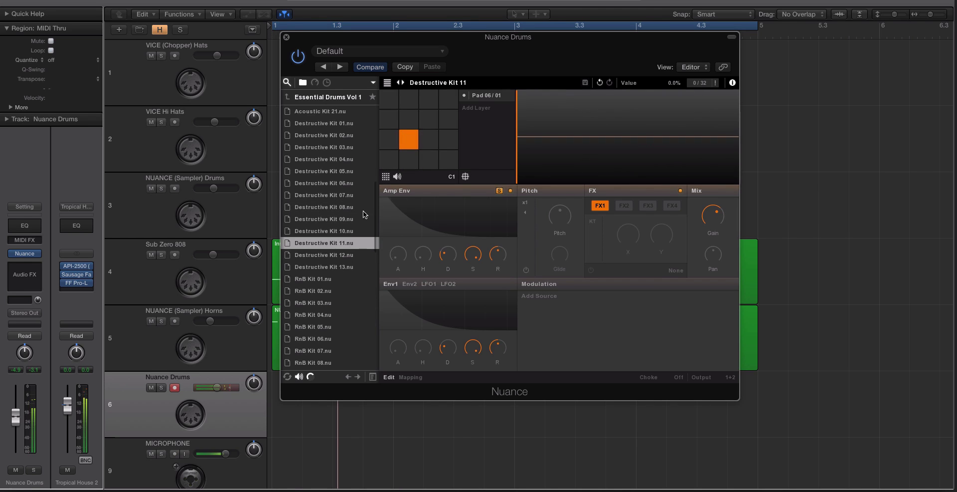
{"action": "scroll", "coordinate": [332, 259], "scroll_direction": "down", "scroll_amount": 10}
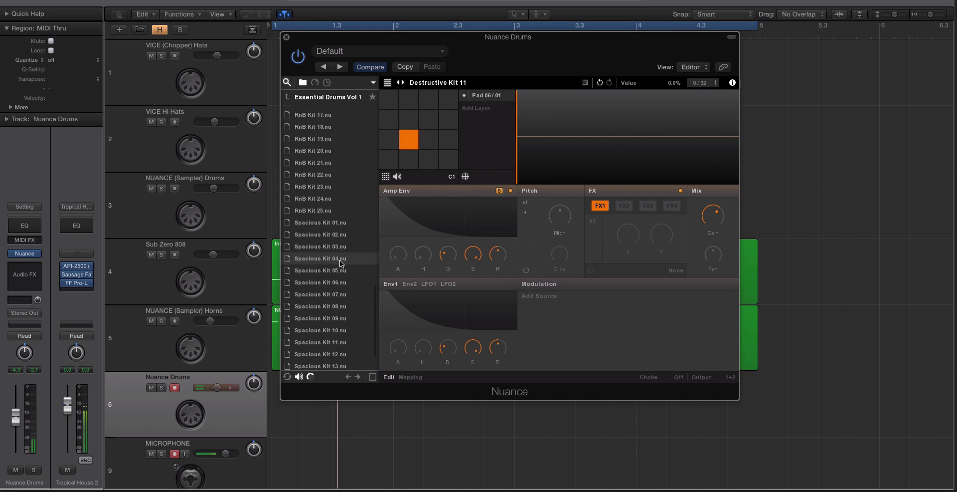
{"action": "left_click", "coordinate": [332, 259]}
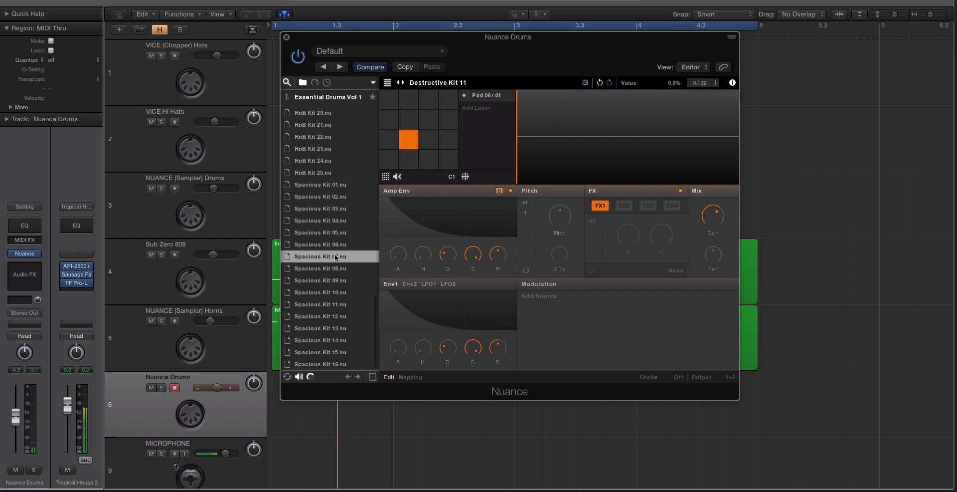
{"action": "left_click", "coordinate": [396, 161]}
{"action": "left_click", "coordinate": [399, 144]}
{"action": "left_click", "coordinate": [404, 145]}
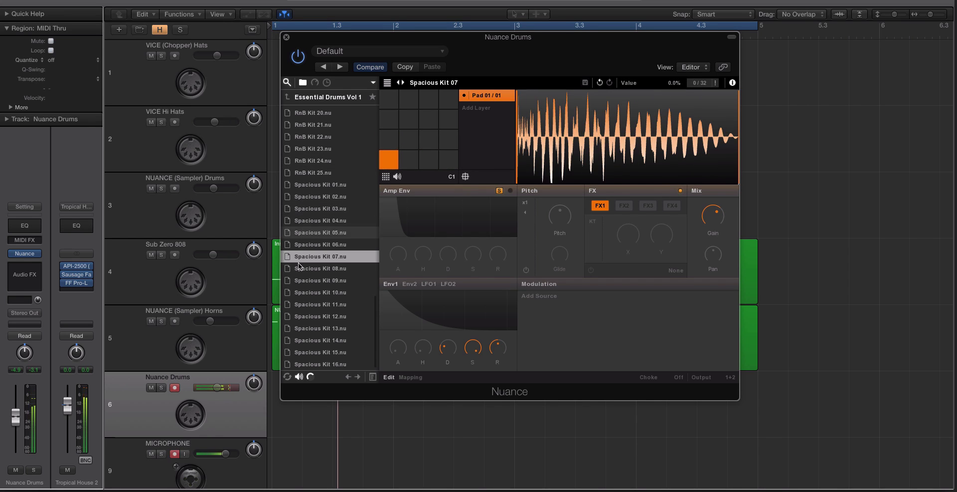
{"action": "left_click_drag", "start_coordinate": [221, 392], "coordinate": [207, 392]}
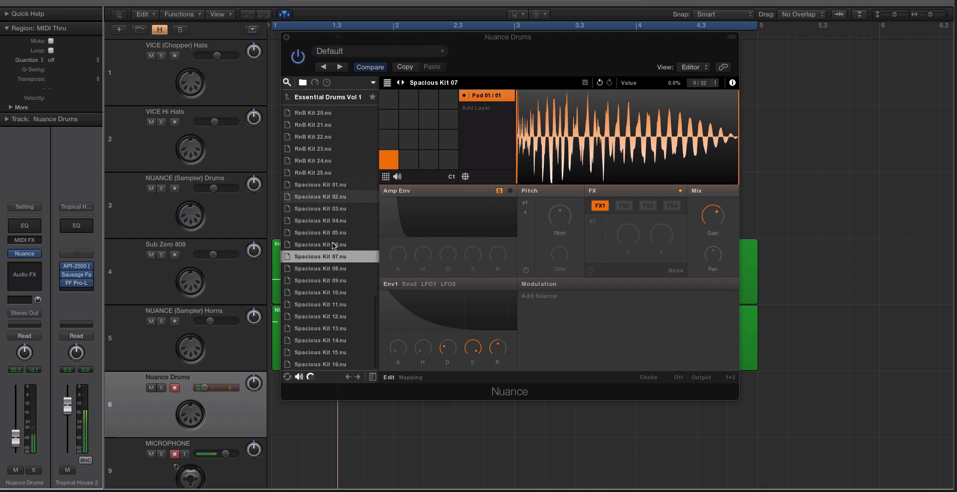
Step: Load RnB Kit 24 and audition pads 2 through 8, 10, 12 and 15
{"action": "left_click", "coordinate": [323, 160]}
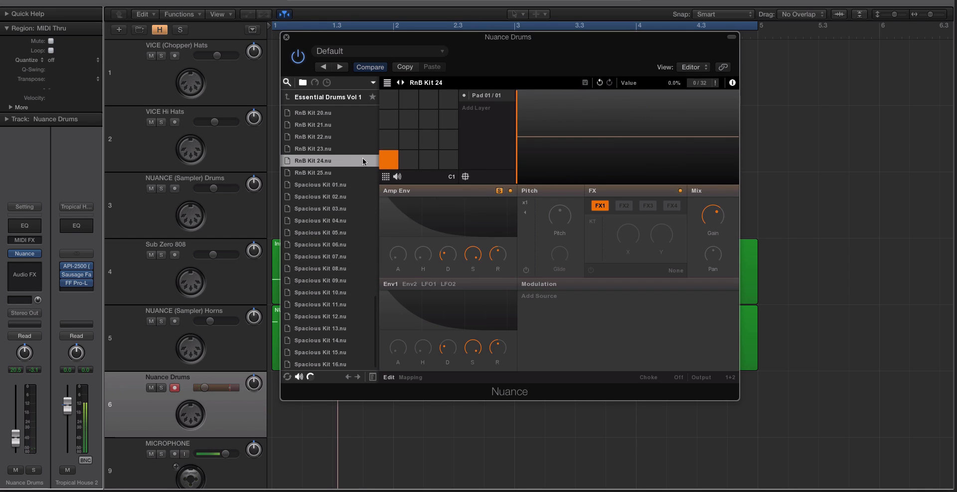
{"action": "left_click", "coordinate": [411, 159]}
{"action": "left_click", "coordinate": [430, 160]}
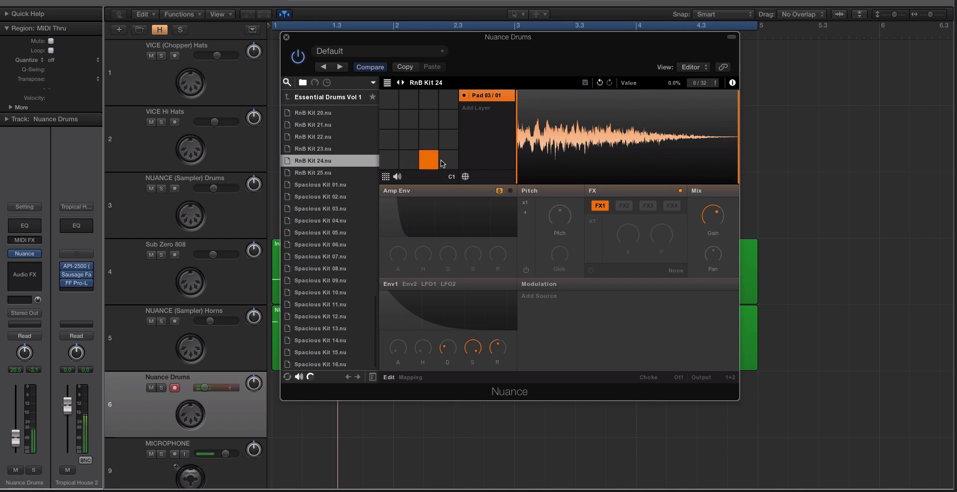
{"action": "left_click", "coordinate": [448, 159]}
{"action": "left_click", "coordinate": [389, 147]}
{"action": "left_click", "coordinate": [409, 141]}
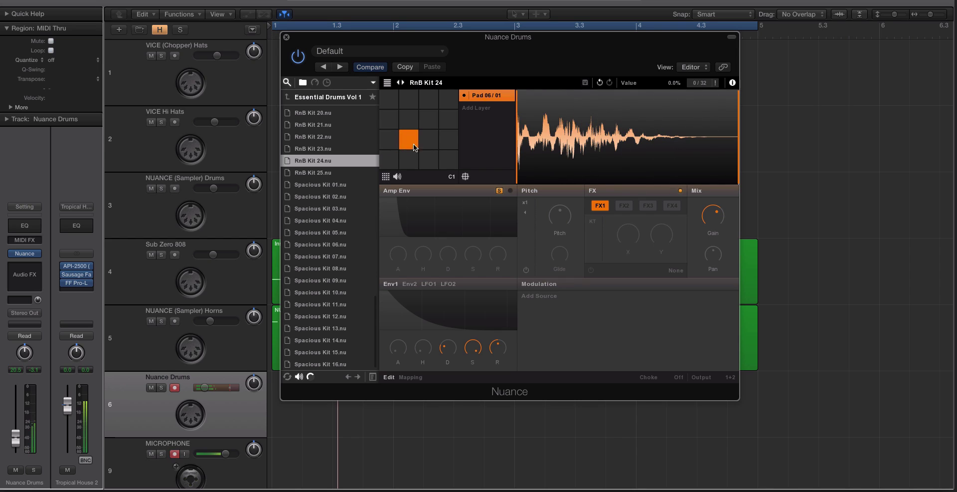
{"action": "left_click", "coordinate": [427, 144]}
{"action": "left_click", "coordinate": [447, 142]}
{"action": "left_click", "coordinate": [406, 123]}
{"action": "left_click", "coordinate": [448, 120]}
{"action": "left_click", "coordinate": [429, 100]}
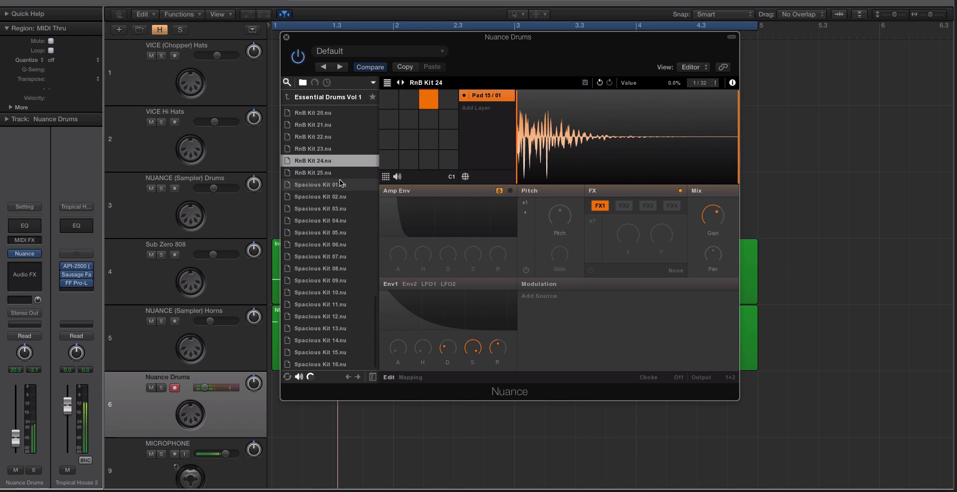
Step: Switch the browser to the Essential Drums Vol 2 library, load Electro Kit 04 and audition its pads
{"action": "scroll", "coordinate": [340, 208], "scroll_direction": "up", "scroll_amount": 15}
{"action": "left_click", "coordinate": [345, 97]}
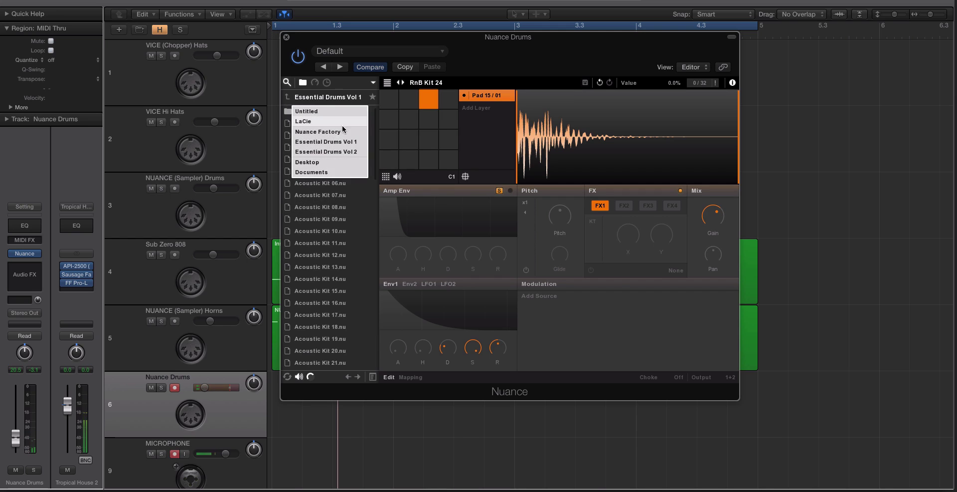
{"action": "left_click", "coordinate": [344, 152]}
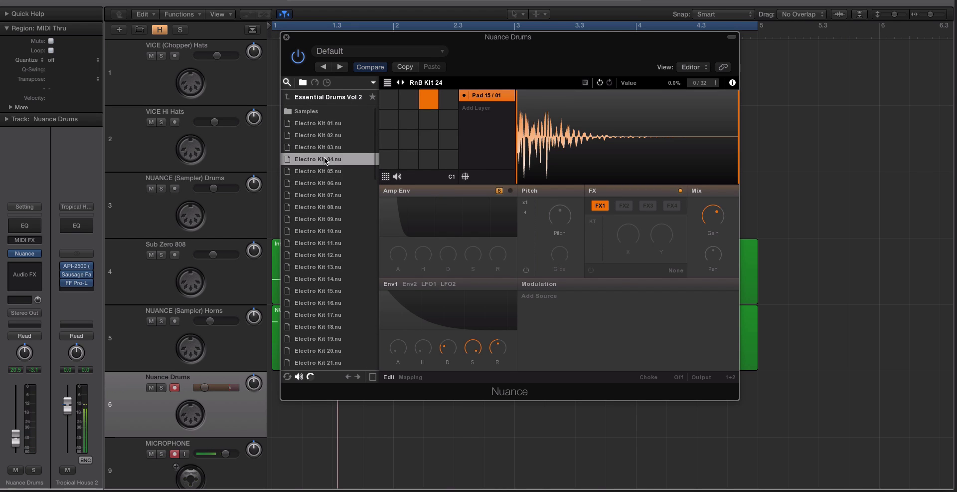
{"action": "left_click", "coordinate": [395, 159]}
{"action": "left_click", "coordinate": [349, 160]}
Step: Load Electro Kit 06 and audition pads 2, 4, 6, 10, 11, 12, 14 and 15
{"action": "left_click", "coordinate": [342, 183]}
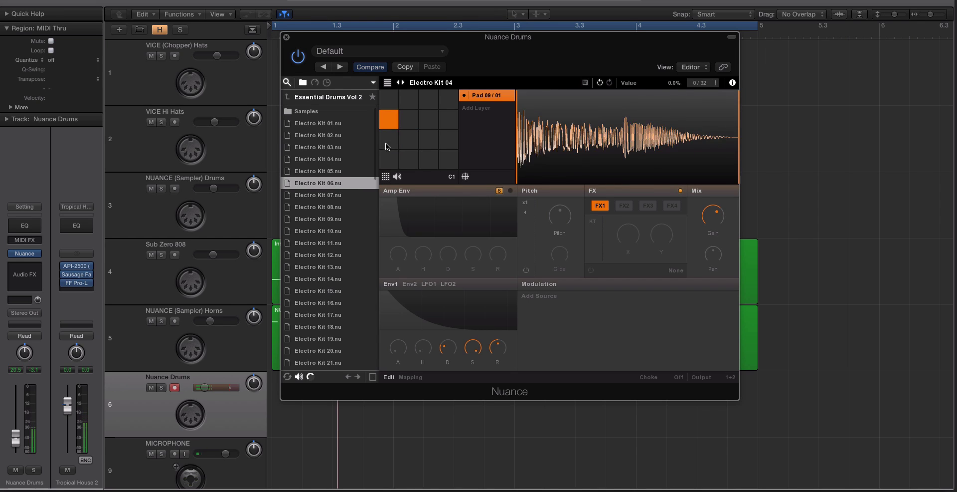
{"action": "left_click", "coordinate": [402, 161]}
{"action": "left_click", "coordinate": [406, 143]}
{"action": "left_click", "coordinate": [409, 119]}
{"action": "left_click", "coordinate": [410, 103]}
{"action": "left_click", "coordinate": [429, 99]}
{"action": "left_click", "coordinate": [429, 119]}
{"action": "left_click", "coordinate": [448, 119]}
{"action": "left_click", "coordinate": [455, 160]}
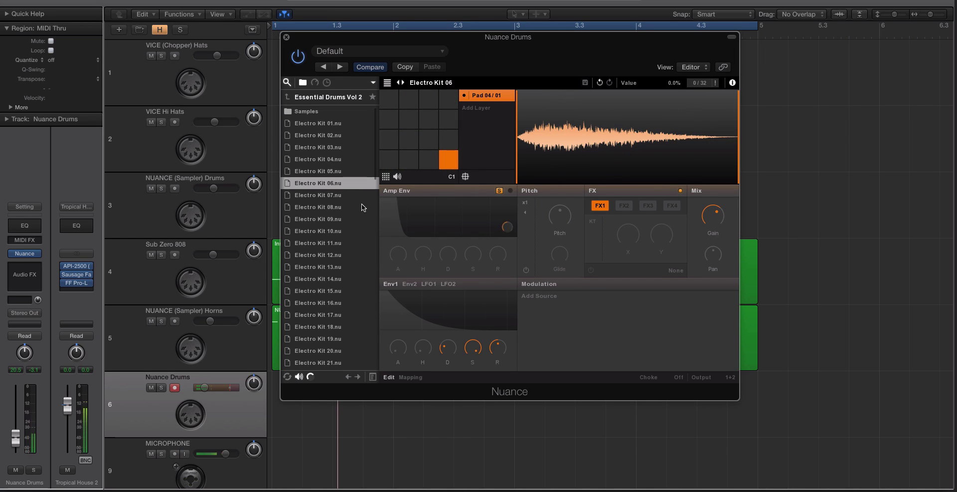
Step: Browse the Essential Drums Vol 2 kit list and open the One Shots folder inside its Samples folder
{"action": "scroll", "coordinate": [331, 211], "scroll_direction": "down", "scroll_amount": 10}
{"action": "scroll", "coordinate": [331, 211], "scroll_direction": "up", "scroll_amount": 10}
{"action": "left_click", "coordinate": [306, 98]}
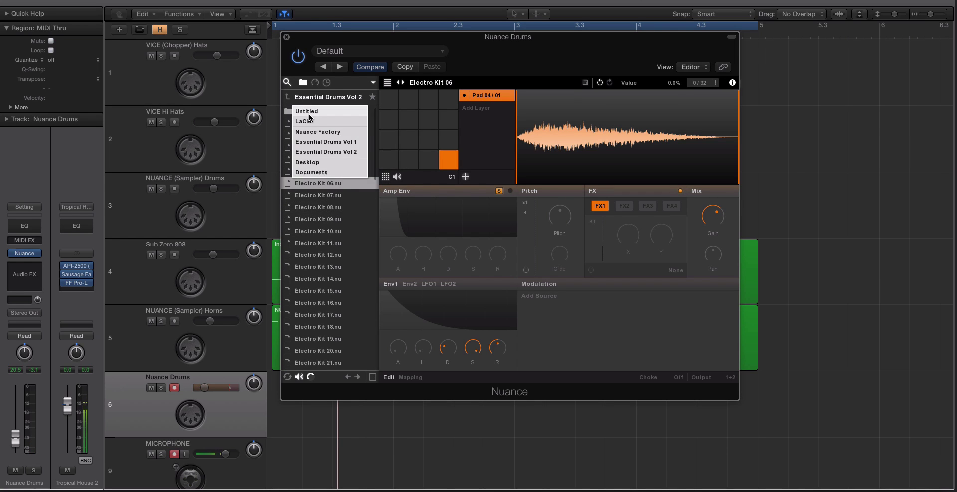
{"action": "left_click", "coordinate": [299, 98]}
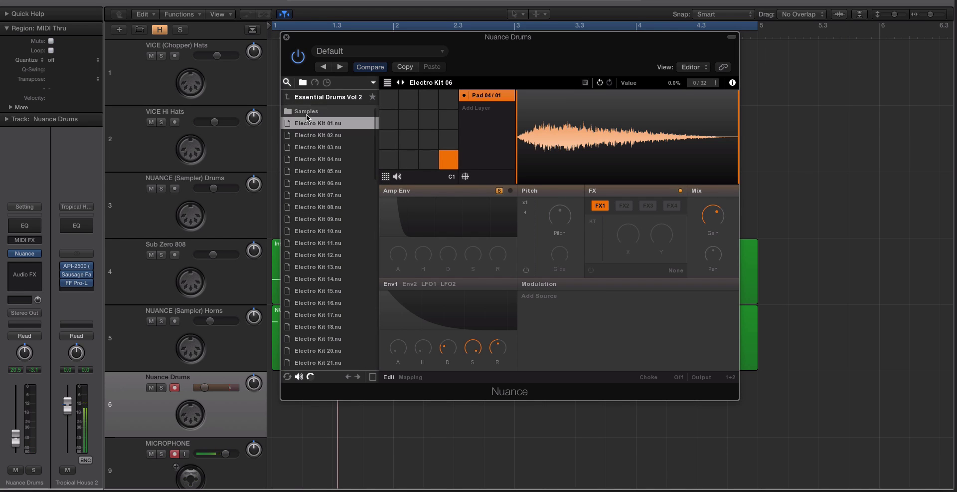
{"action": "double_click", "coordinate": [307, 114]}
{"action": "double_click", "coordinate": [309, 123]}
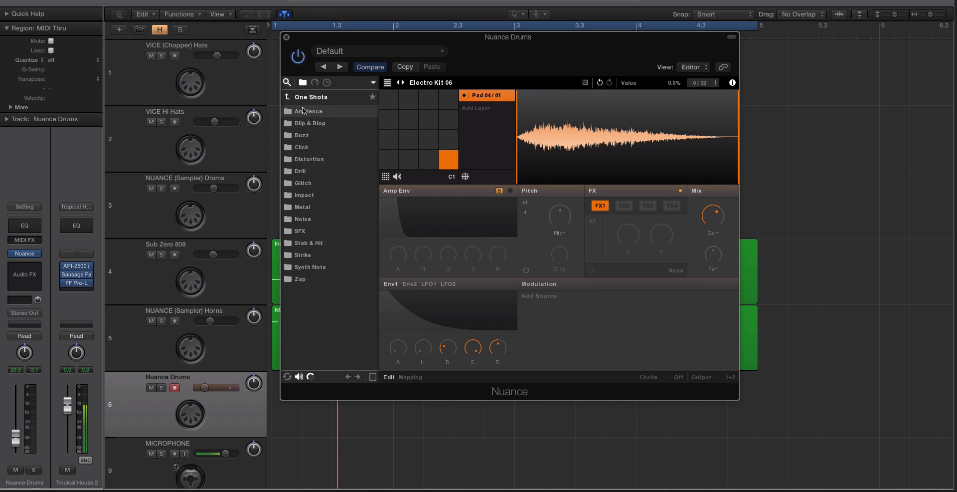
Step: Open the Snare folder within the Drums samples, preview EDV2 Snare 005.wav and return to the Drums folder
{"action": "left_click", "coordinate": [305, 99]}
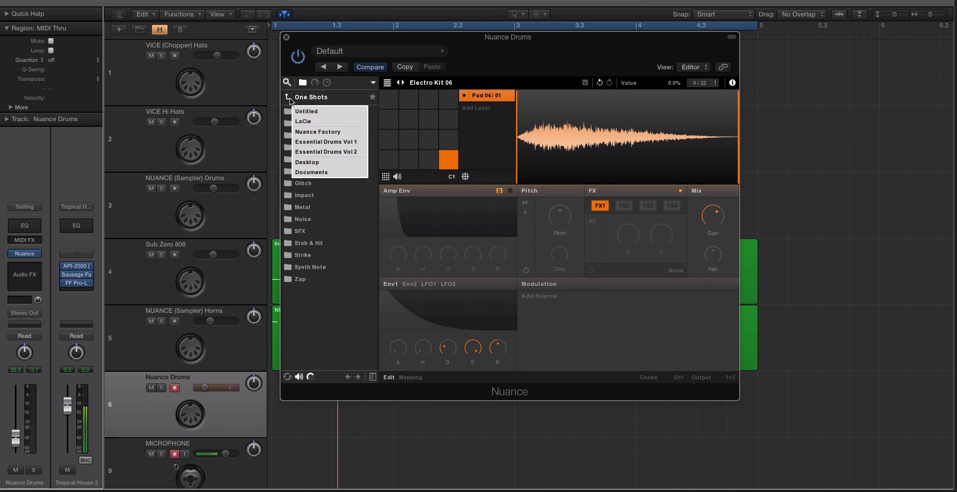
{"action": "left_click", "coordinate": [304, 113]}
{"action": "double_click", "coordinate": [305, 114]}
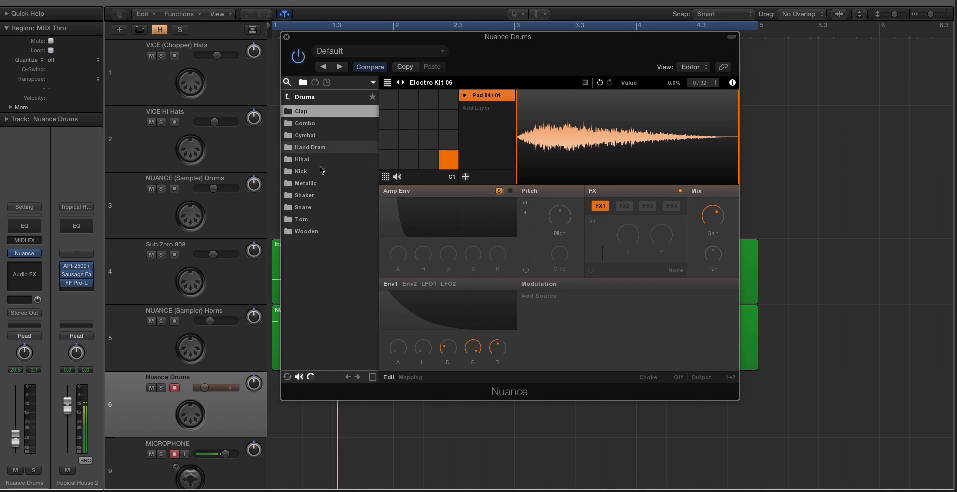
{"action": "double_click", "coordinate": [319, 205]}
{"action": "scroll", "coordinate": [334, 199], "scroll_direction": "down", "scroll_amount": 15}
{"action": "left_click", "coordinate": [328, 209]}
{"action": "scroll", "coordinate": [325, 185], "scroll_direction": "up", "scroll_amount": 15}
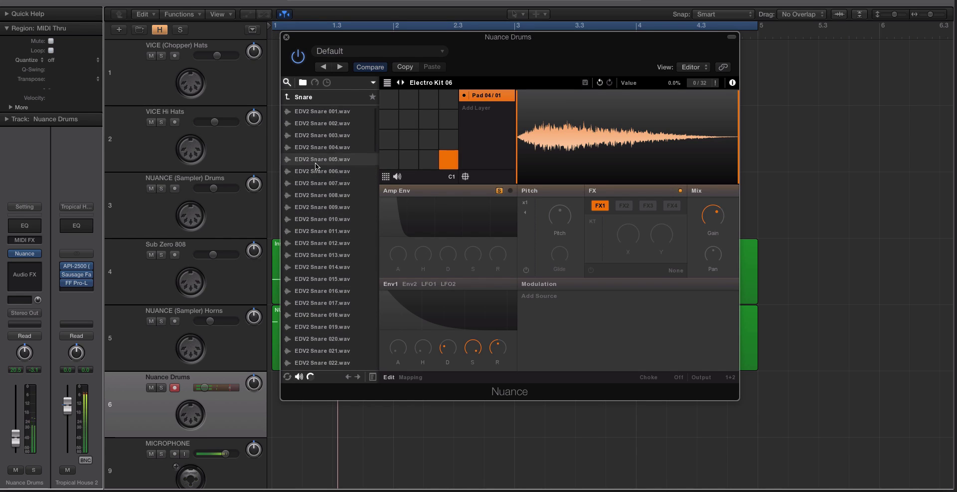
{"action": "left_click", "coordinate": [320, 158]}
{"action": "left_click", "coordinate": [287, 97]}
Step: Load Nuance Kick 01.wav from the desktop onto pad 1 and set the Nuance Drums track volume to 0.0 dB
{"action": "left_click_drag", "start_coordinate": [463, 3], "coordinate": [347, 3]}
{"action": "left_click_drag", "start_coordinate": [694, 1], "coordinate": [696, 0]}
{"action": "left_click_drag", "start_coordinate": [849, 40], "coordinate": [395, 157]}
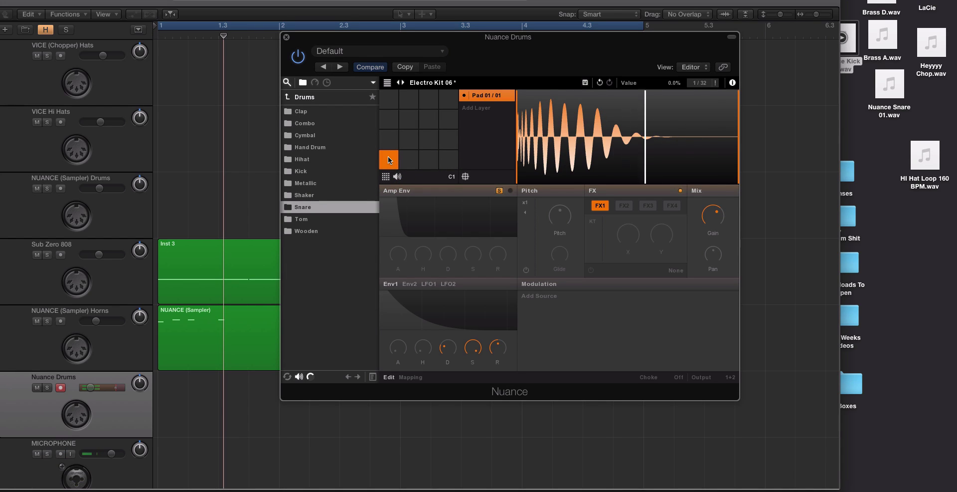
{"action": "left_click_drag", "start_coordinate": [89, 387], "coordinate": [103, 387]}
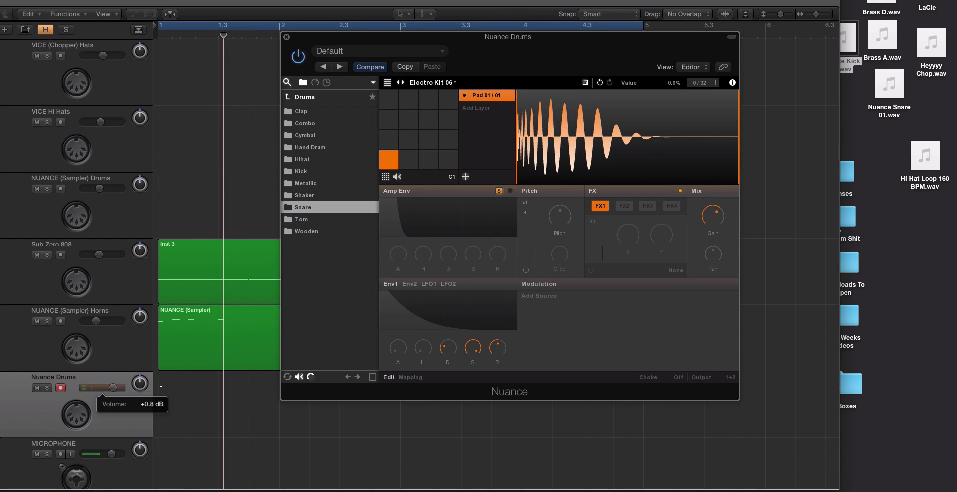
{"action": "key", "text": "i"}
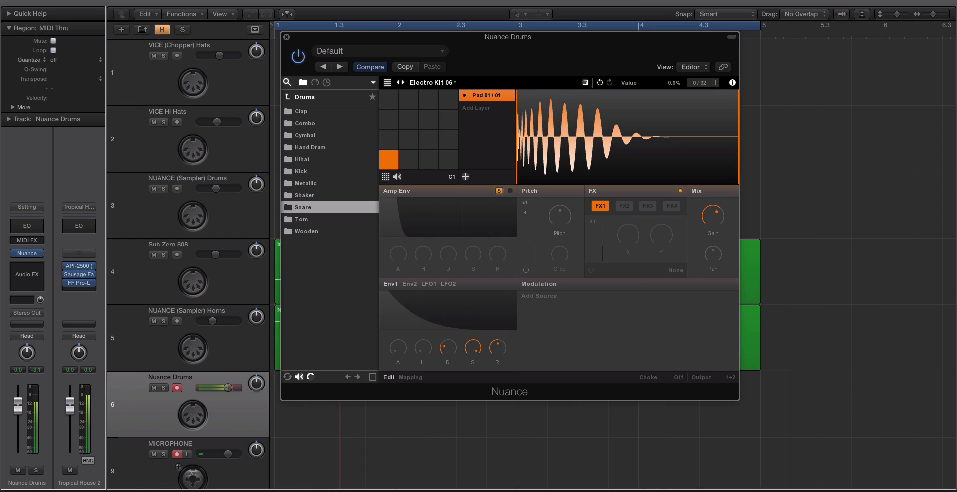
Step: Load Nuance Snare 01.wav from the desktop onto pad 2, audition pads 1 and 2, and close the Nuance window
{"action": "left_click_drag", "start_coordinate": [896, 83], "coordinate": [412, 160]}
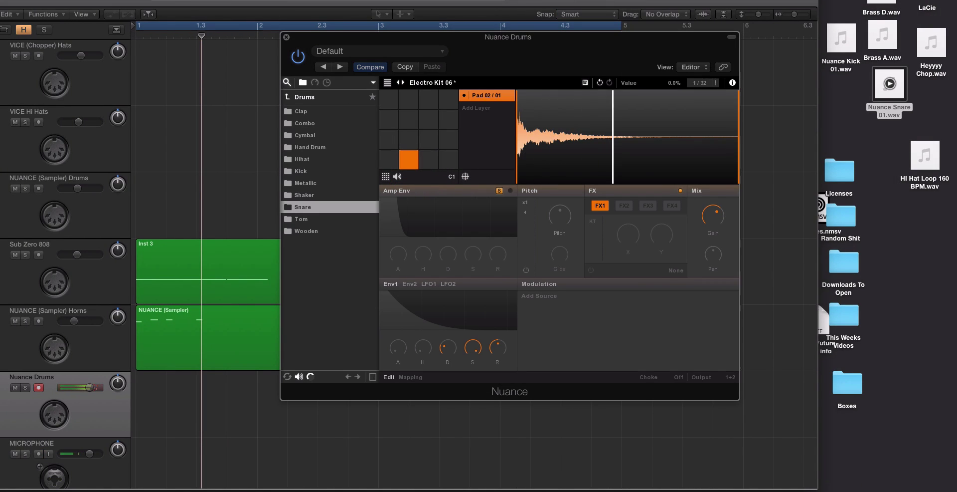
{"action": "key", "text": "F11"}
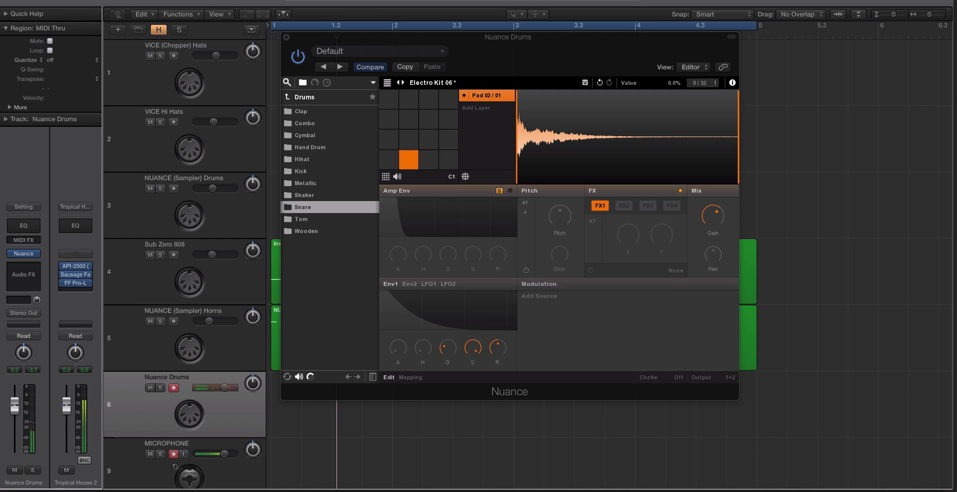
{"action": "left_click_drag", "start_coordinate": [309, 36], "coordinate": [373, 41]}
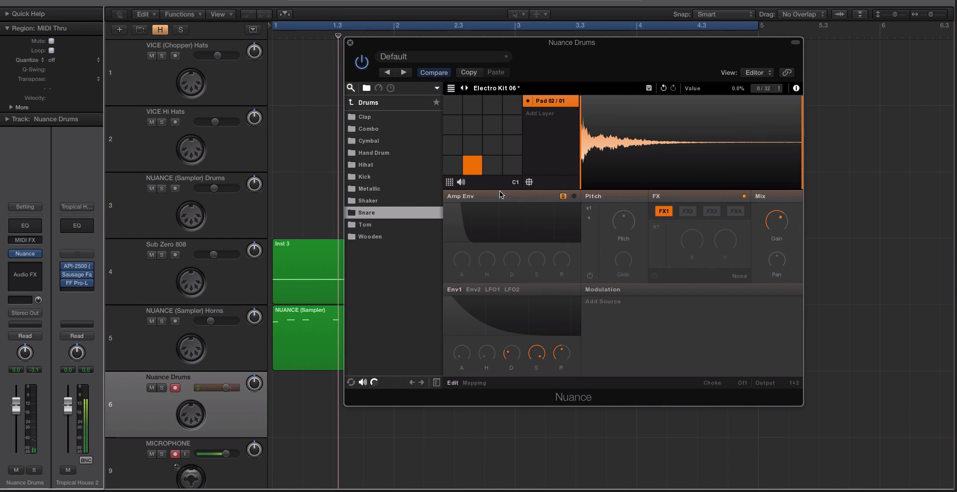
{"action": "left_click", "coordinate": [458, 166]}
{"action": "left_click", "coordinate": [468, 164]}
{"action": "left_click", "coordinate": [458, 165]}
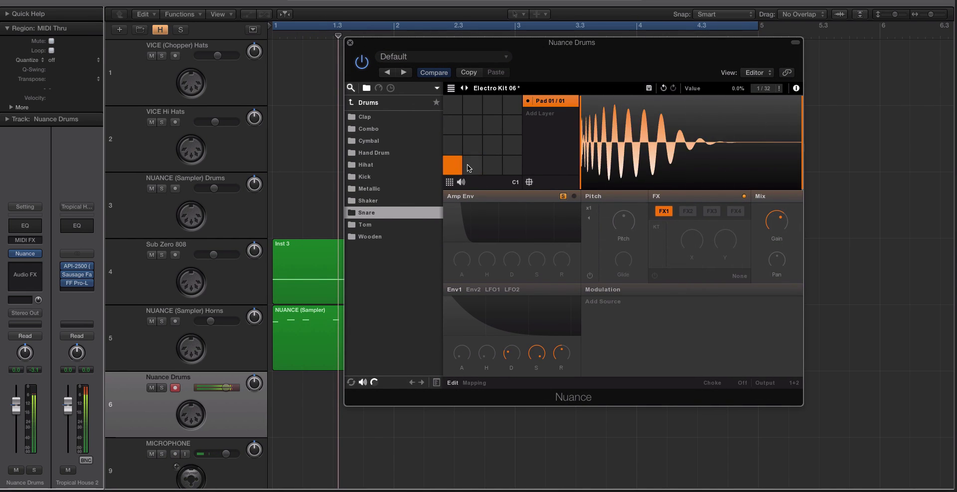
{"action": "left_click", "coordinate": [456, 167]}
{"action": "left_click", "coordinate": [350, 43]}
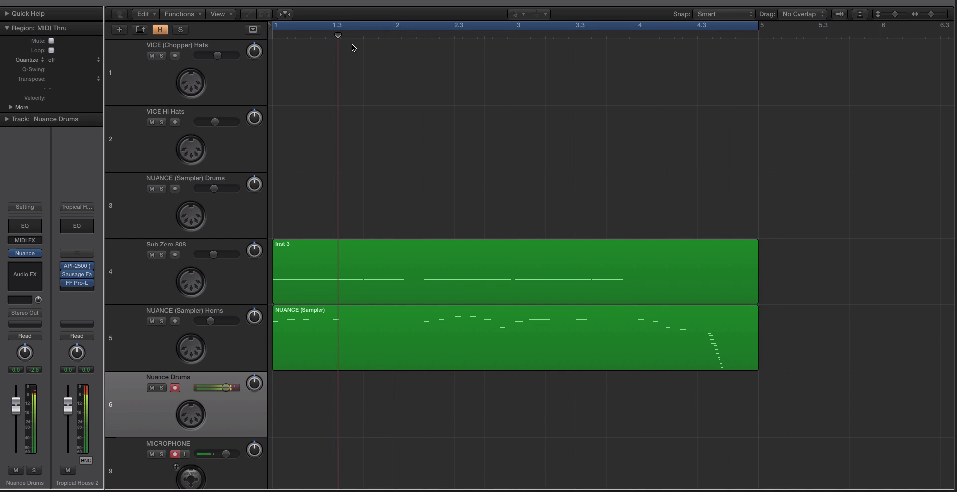
Step: Record a four-bar kick and snare pattern on the Nuance Drums track and quantize its notes to 1/16
{"action": "left_click", "coordinate": [287, 275]}
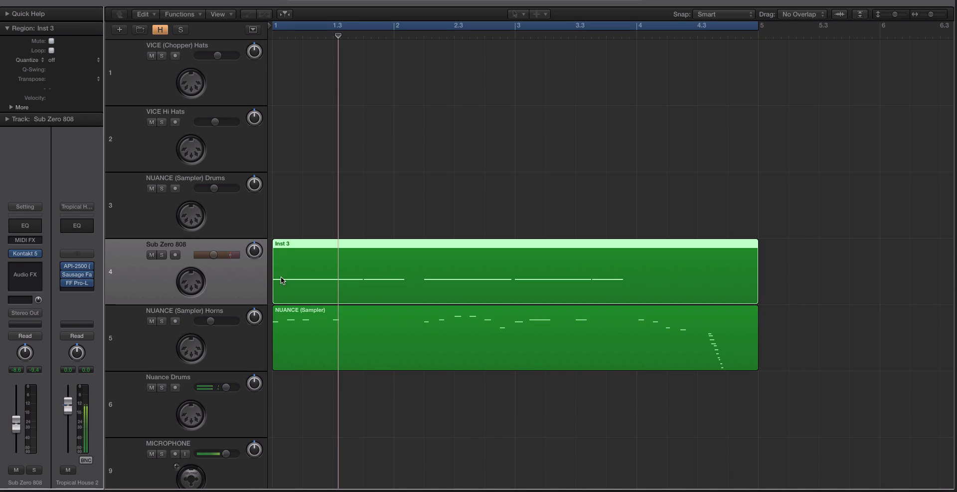
{"action": "left_click", "coordinate": [251, 335]}
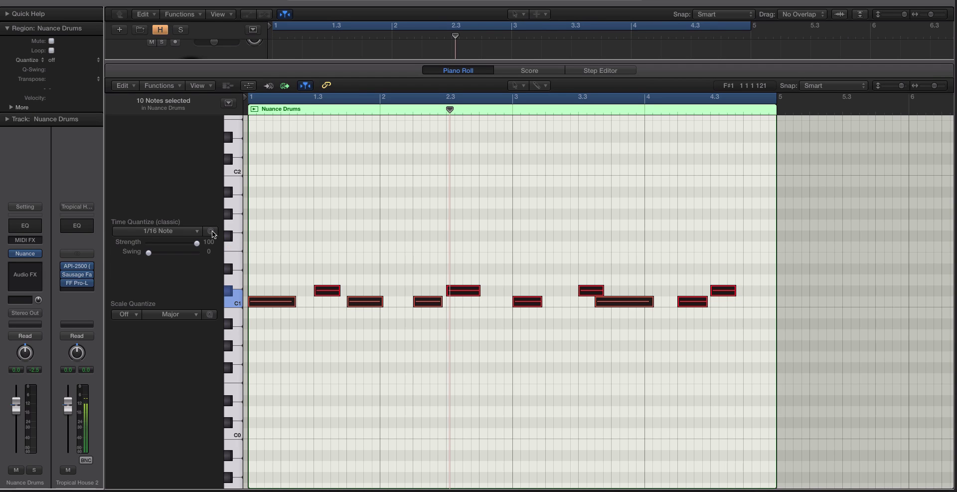
{"action": "key", "text": "x"}
{"action": "key", "text": "x"}
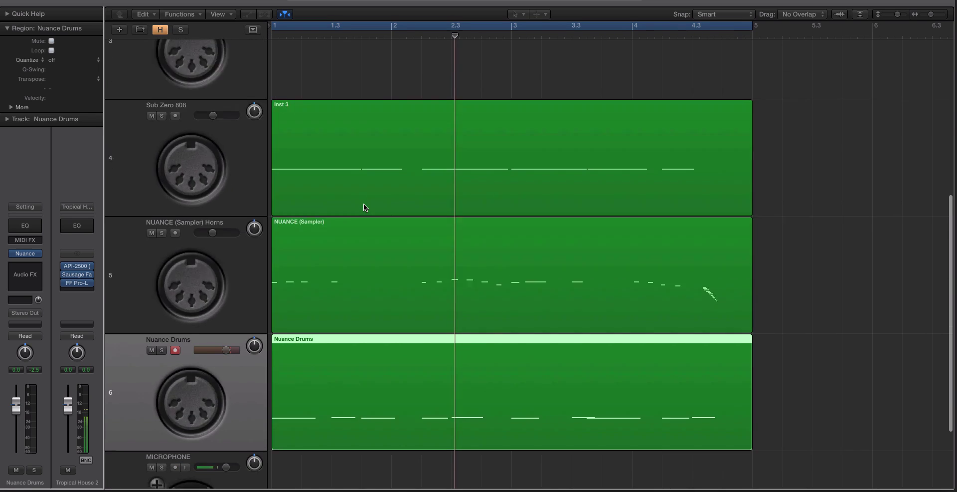
{"action": "scroll", "coordinate": [364, 204], "scroll_direction": "up", "scroll_amount": 3}
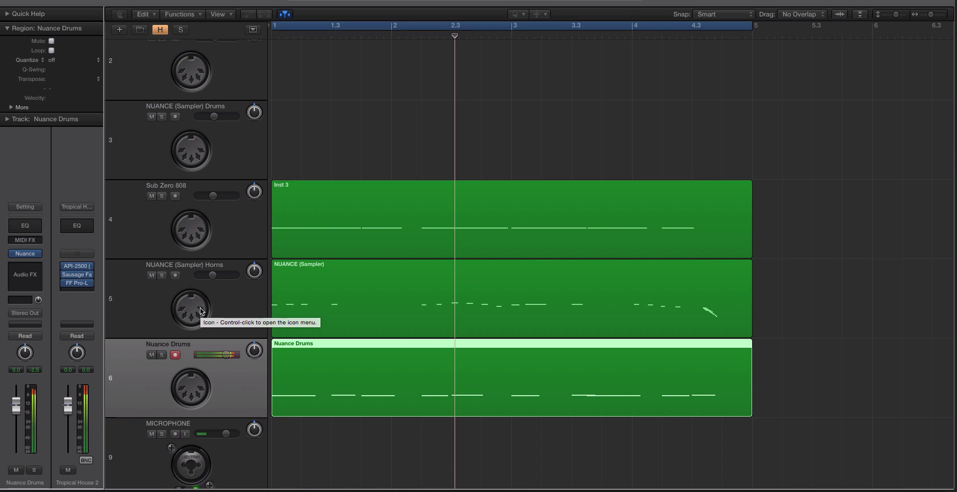
Step: Recolor the Nuance Drums region dark blue and close the color palette
{"action": "key", "text": "super+Down"}
{"action": "left_click", "coordinate": [307, 357]}
{"action": "left_click", "coordinate": [221, 14]}
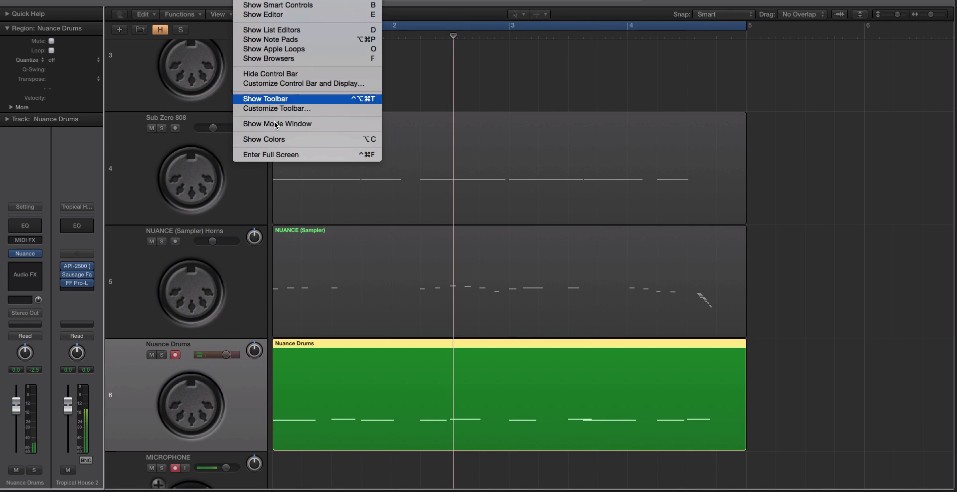
{"action": "left_click", "coordinate": [279, 140]}
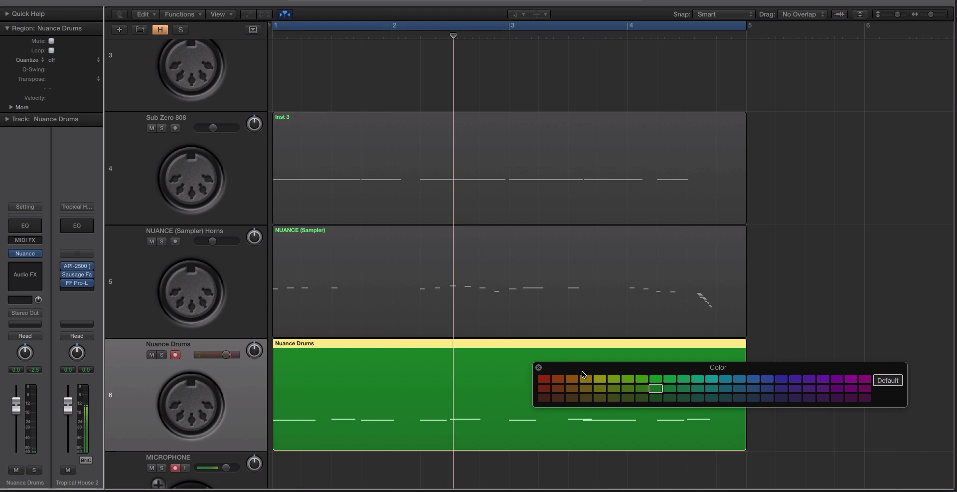
{"action": "left_click", "coordinate": [769, 398]}
{"action": "left_click", "coordinate": [781, 399]}
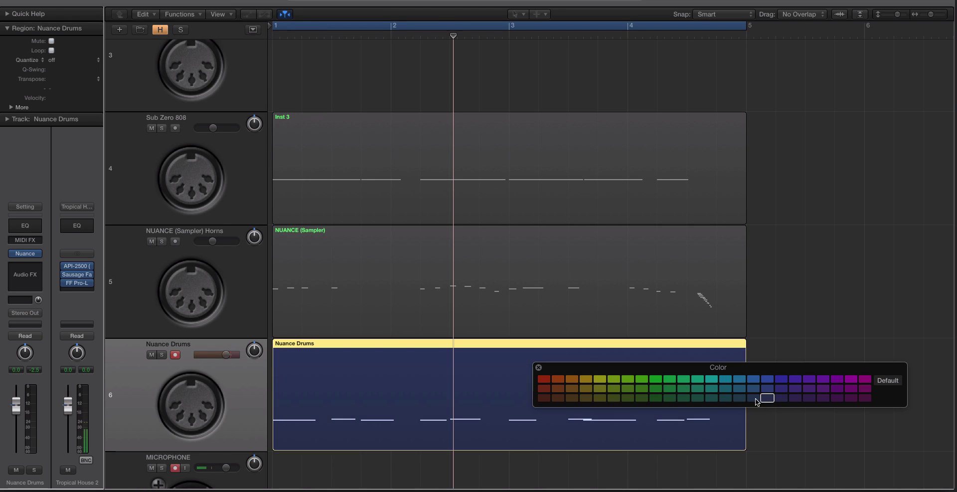
{"action": "left_click", "coordinate": [537, 367]}
Step: Recolor the Inst 3 region on the Sub Zero 808 track bright red and close the color palette
{"action": "left_click", "coordinate": [324, 126]}
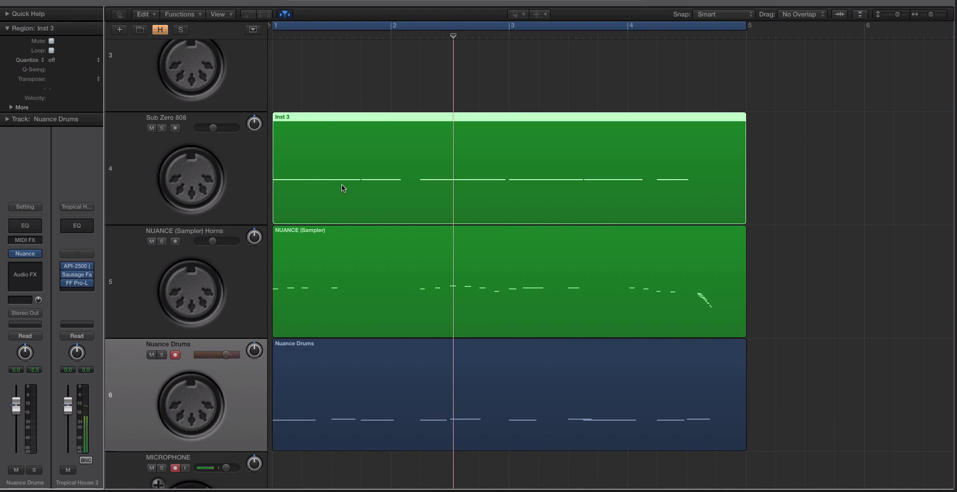
{"action": "left_click", "coordinate": [218, 14]}
{"action": "left_click", "coordinate": [295, 136]}
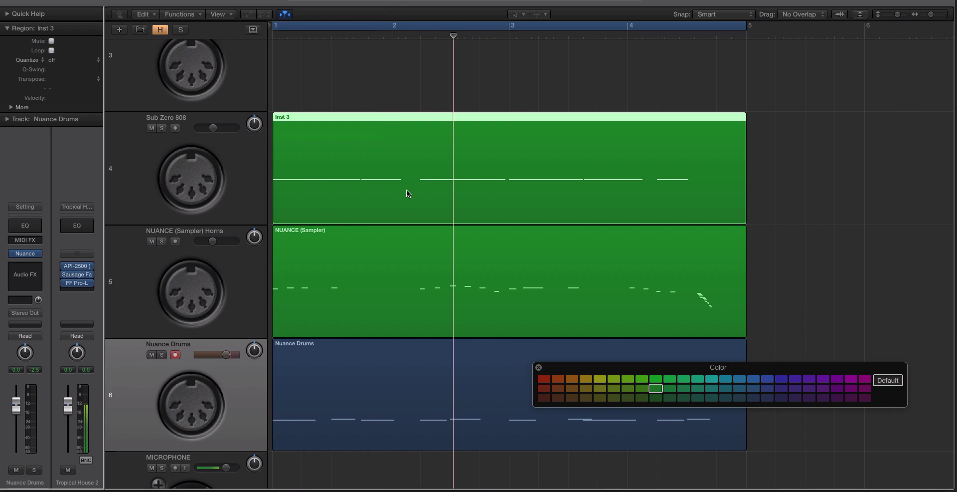
{"action": "left_click", "coordinate": [545, 380]}
{"action": "left_click", "coordinate": [538, 367]}
Step: Recolor the NUANCE (Sampler) region on the Horns track magenta
{"action": "left_click", "coordinate": [524, 303]}
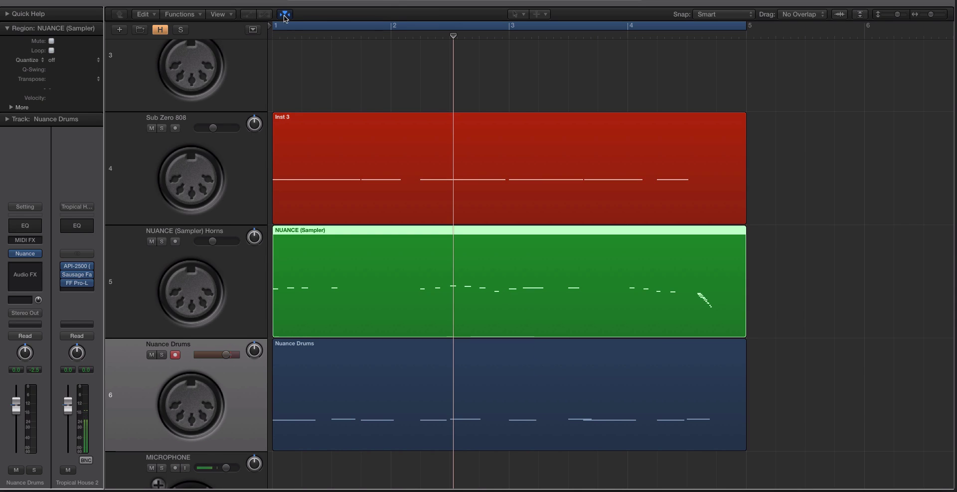
{"action": "left_click", "coordinate": [218, 14]}
{"action": "left_click", "coordinate": [309, 139]}
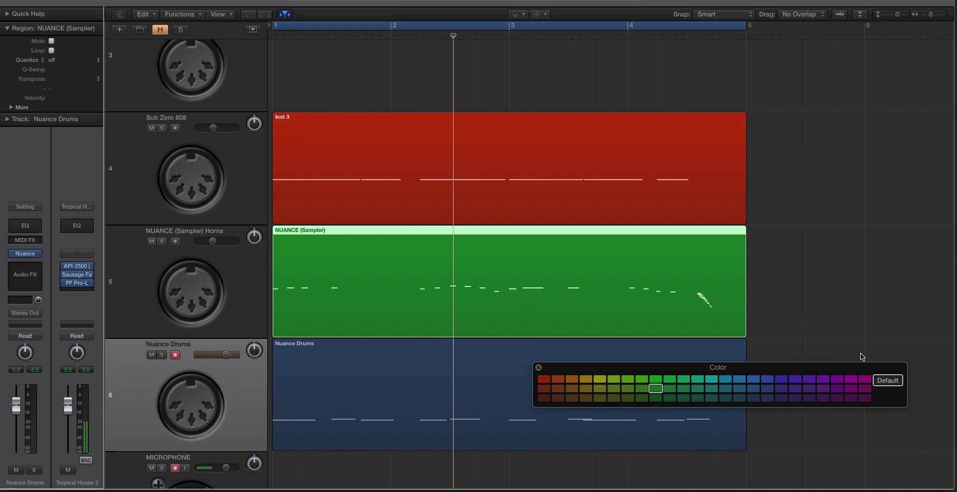
{"action": "left_click", "coordinate": [865, 380]}
{"action": "key", "text": "z"}
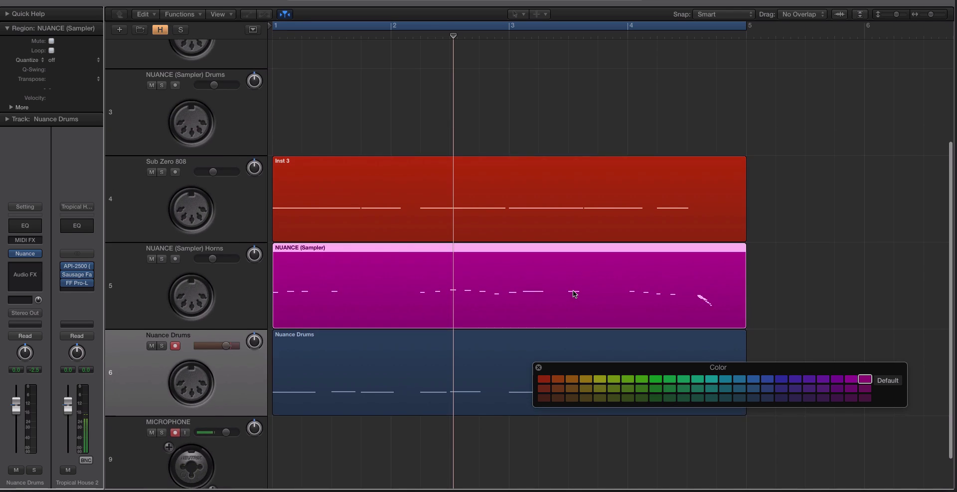
Step: Move the Nuance Drums track directly above the Horns track, play the arrangement from the start, and close the color palette
{"action": "left_click_drag", "start_coordinate": [208, 319], "coordinate": [244, 258]}
{"action": "key", "text": "Return"}
{"action": "key", "text": "space"}
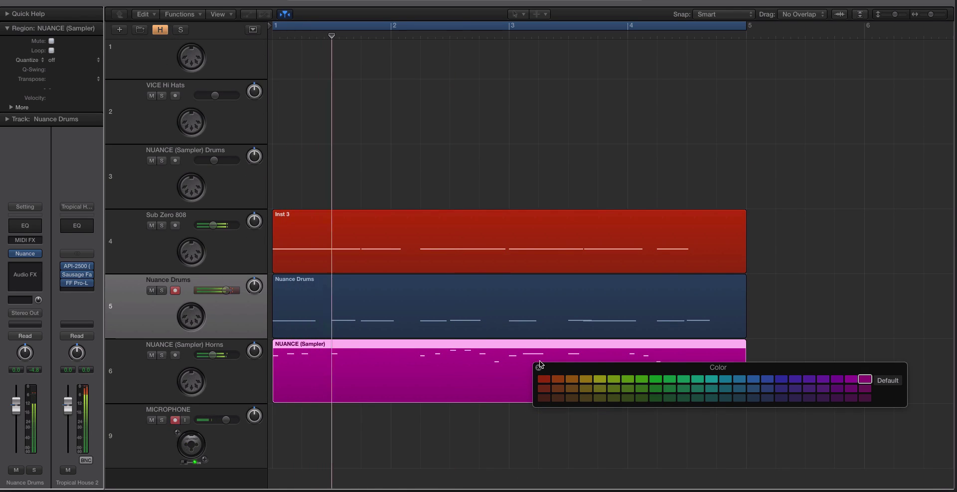
{"action": "left_click", "coordinate": [539, 367]}
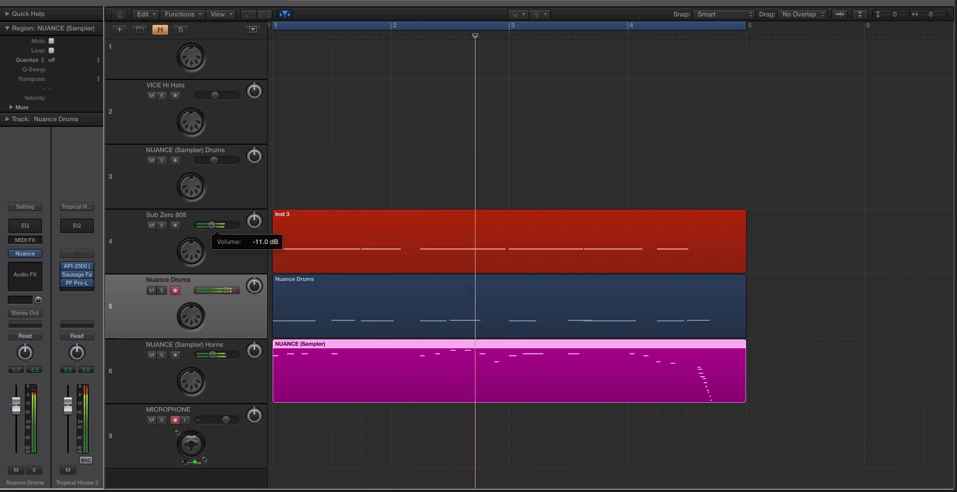
Step: Set the track volumes to -15.4 dB for Sub Zero 808, -15.2 dB for NUANCE (Sampler) Horns and -1.6 dB for Nuance Drums
{"action": "left_click_drag", "start_coordinate": [226, 290], "coordinate": [224, 290]}
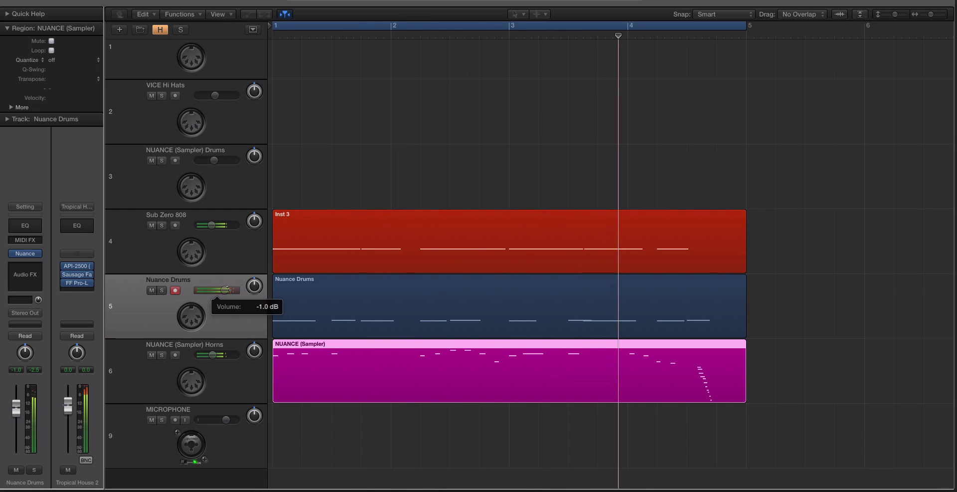
{"action": "left_click_drag", "start_coordinate": [212, 225], "coordinate": [208, 225]}
{"action": "left_click_drag", "start_coordinate": [212, 354], "coordinate": [208, 354]}
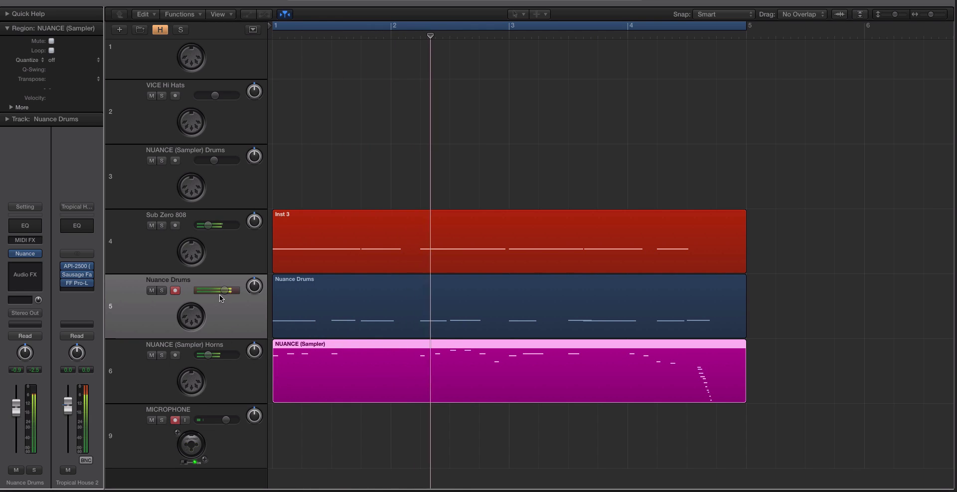
{"action": "left_click_drag", "start_coordinate": [220, 292], "coordinate": [218, 294]}
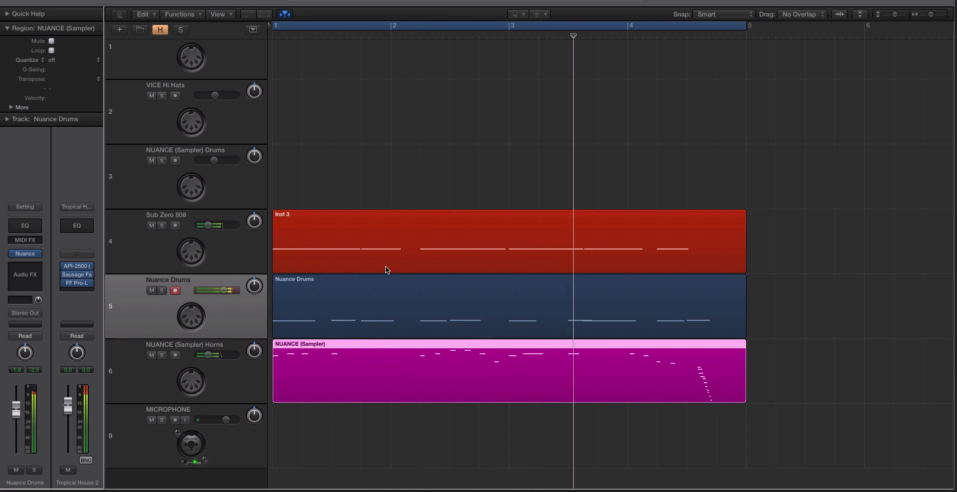
{"action": "scroll", "coordinate": [316, 177], "scroll_direction": "down", "scroll_amount": 1}
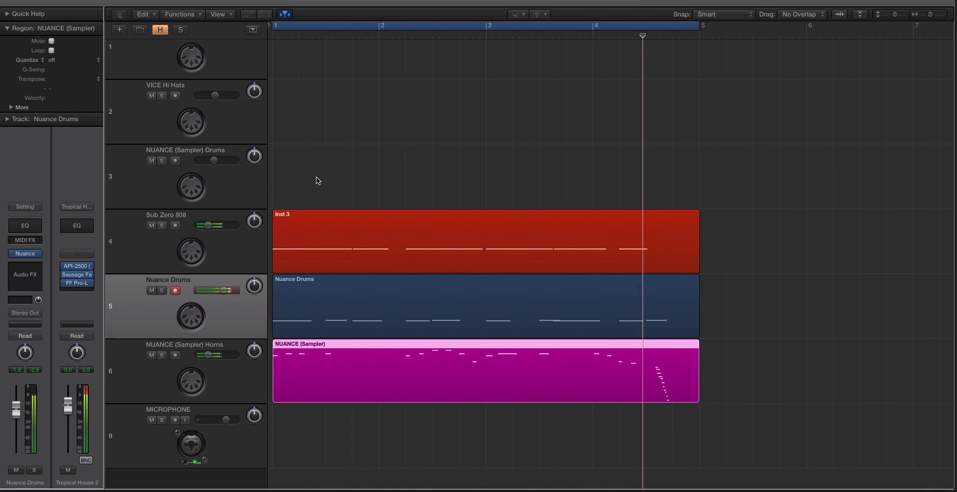
Step: Record a four-bar hi-hat pattern on the VICE Hi Hats track
{"action": "left_click", "coordinate": [245, 135]}
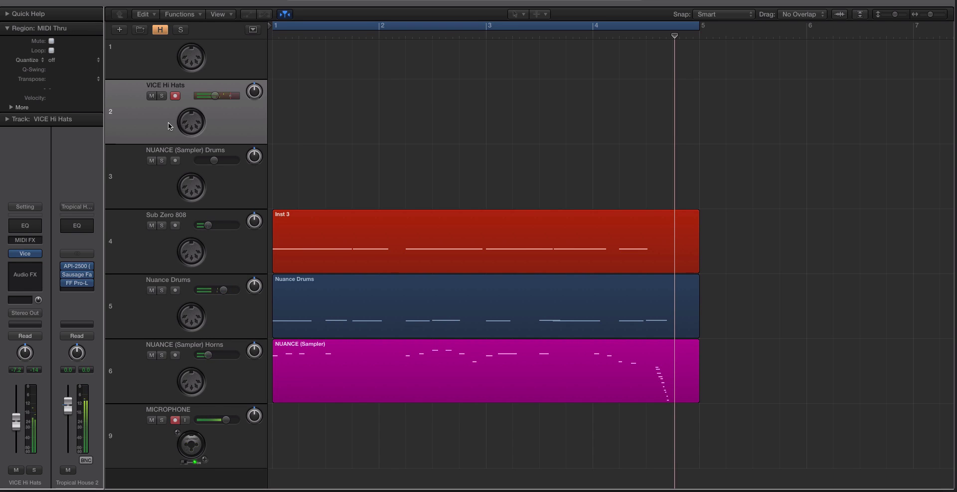
{"action": "key", "text": "x"}
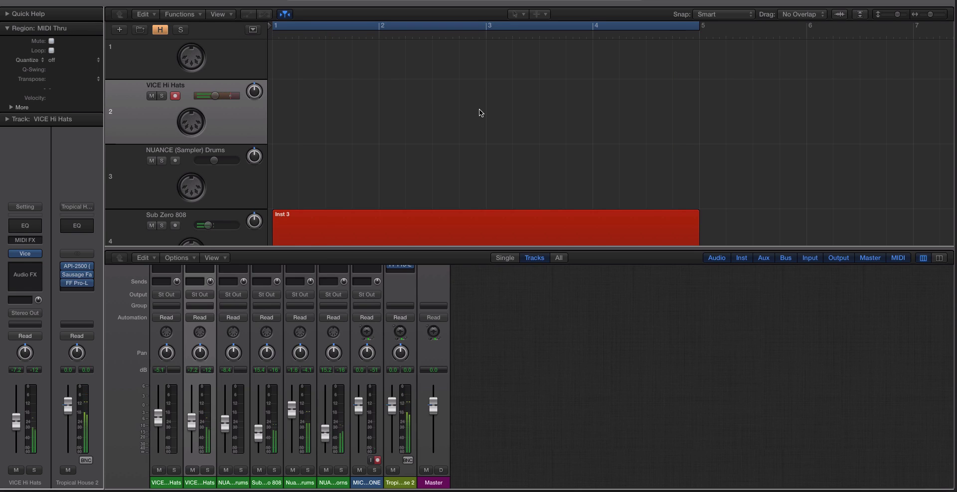
{"action": "key", "text": "r"}
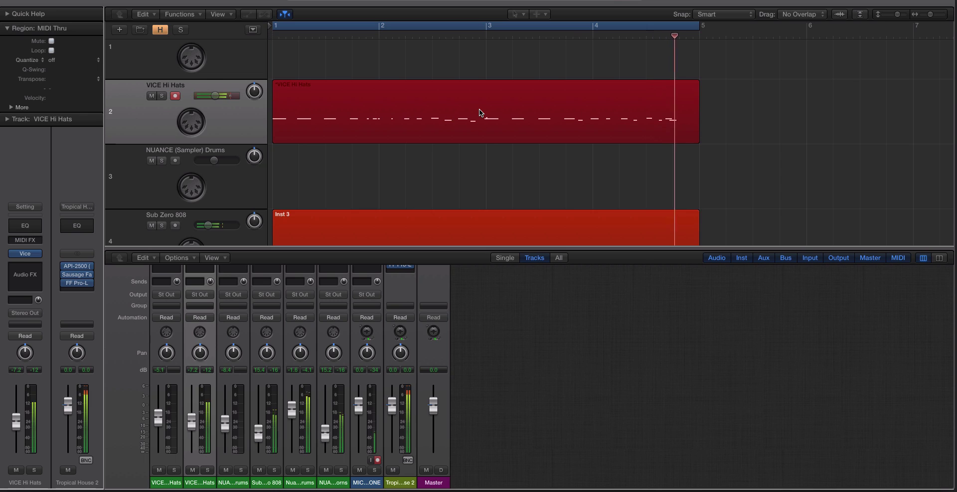
{"action": "key", "text": "space"}
Step: Quantize all notes of the VICE Hi Hats region to 1/16 in the Piano Roll and remove the highest note at bar 3
{"action": "left_click", "coordinate": [482, 112]}
{"action": "double_click", "coordinate": [483, 112]}
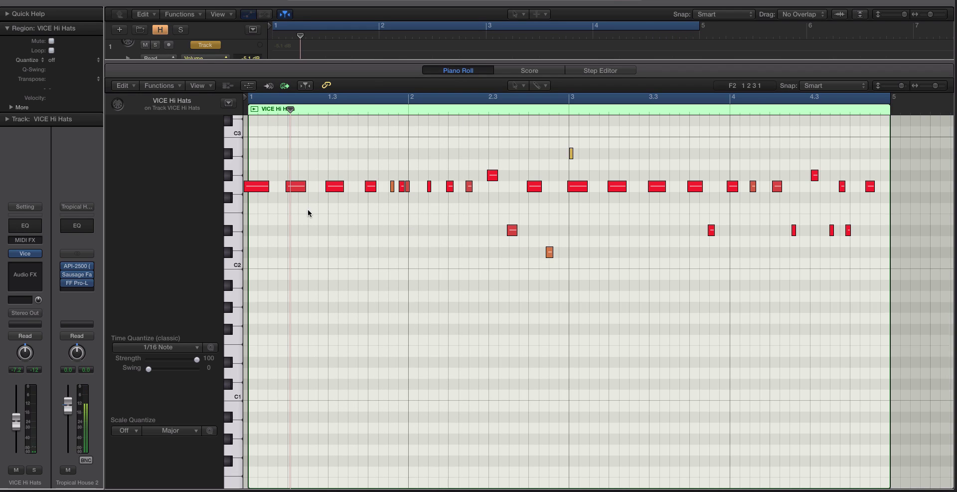
{"action": "key", "text": "super+a"}
{"action": "left_click", "coordinate": [211, 347]}
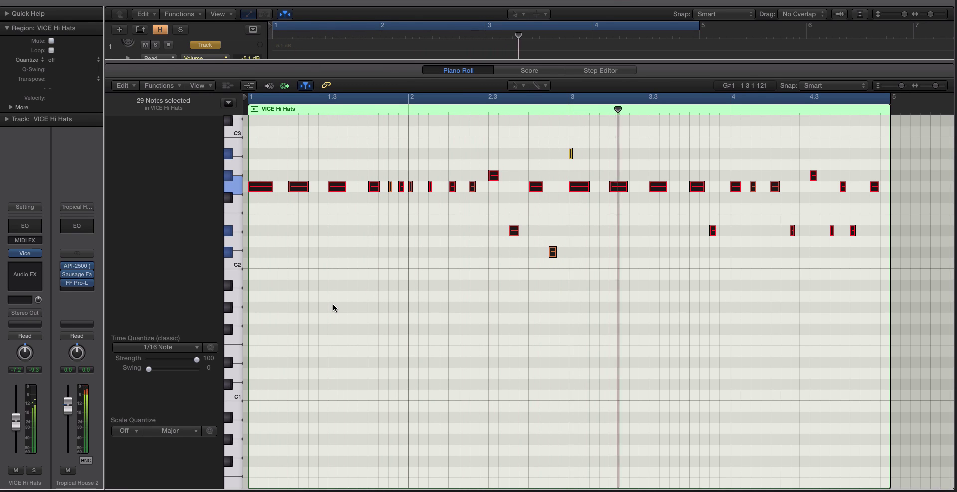
{"action": "left_click", "coordinate": [573, 169]}
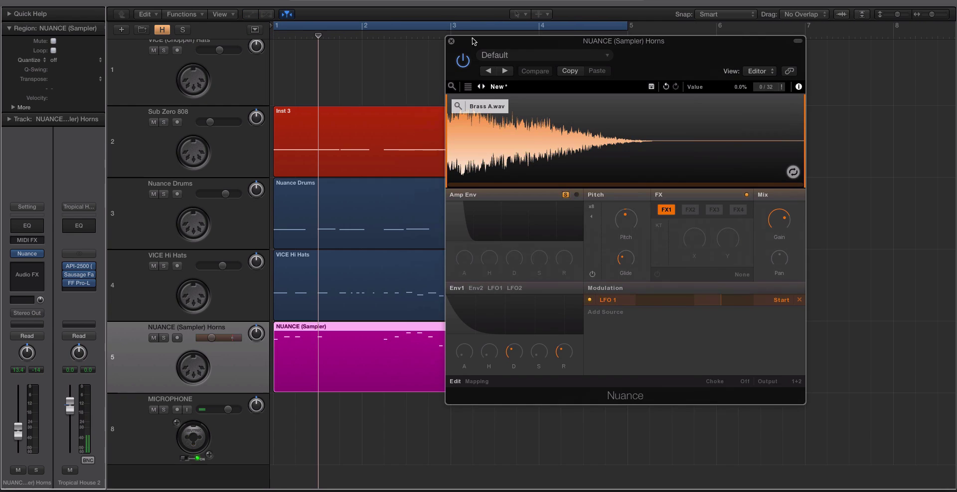
Step: Play all four regions, set the VICE Hi Hats volume to -4.2 dB with its pan slightly right, and close the Nuance window
{"action": "left_click_drag", "start_coordinate": [329, 84], "coordinate": [392, 359]}
{"action": "scroll", "coordinate": [374, 309], "scroll_direction": "up", "scroll_amount": 2}
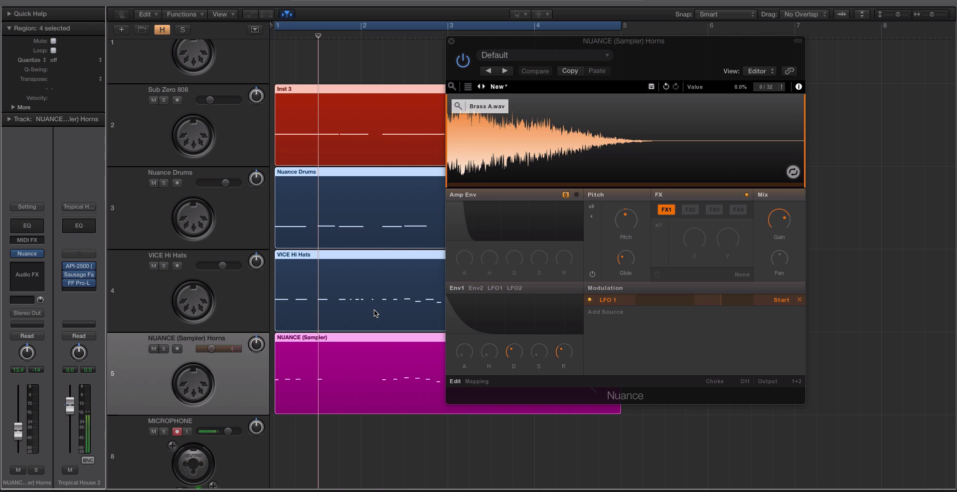
{"action": "key", "text": "r"}
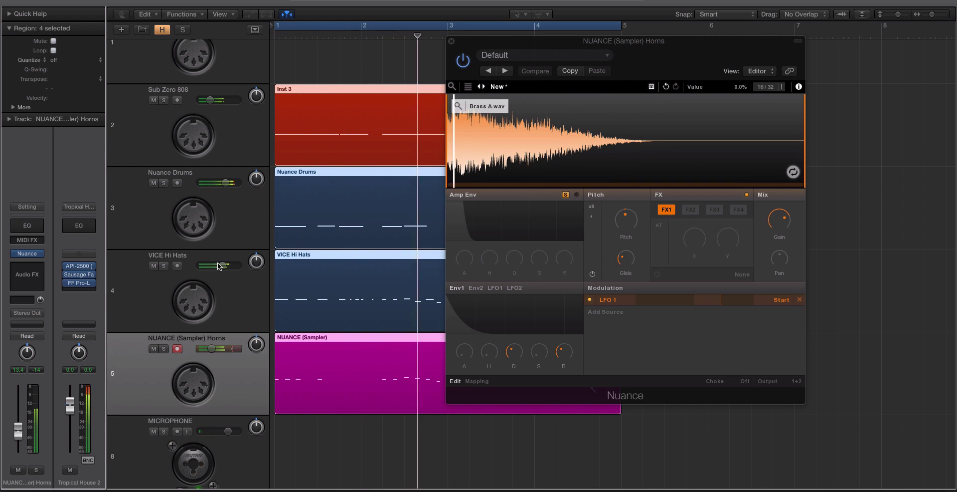
{"action": "left_click_drag", "start_coordinate": [221, 265], "coordinate": [256, 255]}
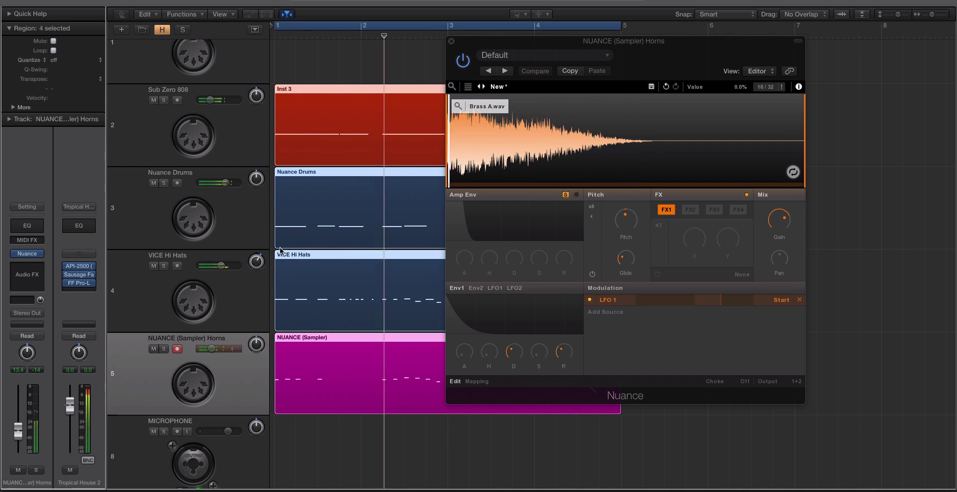
{"action": "left_click", "coordinate": [452, 41]}
Step: Duplicate the VICE Hi Hats track, pan the original right and the duplicate left, and copy the hi-hat region onto the new track
{"action": "left_click", "coordinate": [245, 289]}
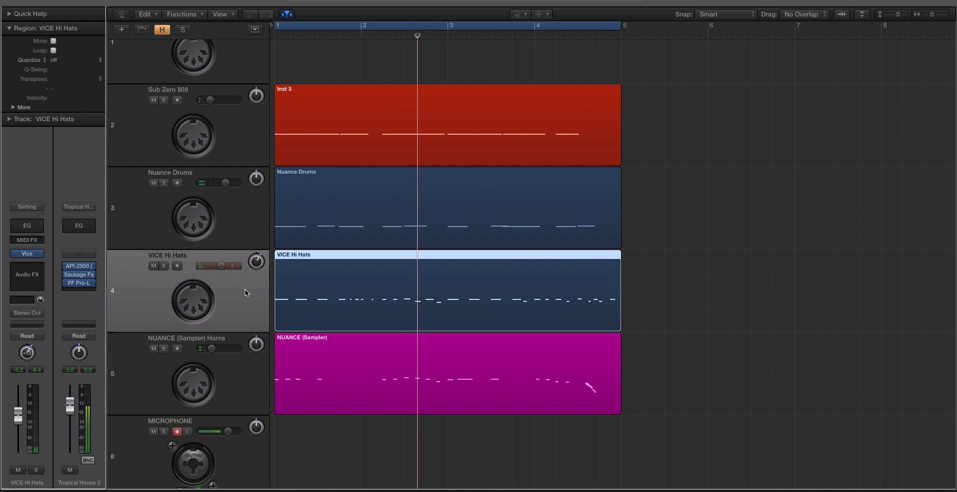
{"action": "key", "text": "super+d"}
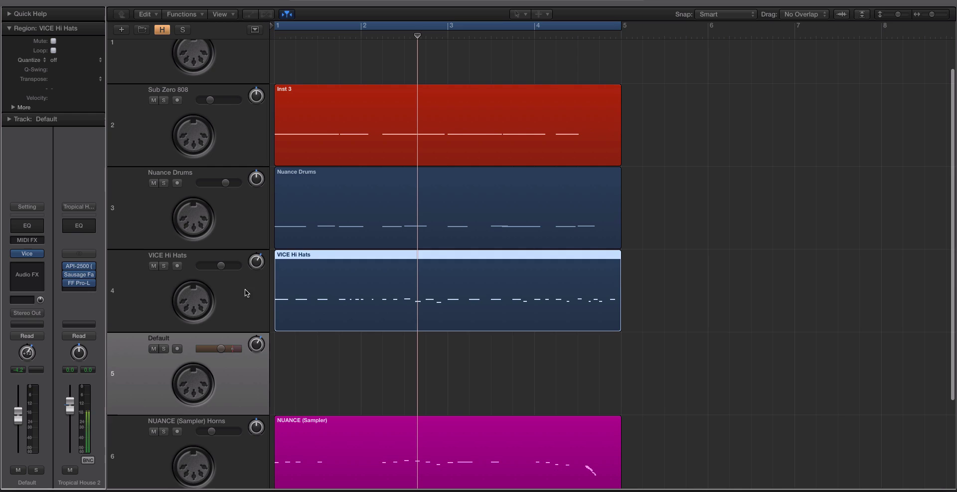
{"action": "right_click", "coordinate": [380, 328]}
{"action": "left_click", "coordinate": [359, 338]}
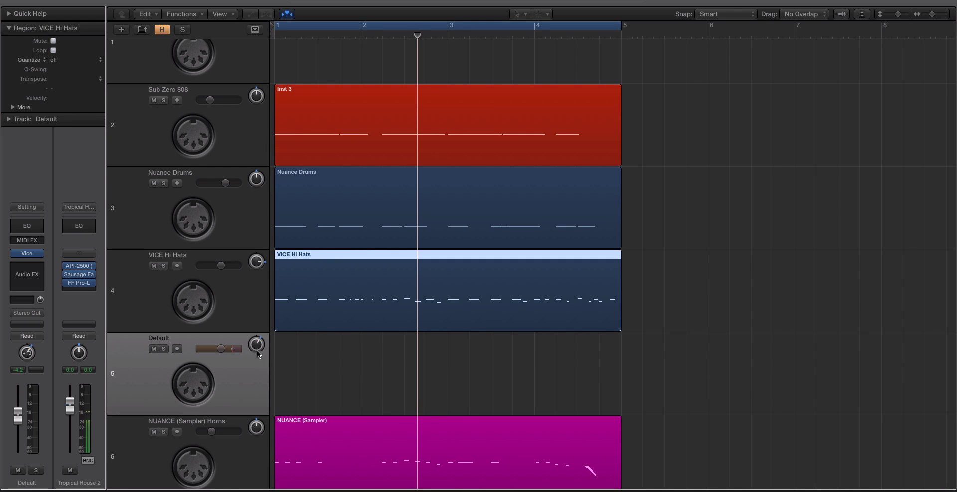
{"action": "left_click_drag", "start_coordinate": [338, 323], "coordinate": [339, 351]}
Step: Transpose all notes of the copied hi-hat region up two semitones in the Piano Roll
{"action": "double_click", "coordinate": [338, 350]}
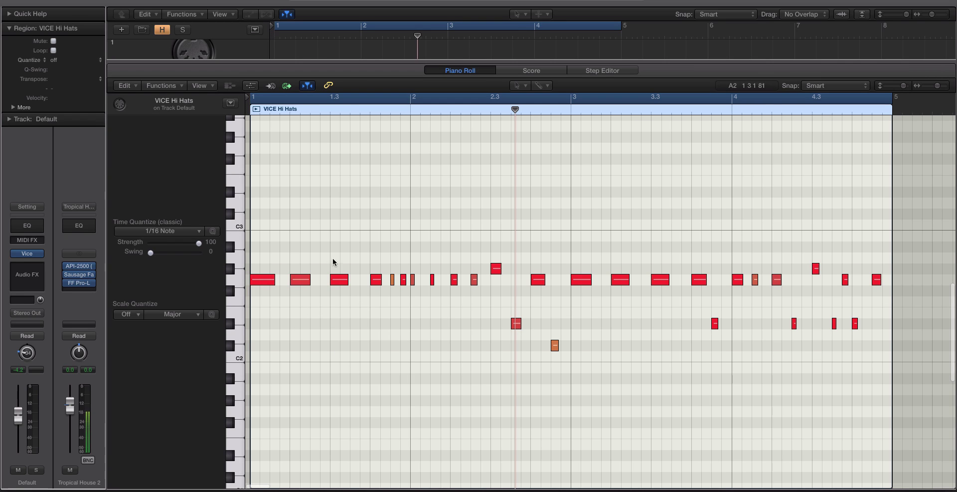
{"action": "key", "text": "super+a"}
{"action": "left_click_drag", "start_coordinate": [267, 280], "coordinate": [268, 268]}
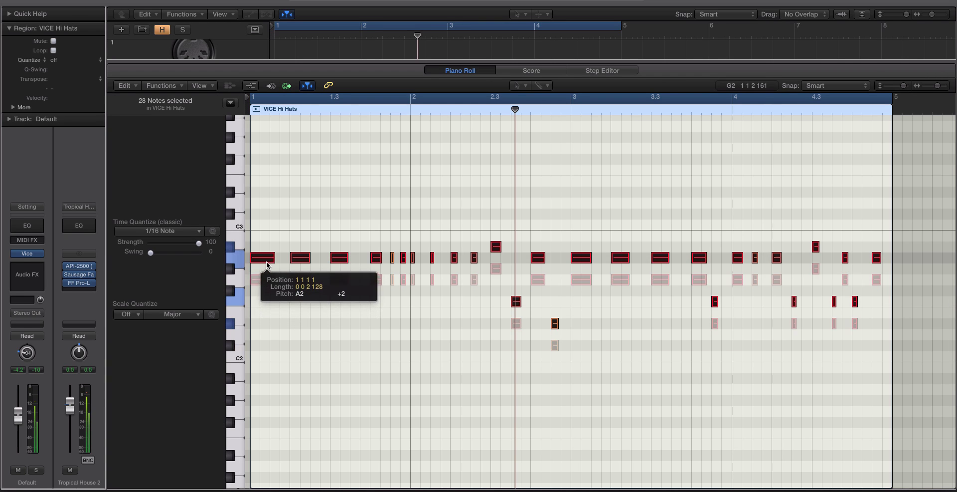
{"action": "left_click_drag", "start_coordinate": [267, 265], "coordinate": [269, 263]}
{"action": "key", "text": "x"}
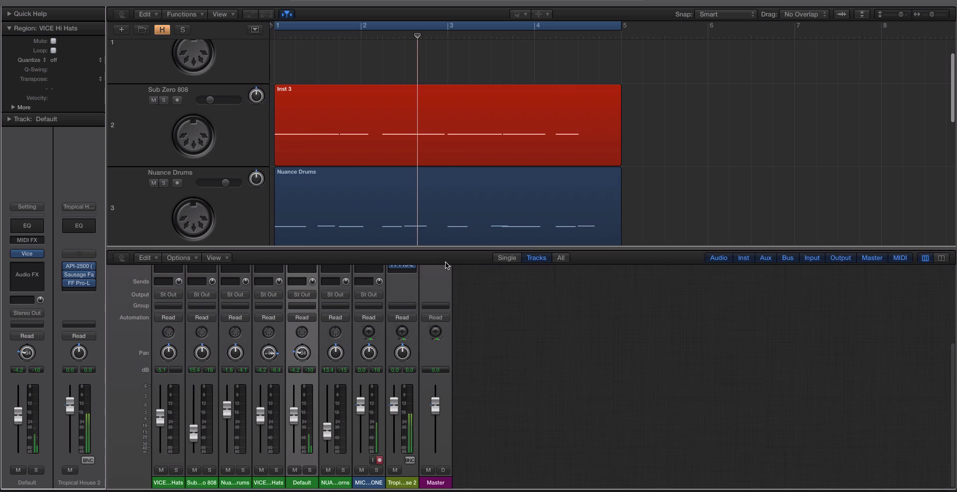
{"action": "key", "text": "x"}
Step: Audition the two VICE Hi Hats regions together in solo, then turn solo off
{"action": "left_click_drag", "start_coordinate": [736, 276], "coordinate": [387, 352]}
{"action": "key", "text": "ctrl+s"}
{"action": "key", "text": "space"}
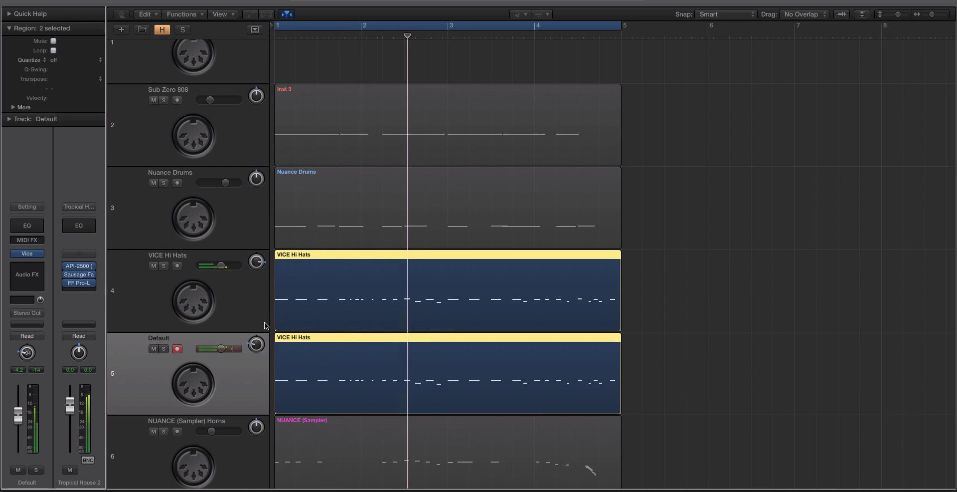
{"action": "key", "text": "ctrl+s"}
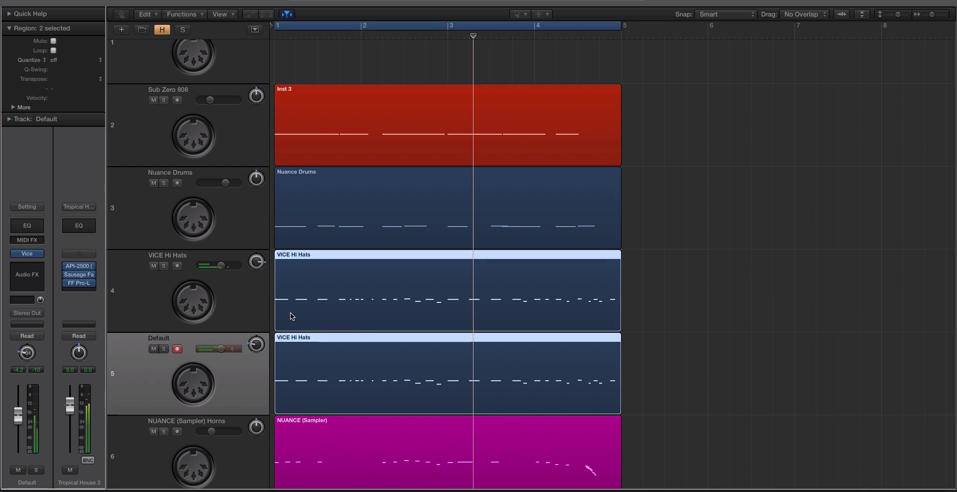
Step: Select both hi-hat tracks, lower their volume together to -4.9 dB, and play the full arrangement
{"action": "key", "text": "super+Left"}
{"action": "left_click", "coordinate": [222, 276], "text": "shift"}
{"action": "left_click_drag", "start_coordinate": [222, 265], "coordinate": [219, 265]}
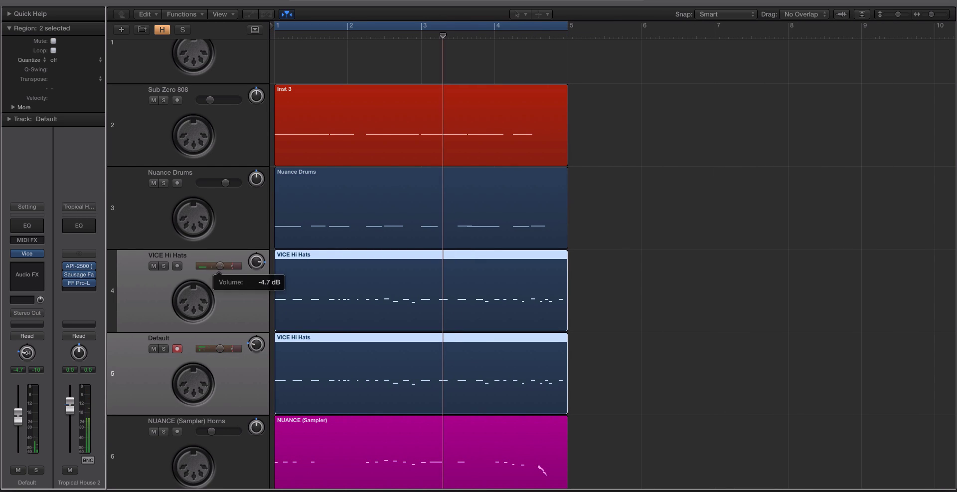
{"action": "key", "text": "space"}
{"action": "left_click", "coordinate": [247, 238]}
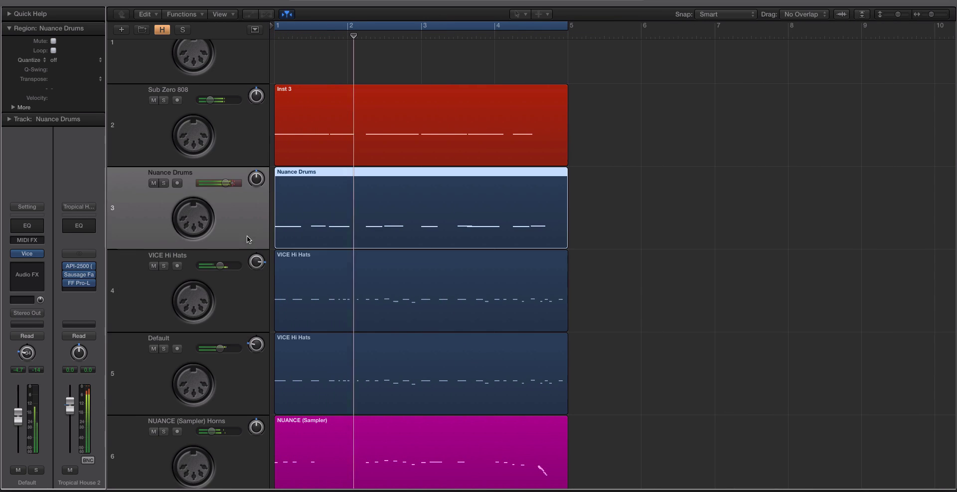
{"action": "left_click", "coordinate": [241, 320]}
{"action": "left_click", "coordinate": [237, 373], "text": "shift"}
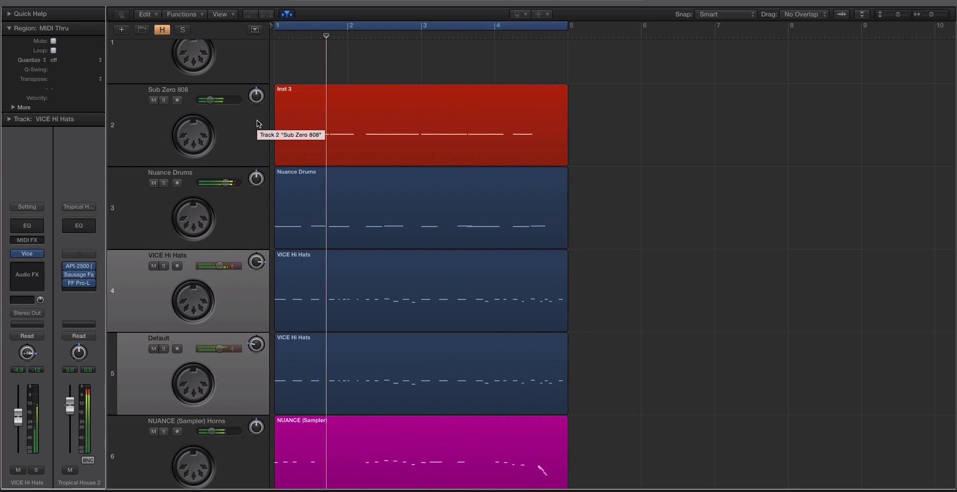
{"action": "key", "text": "space"}
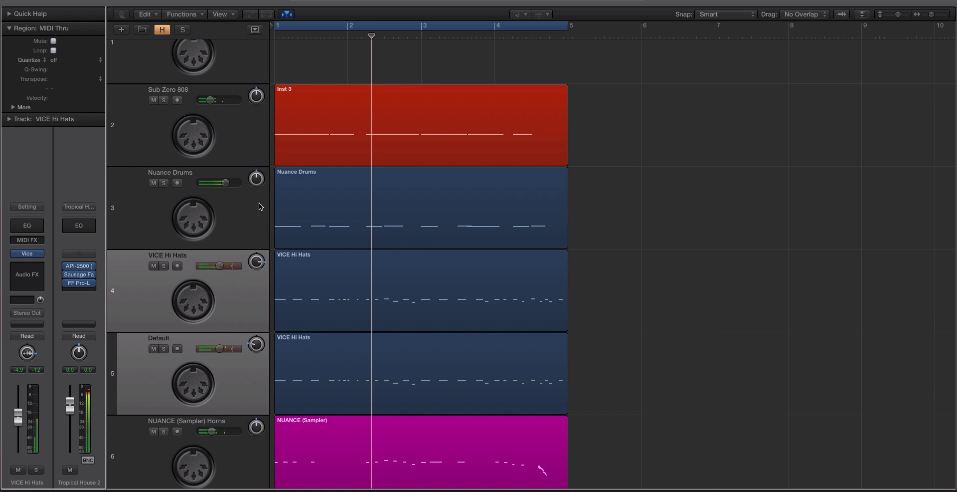
Step: Open the Nuance sampler on the NUANCE (Sampler) Horns track
{"action": "left_click", "coordinate": [253, 209]}
{"action": "scroll", "coordinate": [253, 211], "scroll_direction": "down", "scroll_amount": 3}
{"action": "left_click", "coordinate": [207, 274]}
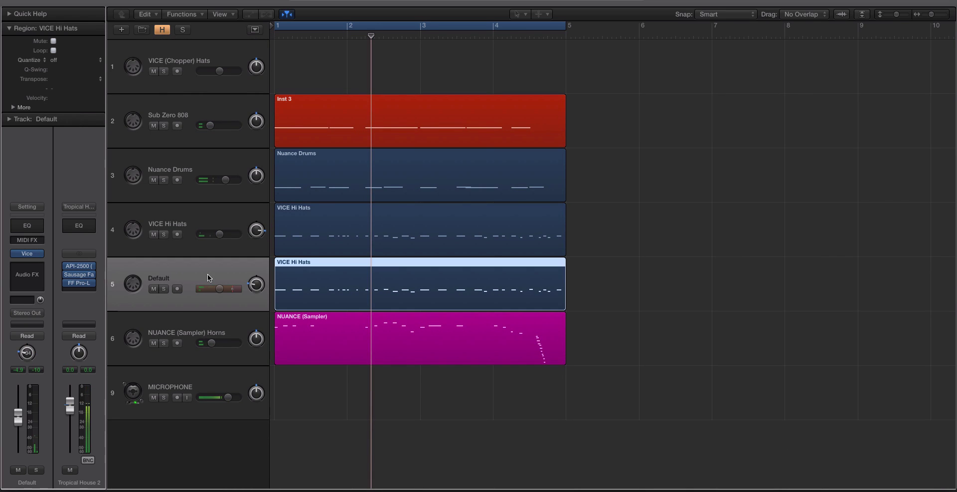
{"action": "left_click", "coordinate": [200, 340]}
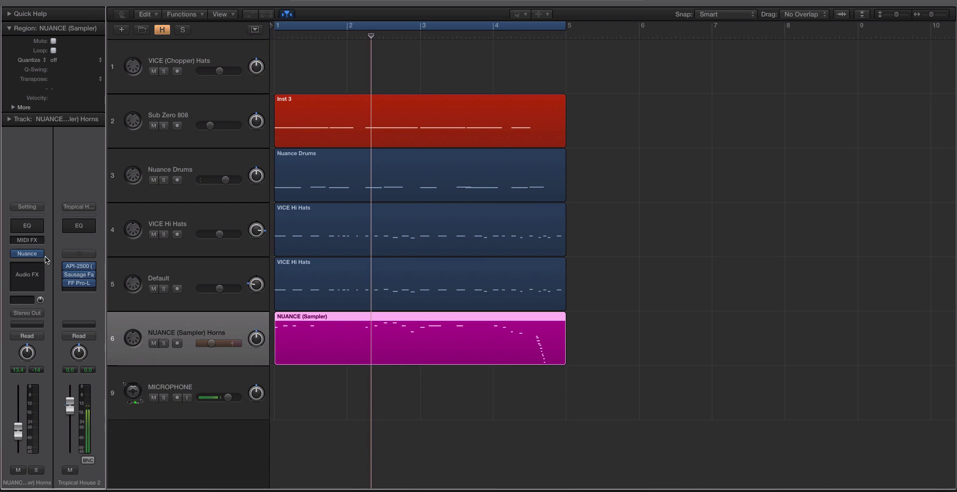
{"action": "left_click", "coordinate": [27, 253]}
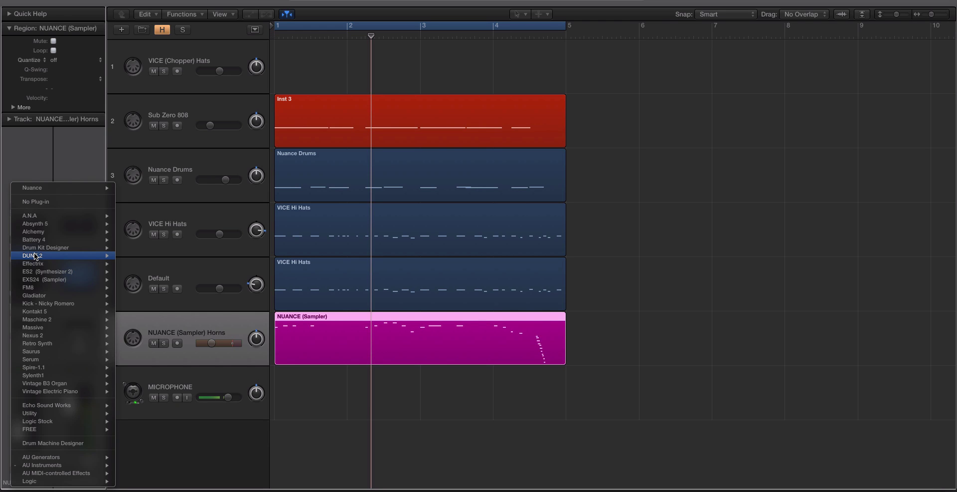
{"action": "left_click", "coordinate": [193, 319]}
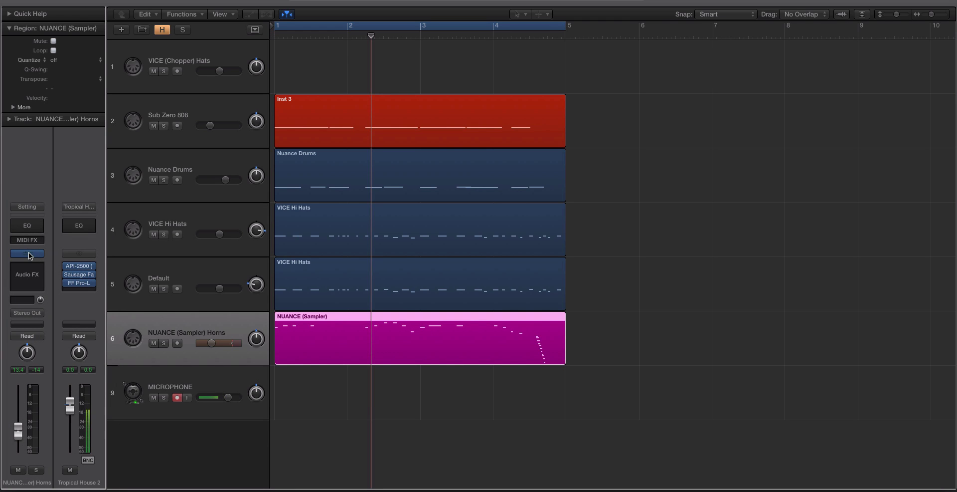
{"action": "left_click", "coordinate": [29, 253]}
{"action": "left_click_drag", "start_coordinate": [545, 44], "coordinate": [449, 50]}
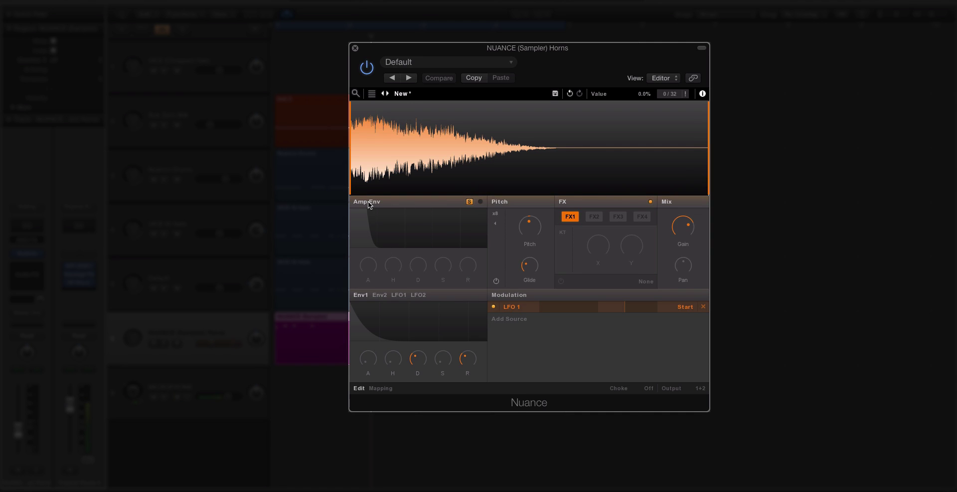
Step: Play the horns while switching the amplitude envelope on and off, leaving it off and legato glide on
{"action": "left_click", "coordinate": [496, 281]}
{"action": "left_click", "coordinate": [480, 201]}
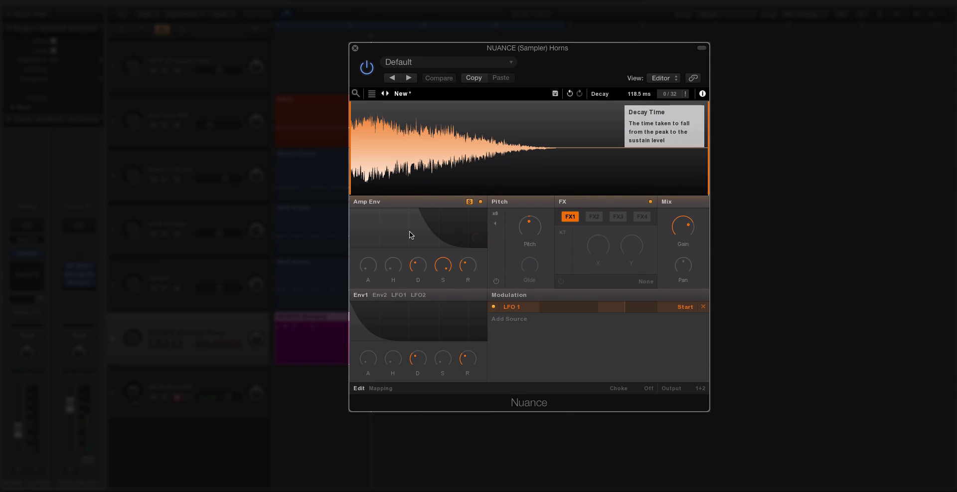
{"action": "key", "text": "space"}
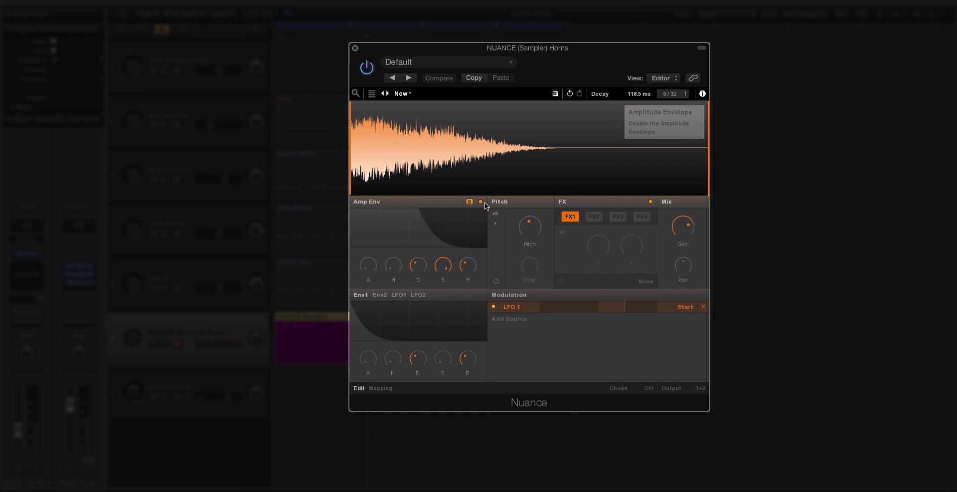
{"action": "left_click", "coordinate": [482, 202]}
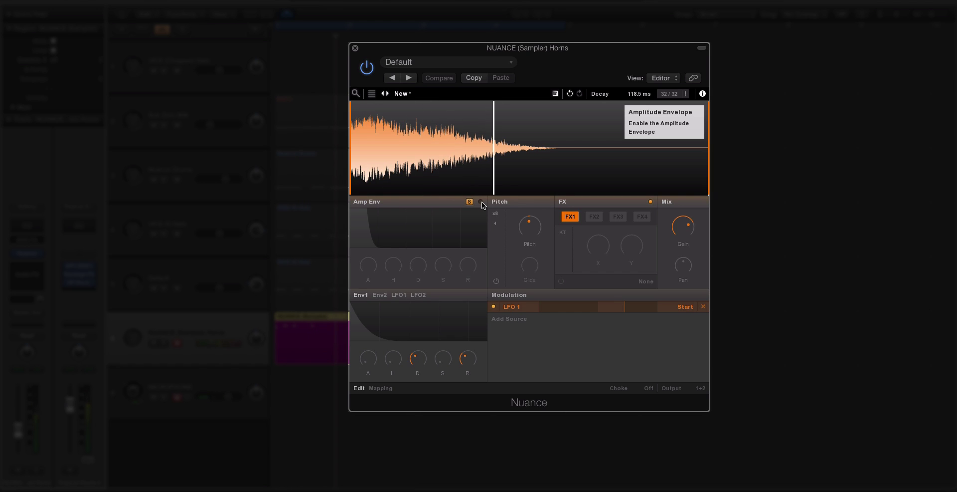
{"action": "left_click", "coordinate": [480, 202]}
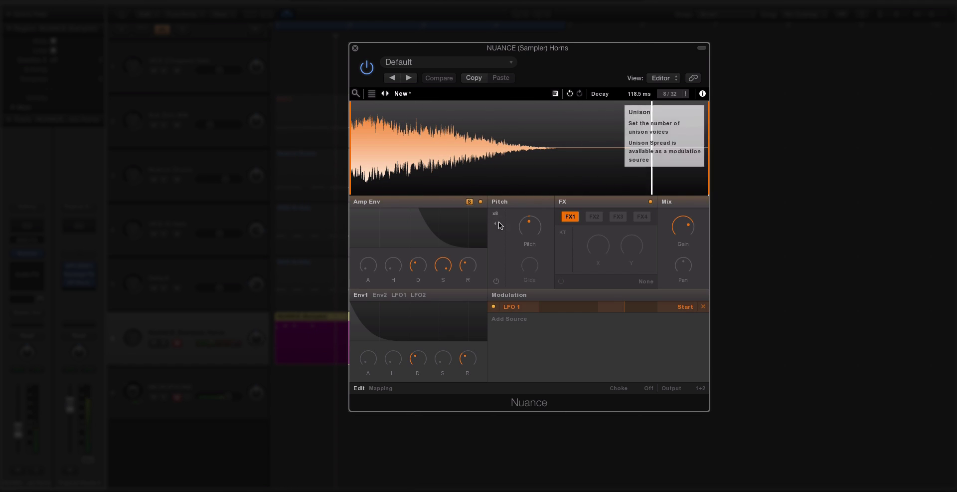
{"action": "left_click", "coordinate": [480, 201]}
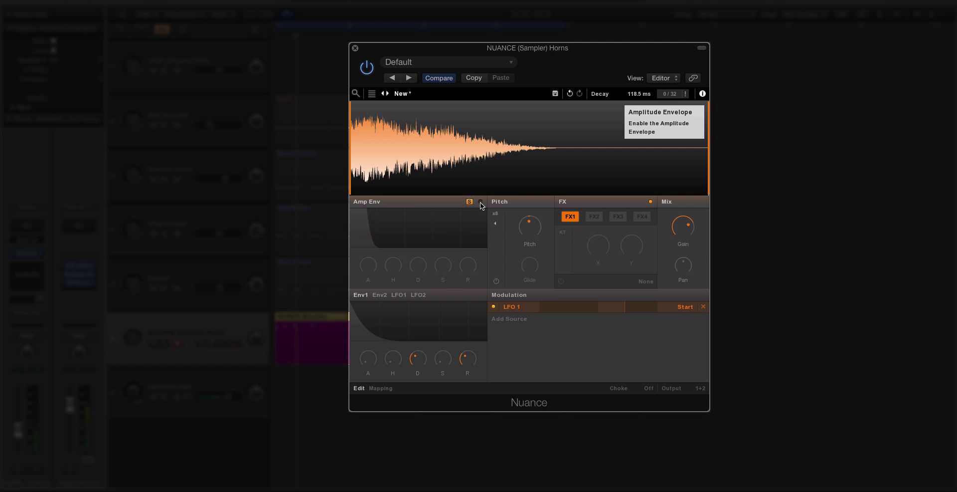
{"action": "left_click", "coordinate": [497, 281]}
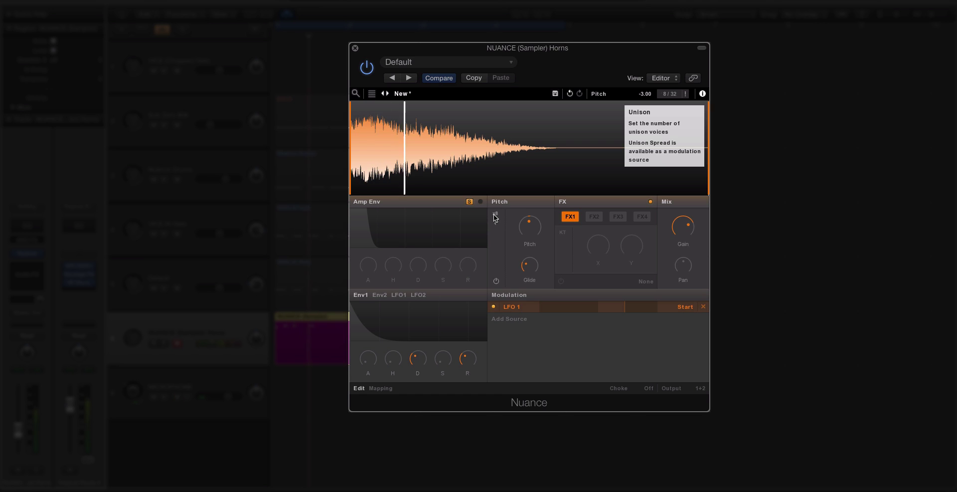
Step: Load the Shape effect in slot FX1, lower its drive, set compression to 24.2% and compare it with the effect bypassed
{"action": "left_click_drag", "start_coordinate": [379, 48], "coordinate": [664, 44]}
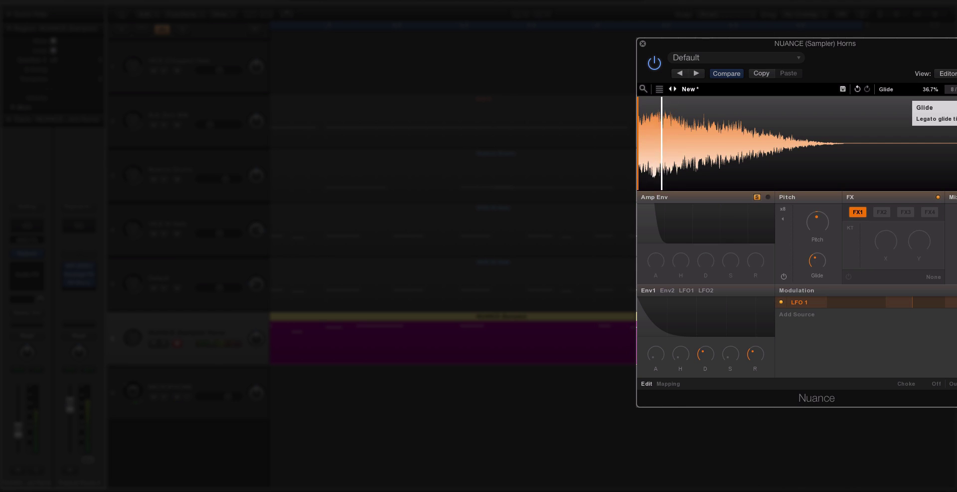
{"action": "left_click_drag", "start_coordinate": [707, 55], "coordinate": [453, 37]}
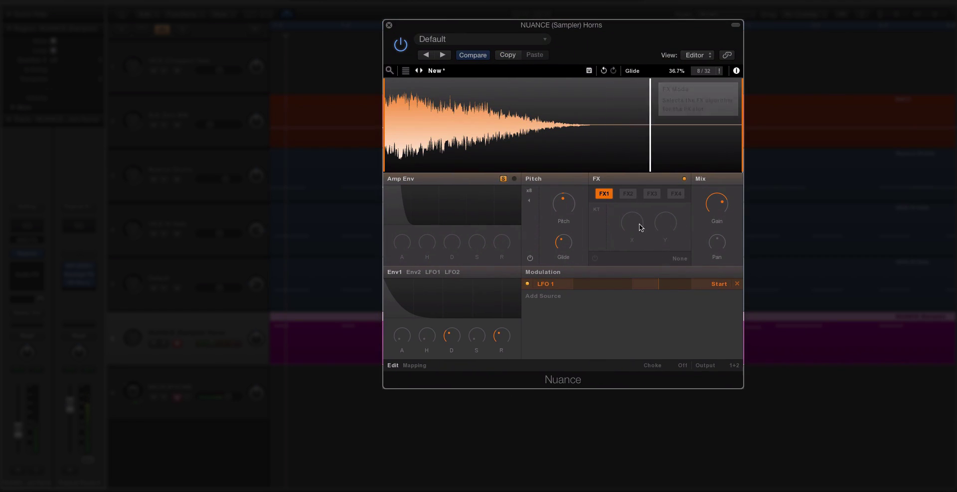
{"action": "left_click", "coordinate": [677, 256]}
{"action": "left_click", "coordinate": [669, 283]}
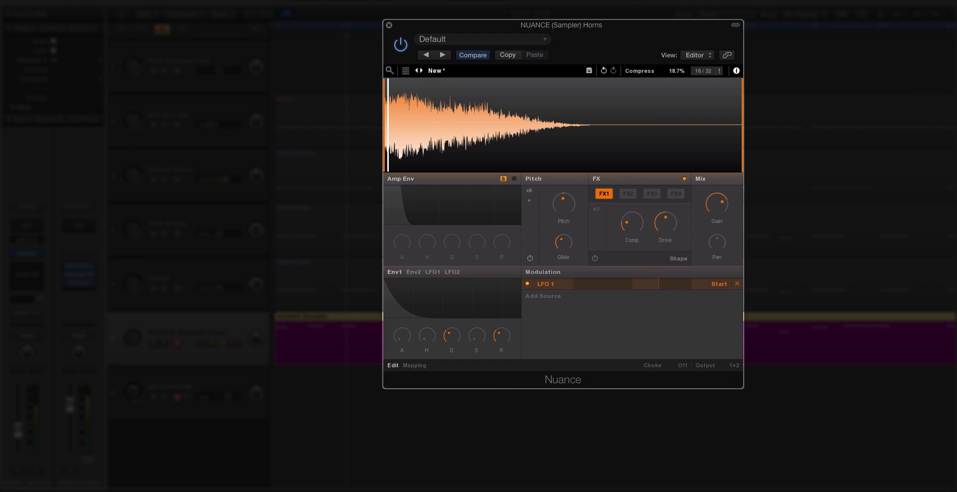
{"action": "left_click_drag", "start_coordinate": [666, 221], "coordinate": [666, 259]}
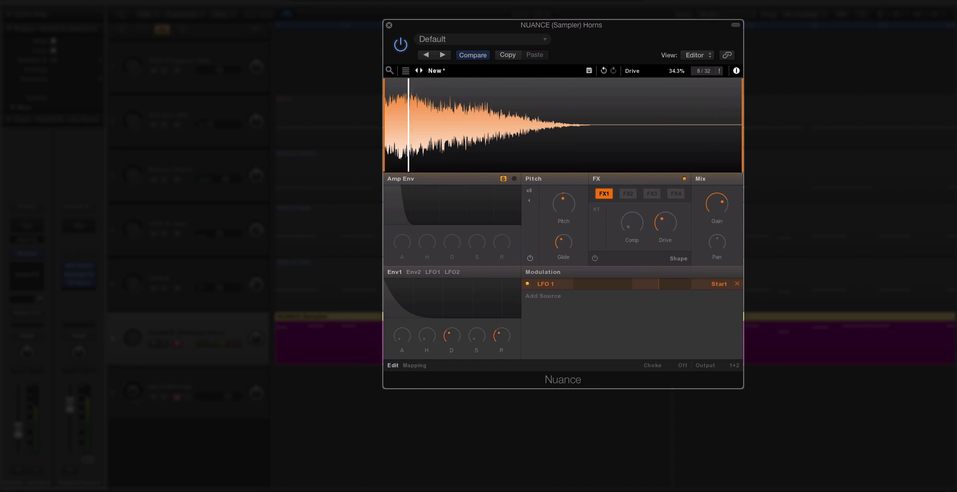
{"action": "left_click_drag", "start_coordinate": [632, 223], "coordinate": [631, 176]}
{"action": "left_click_drag", "start_coordinate": [660, 230], "coordinate": [631, 231]}
{"action": "left_click", "coordinate": [596, 257]}
{"action": "left_click", "coordinate": [596, 256]}
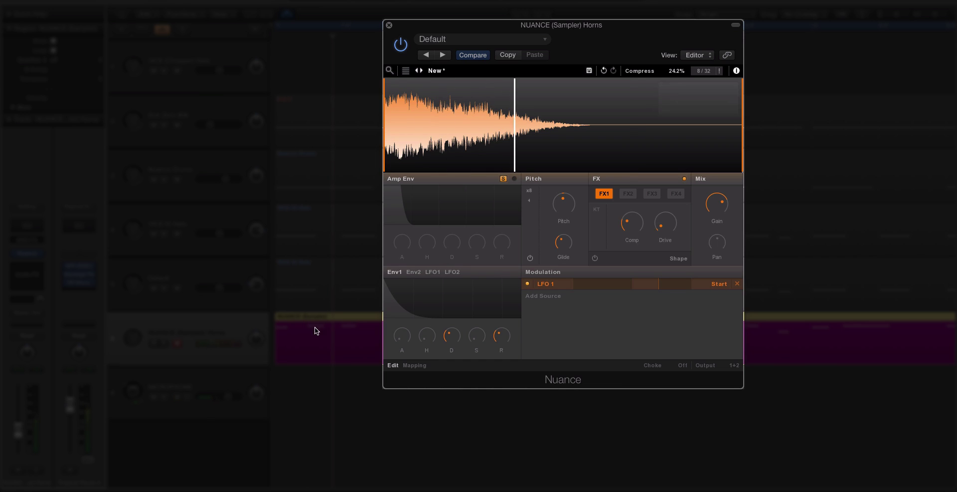
Step: Load the SampleRate effect in slot FX2 with the rate at 42.9% and the depth at 10.9%
{"action": "left_click", "coordinate": [627, 193]}
{"action": "left_click", "coordinate": [677, 257]}
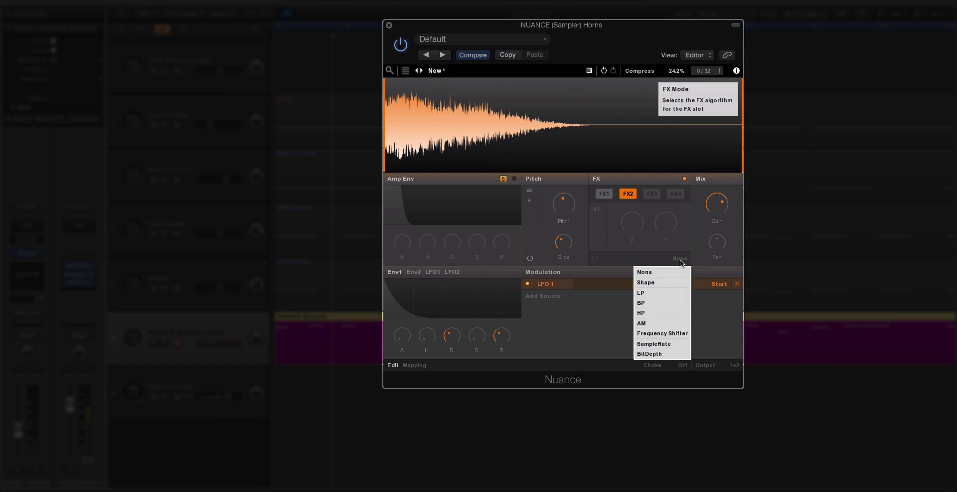
{"action": "left_click", "coordinate": [678, 343]}
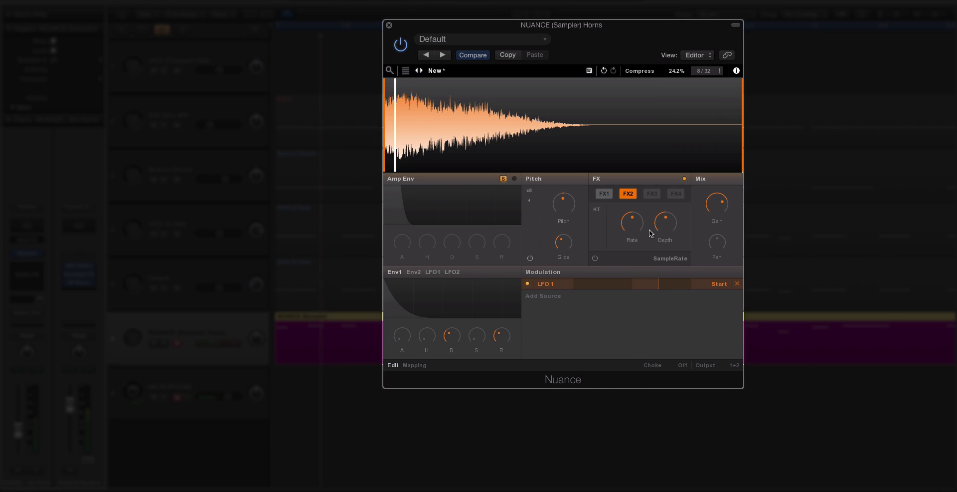
{"action": "mouse_move", "coordinate": [673, 229]}
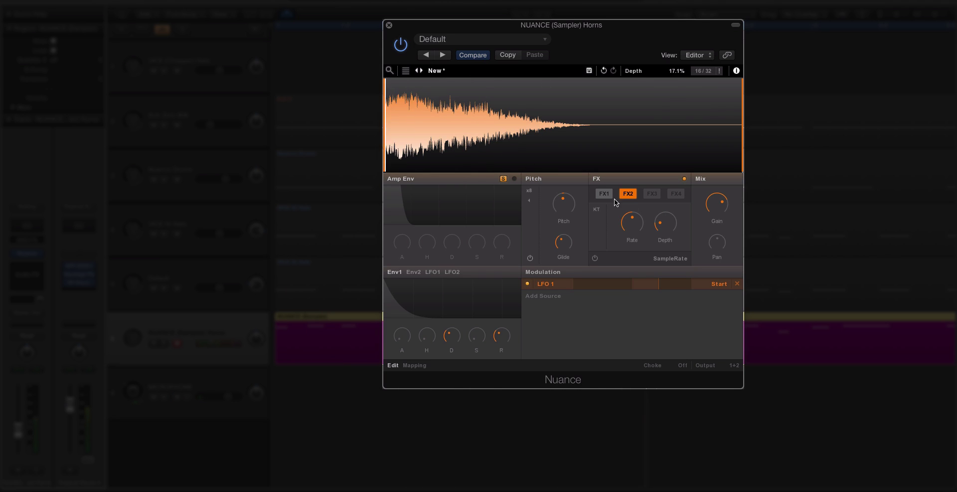
{"action": "mouse_move", "coordinate": [635, 223]}
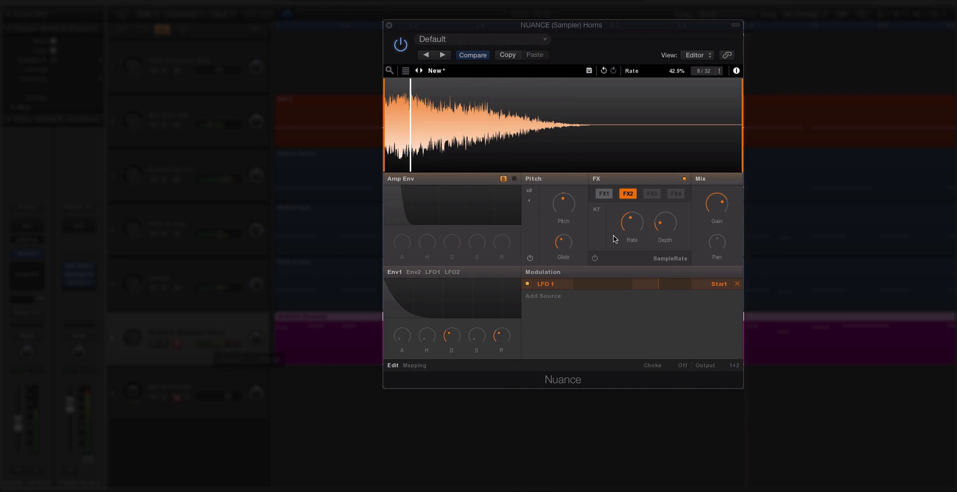
{"action": "left_click_drag", "start_coordinate": [665, 223], "coordinate": [665, 211]}
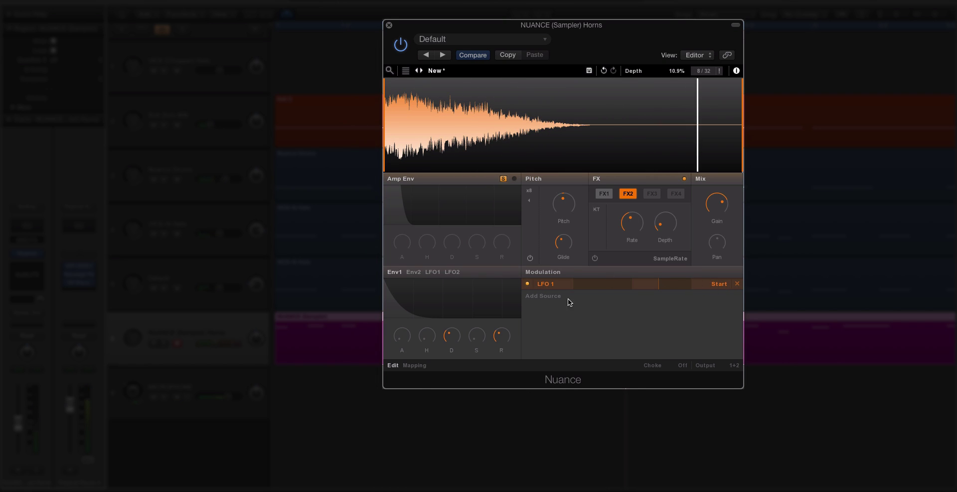
Step: Bypass the Shape effect in slot FX1 and add LFO 2 as a second modulation source
{"action": "left_click", "coordinate": [541, 295]}
{"action": "left_click", "coordinate": [623, 211]}
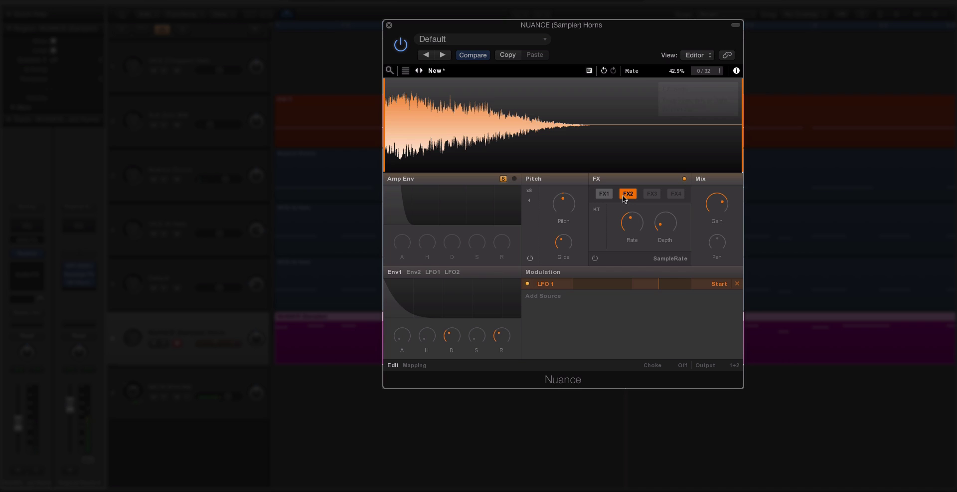
{"action": "left_click", "coordinate": [608, 198]}
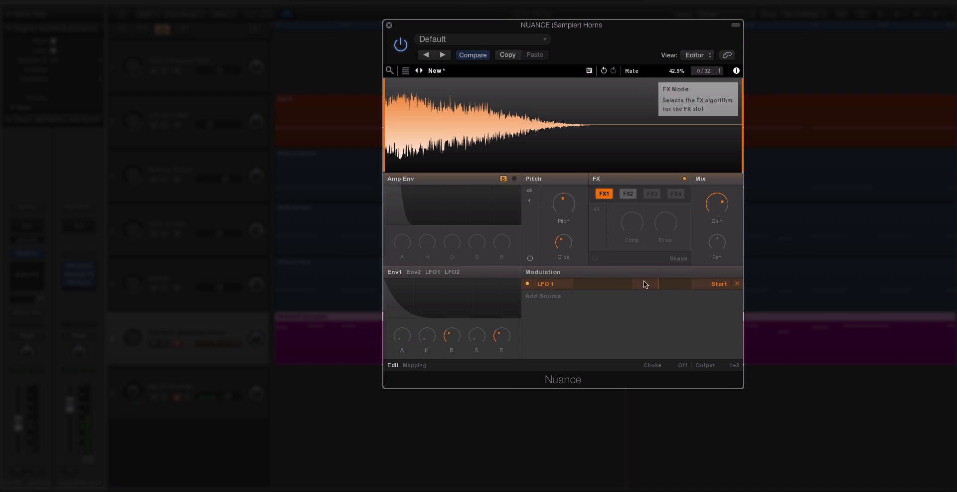
{"action": "left_click", "coordinate": [543, 296]}
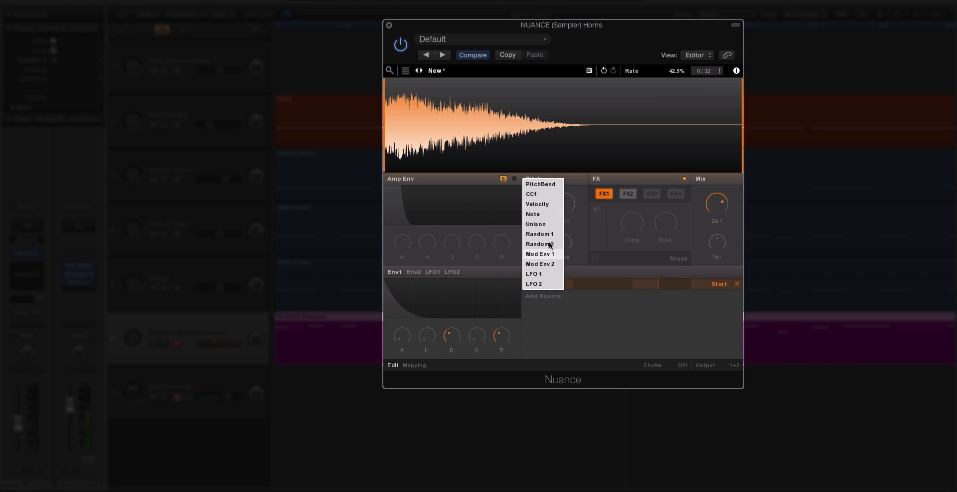
{"action": "left_click", "coordinate": [547, 284]}
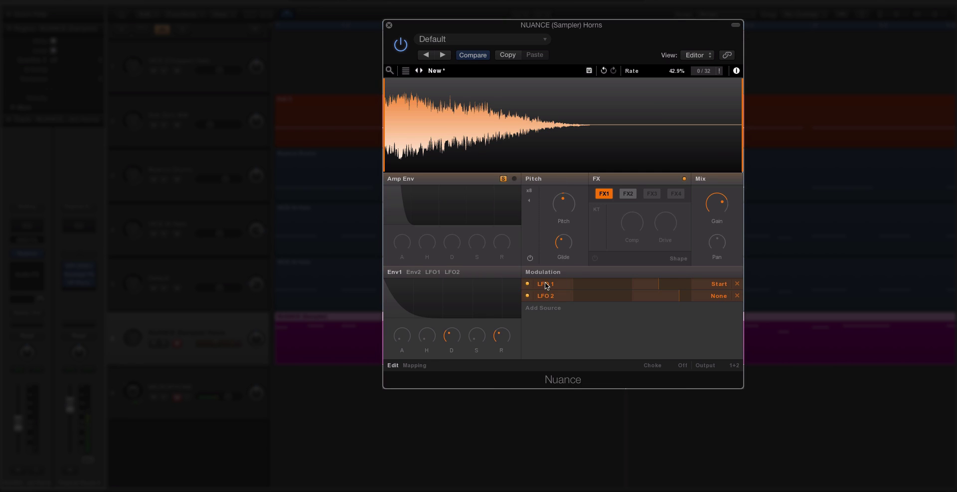
Step: Set LFO 2's shape to 47.6% and speed to 7.21 Hz, raise its phase, and turn on sync
{"action": "left_click", "coordinate": [452, 272]}
{"action": "left_click_drag", "start_coordinate": [423, 337], "coordinate": [423, 299]}
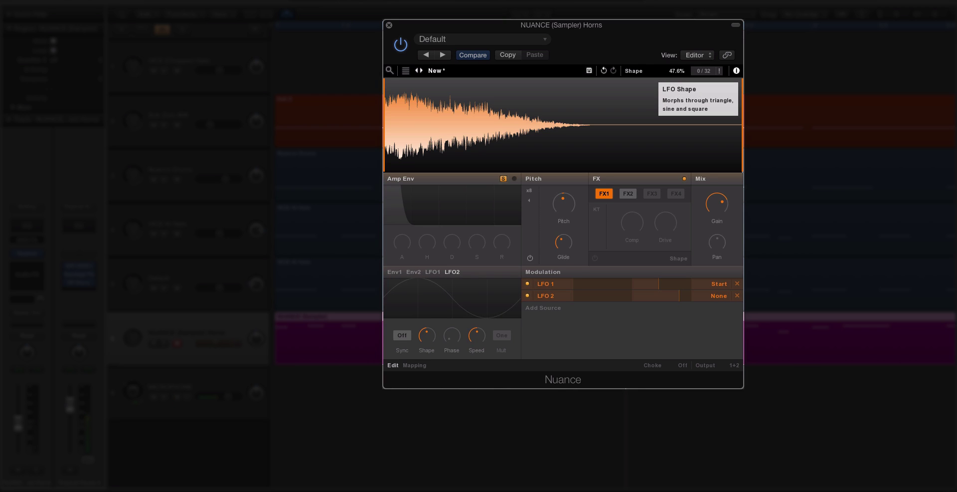
{"action": "left_click_drag", "start_coordinate": [448, 341], "coordinate": [471, 315]}
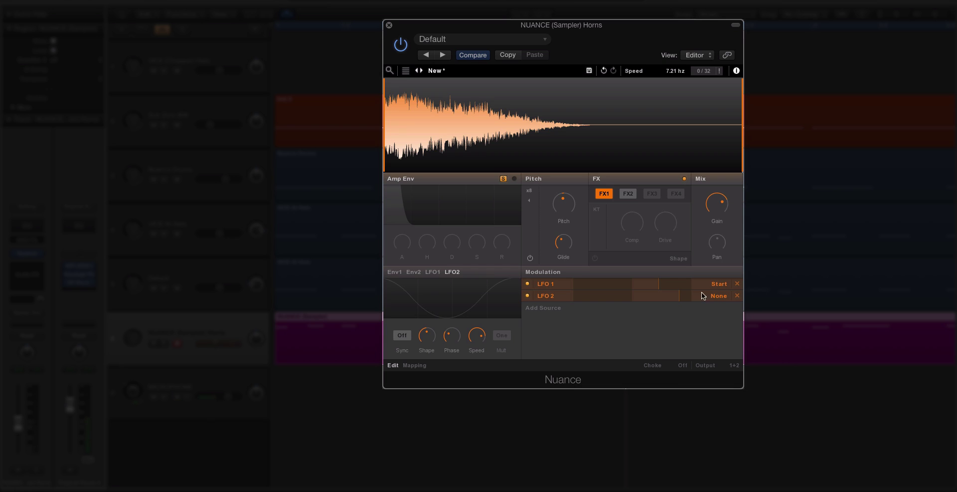
{"action": "left_click", "coordinate": [402, 335]}
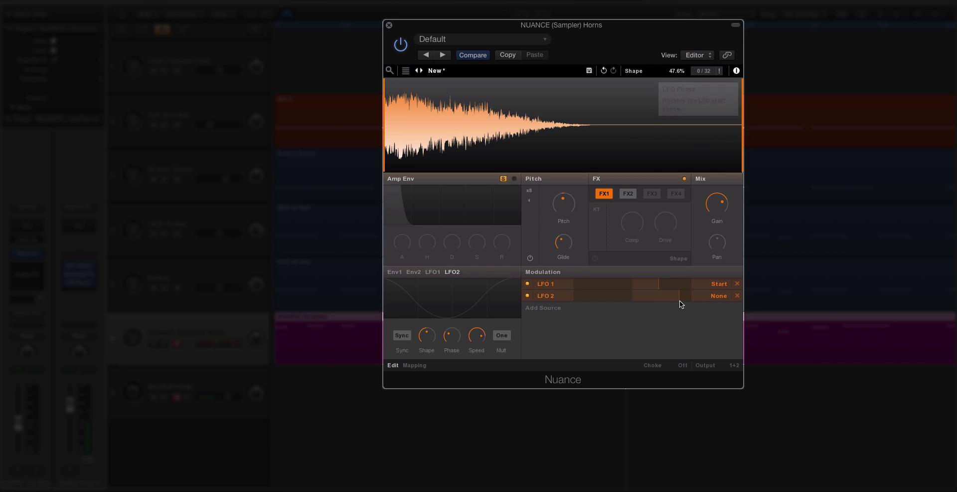
Step: Route LFO 2 to Amp with a 1.8% amount, slow its speed and raise its shape toward square
{"action": "left_click", "coordinate": [719, 295]}
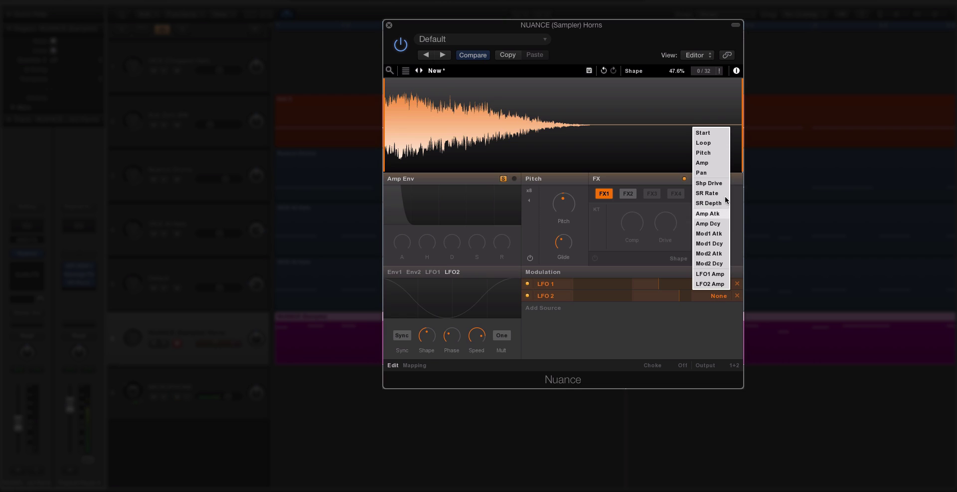
{"action": "left_click", "coordinate": [722, 163]}
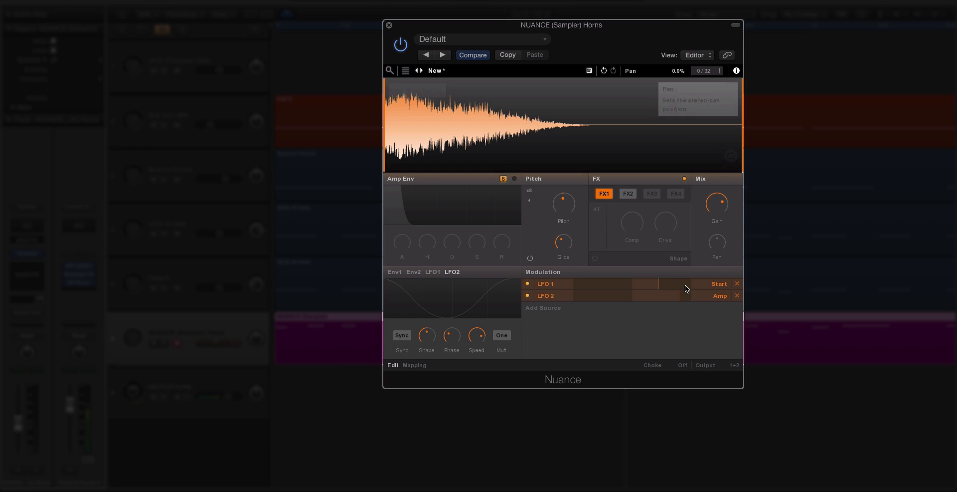
{"action": "left_click_drag", "start_coordinate": [678, 296], "coordinate": [661, 295]}
{"action": "left_click_drag", "start_coordinate": [479, 335], "coordinate": [479, 358]}
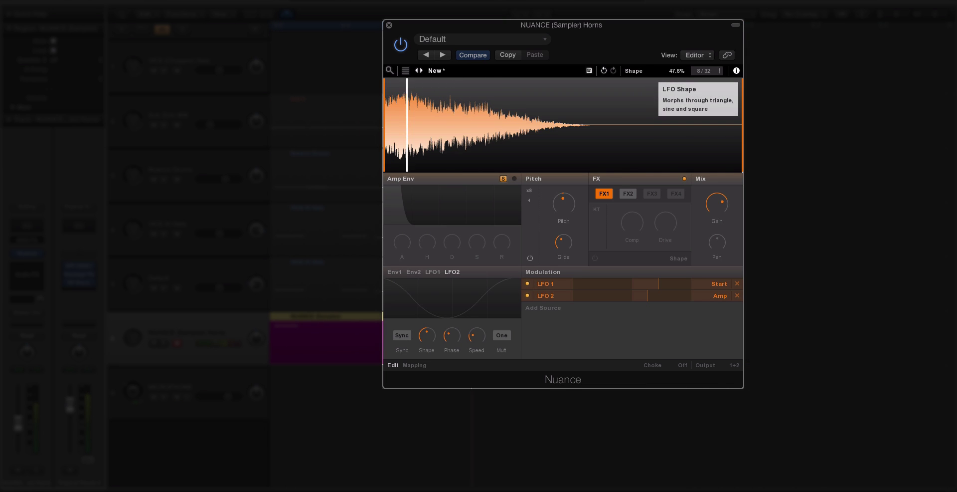
{"action": "left_click_drag", "start_coordinate": [427, 335], "coordinate": [426, 327]}
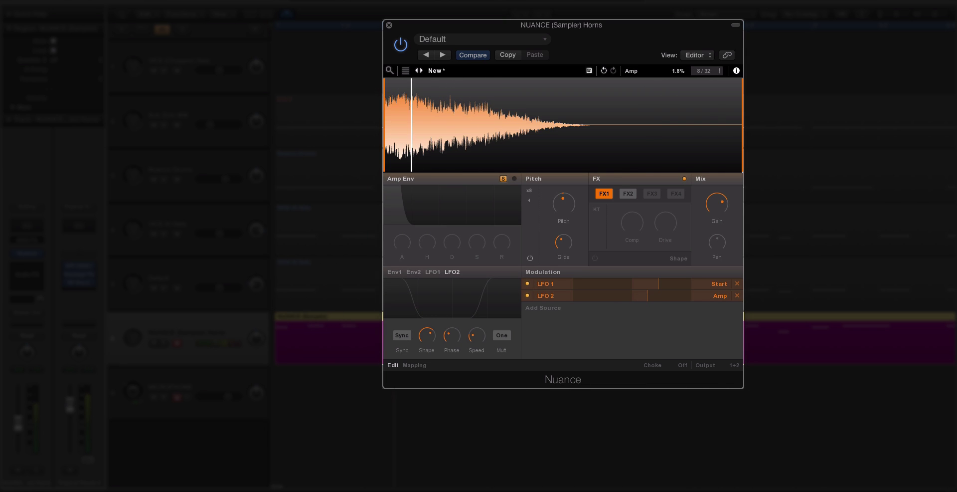
Step: Try LFO 2's Amp amount at 100% with the amplitude envelope on, return the amount to centre and disable the envelope
{"action": "left_click_drag", "start_coordinate": [649, 296], "coordinate": [691, 296]}
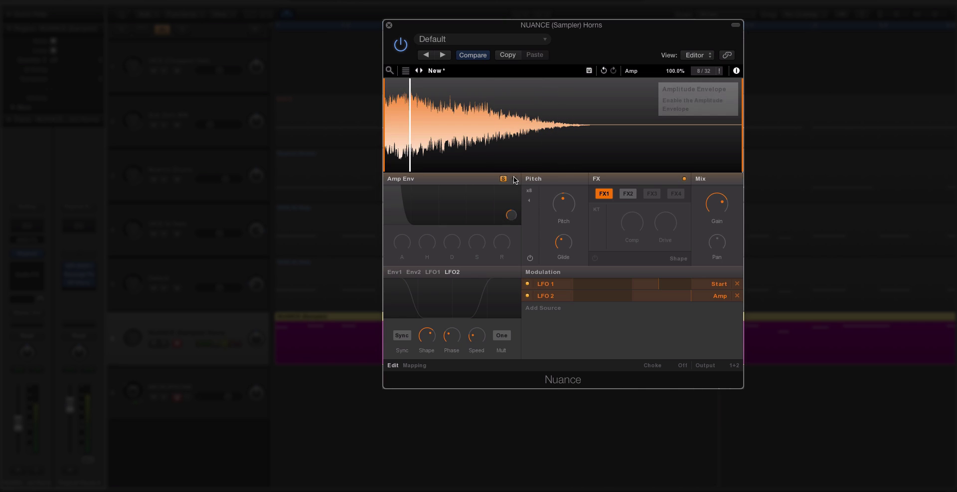
{"action": "left_click", "coordinate": [514, 178]}
{"action": "left_click_drag", "start_coordinate": [690, 295], "coordinate": [632, 295]}
{"action": "left_click", "coordinate": [514, 178]}
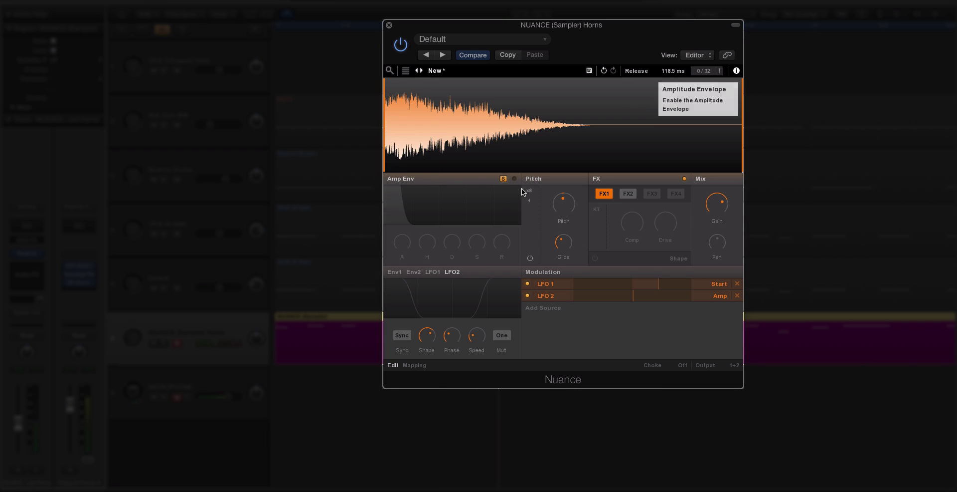
Step: Enable the Shape effect in slot FX1 and route LFO 2 to Shp Drive with a moderate positive amount
{"action": "left_click", "coordinate": [702, 285]}
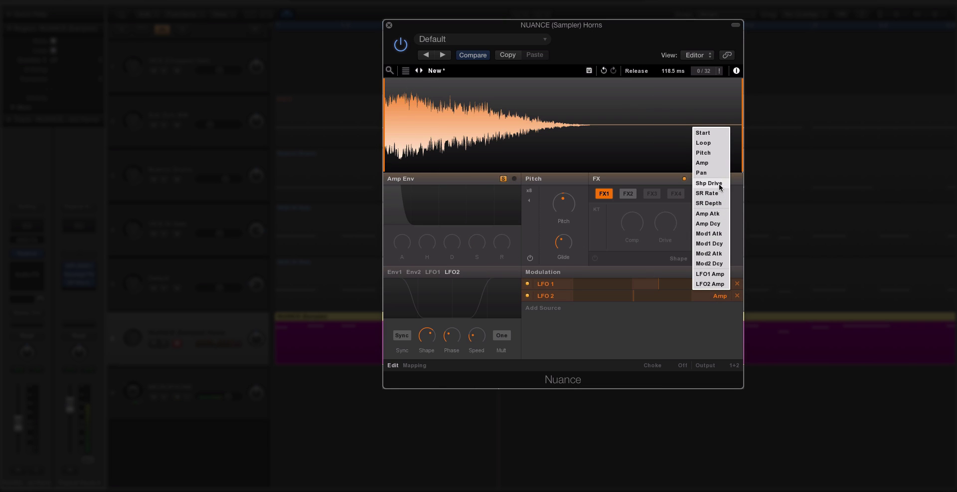
{"action": "left_click", "coordinate": [619, 220]}
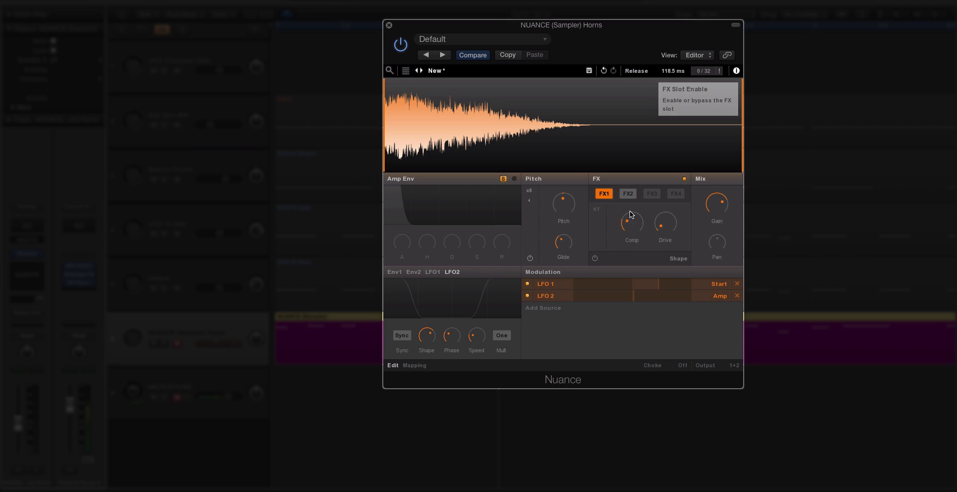
{"action": "left_click", "coordinate": [627, 193]}
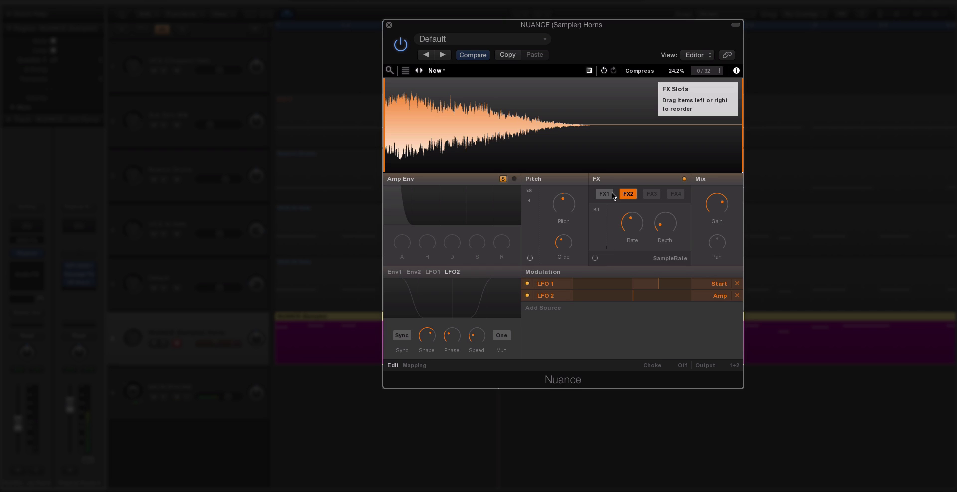
{"action": "left_click", "coordinate": [719, 297]}
{"action": "left_click", "coordinate": [709, 184]}
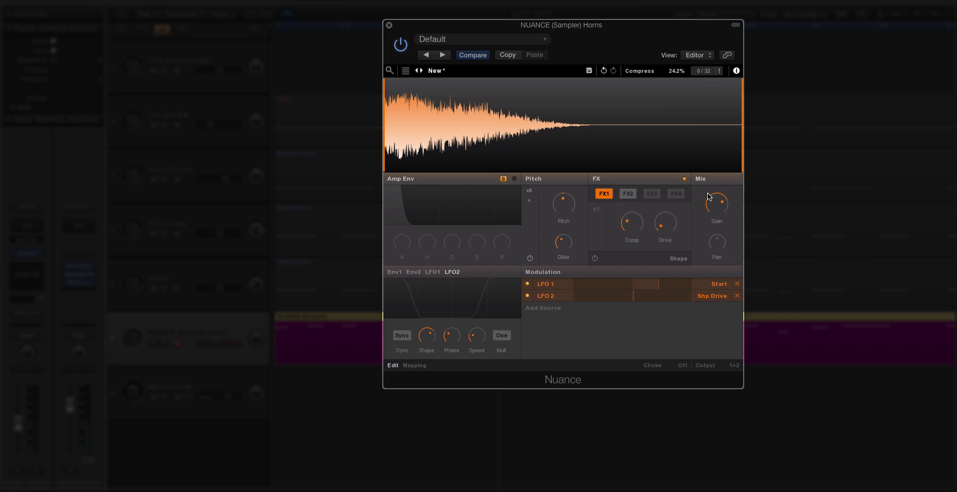
{"action": "left_click_drag", "start_coordinate": [636, 297], "coordinate": [661, 296]}
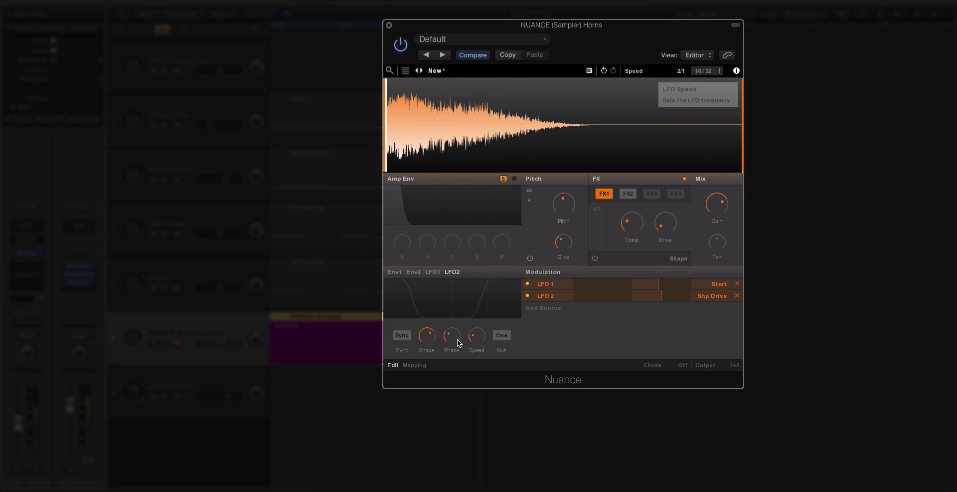
Step: Lower LFO 2's shape toward a triangle wave and set its synced speed to 1/8
{"action": "left_click_drag", "start_coordinate": [426, 335], "coordinate": [427, 379]}
{"action": "left_click_drag", "start_coordinate": [477, 335], "coordinate": [476, 289]}
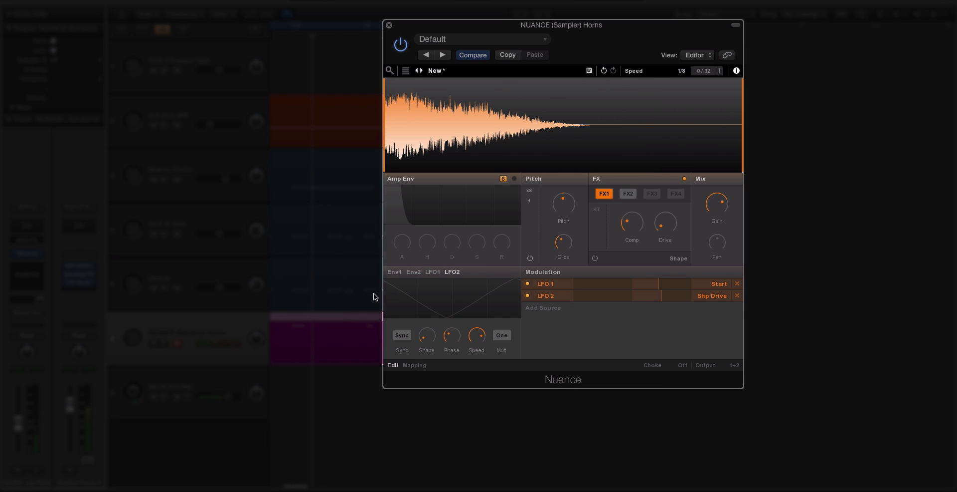
{"action": "left_click_drag", "start_coordinate": [410, 27], "coordinate": [465, 33]}
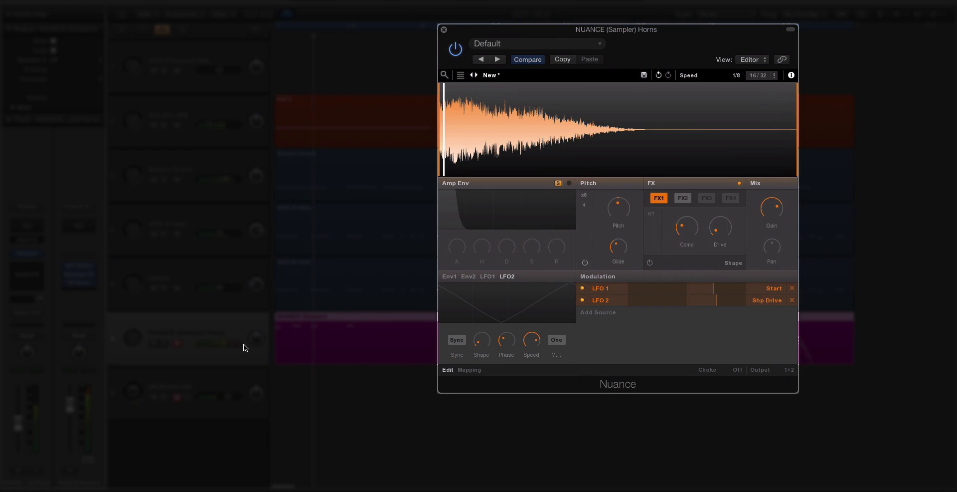
Step: Try LFO 2's Shp Drive amount at 7.5%, and remove the LFO 2 source from the modulation list
{"action": "left_click_drag", "start_coordinate": [698, 299], "coordinate": [681, 300]}
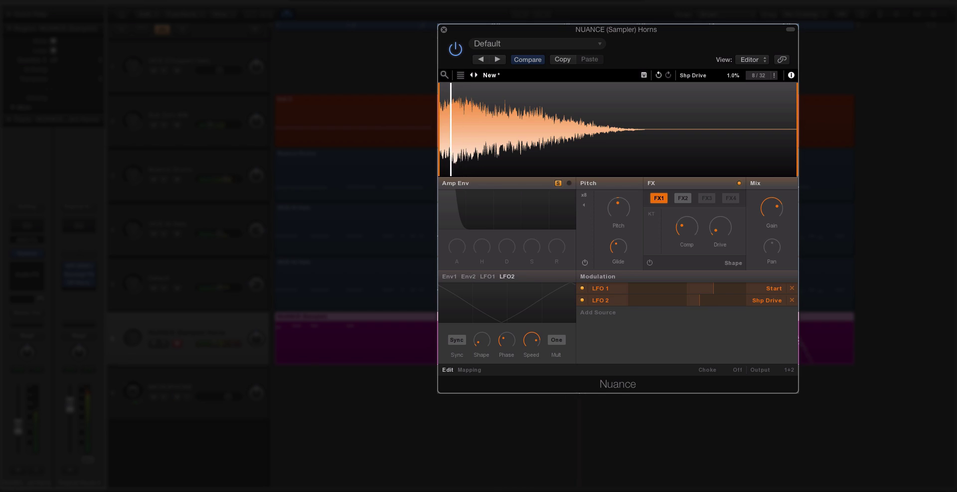
{"action": "left_click", "coordinate": [791, 300]}
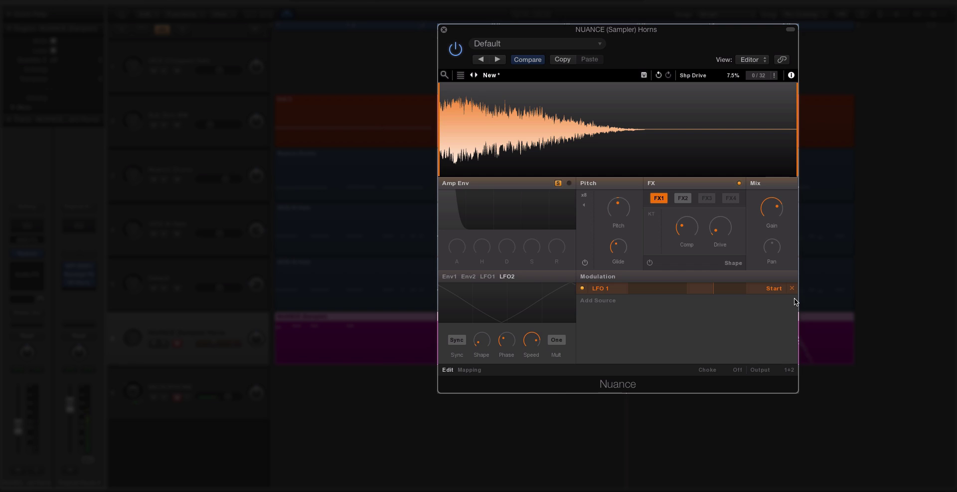
{"action": "mouse_move", "coordinate": [511, 135]}
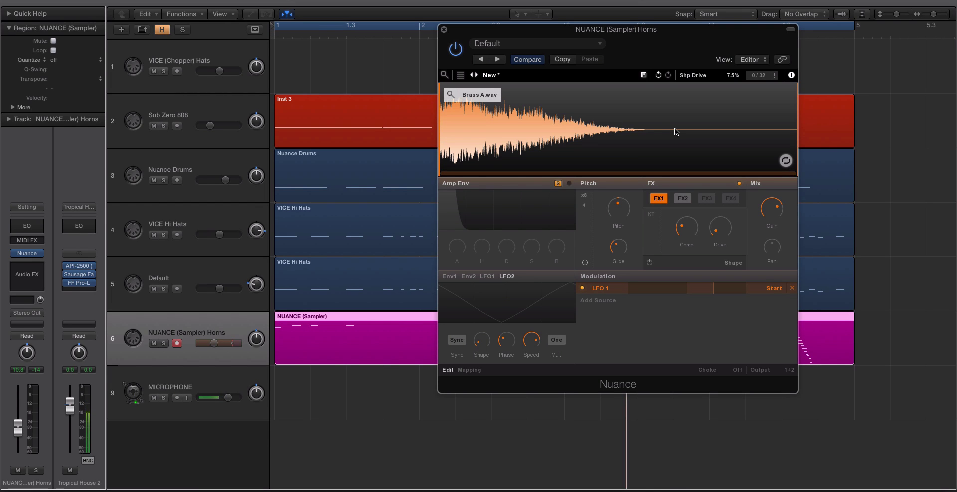